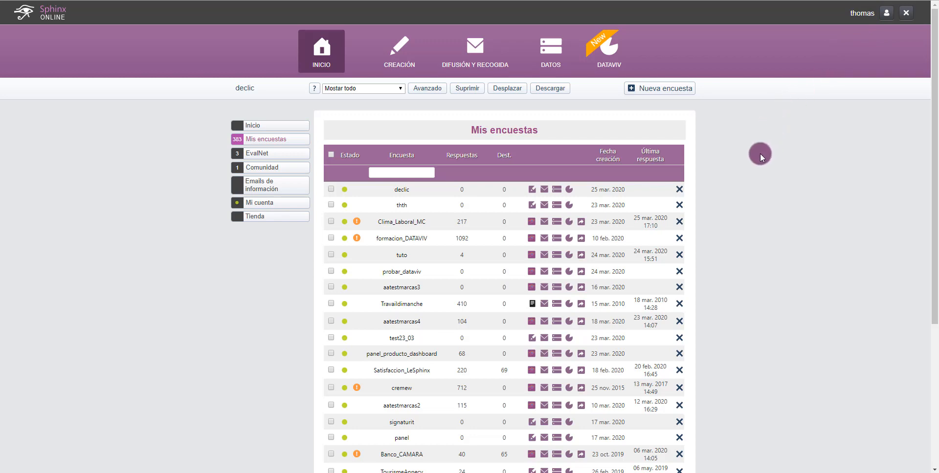
Look through the list of existing surveys and the folder options for filtering it.
{"action": "scroll", "coordinate": [760, 157], "scroll_direction": "down", "scroll_amount": 5}
{"action": "scroll", "coordinate": [755, 164], "scroll_direction": "up", "scroll_amount": 5}
{"action": "scroll", "coordinate": [407, 272], "scroll_direction": "down", "scroll_amount": 5}
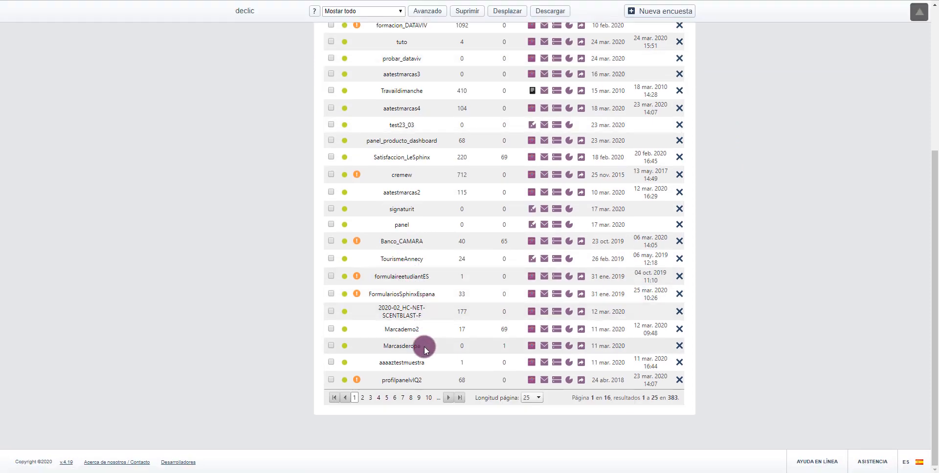
{"action": "scroll", "coordinate": [424, 347], "scroll_direction": "up", "scroll_amount": 5}
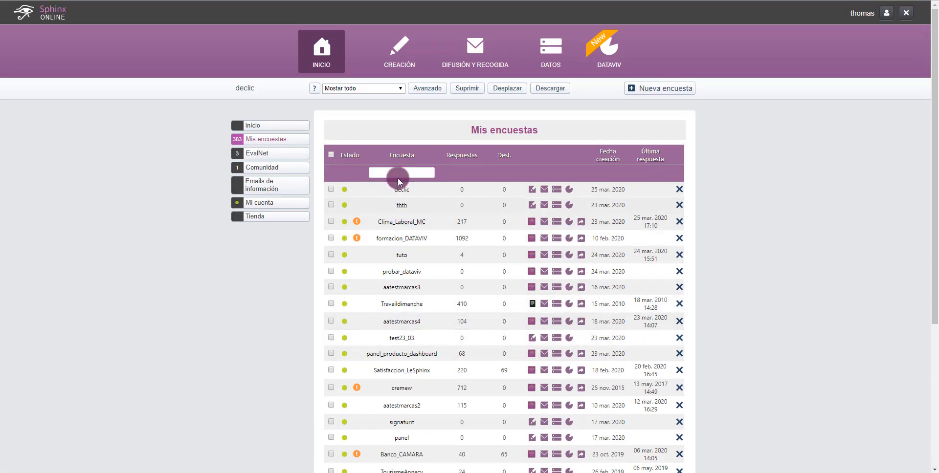
{"action": "left_click", "coordinate": [396, 89]}
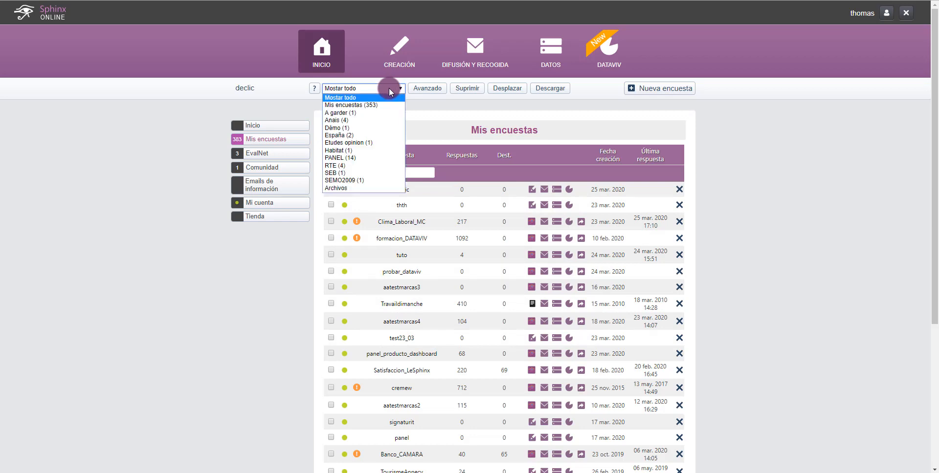
{"action": "left_click", "coordinate": [399, 91]}
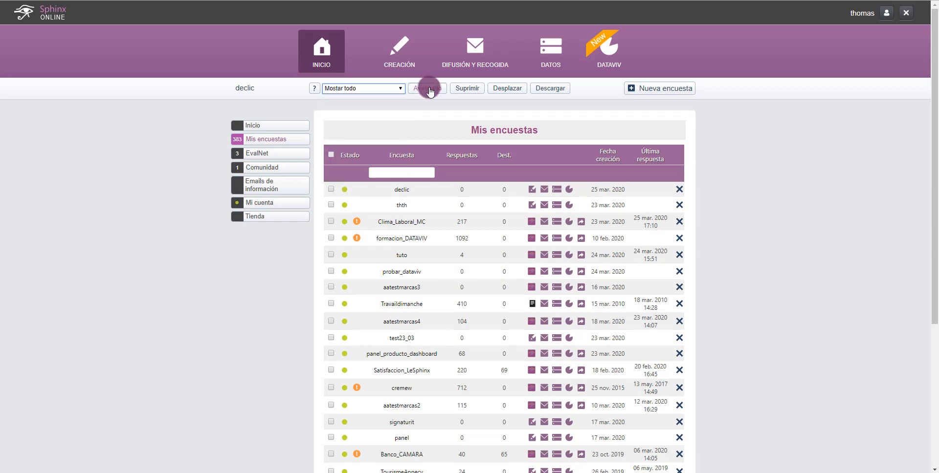
{"action": "left_click", "coordinate": [447, 90]}
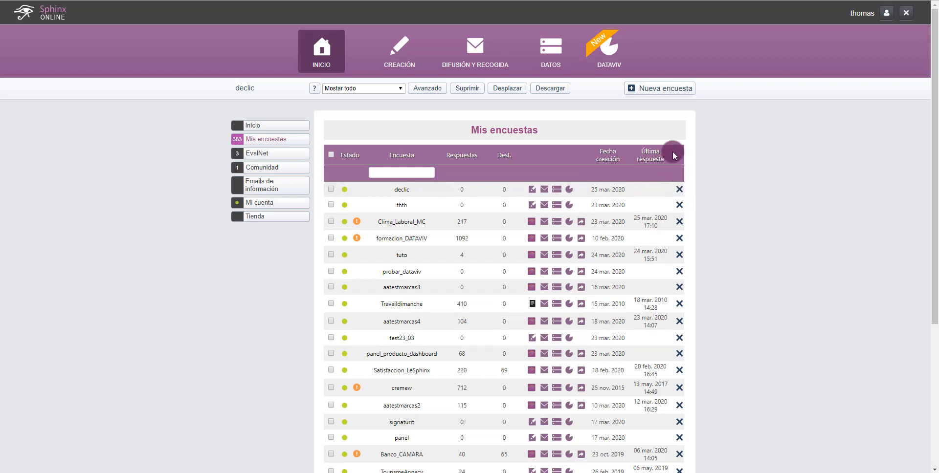
Start a new survey from scratch and name it "satisfacción hotel".
{"action": "left_click", "coordinate": [676, 91]}
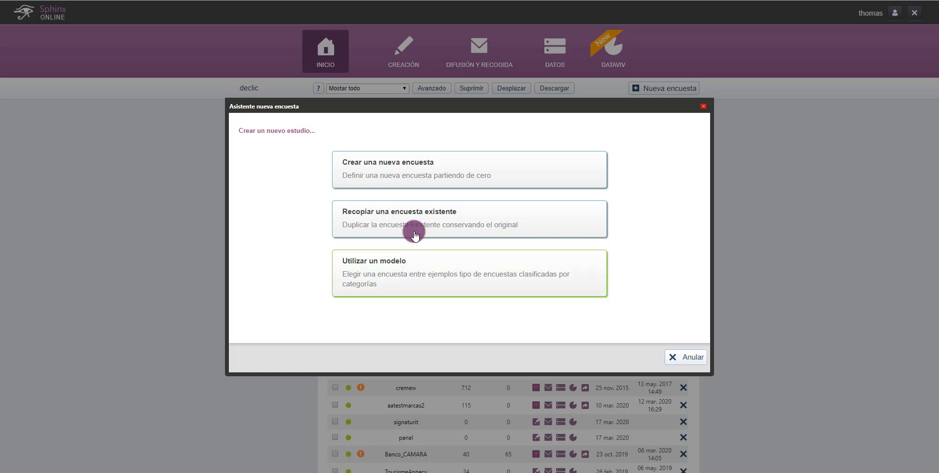
{"action": "left_click", "coordinate": [440, 175]}
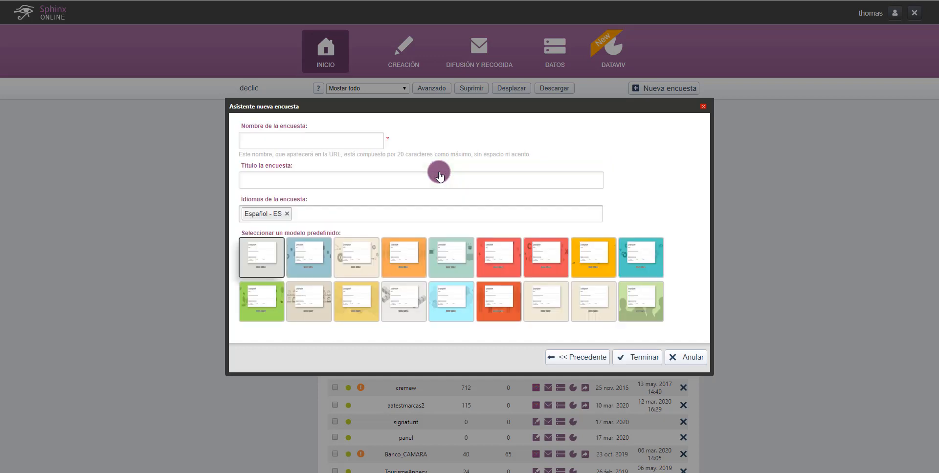
{"action": "left_click", "coordinate": [347, 142]}
{"action": "type", "text": "s"}
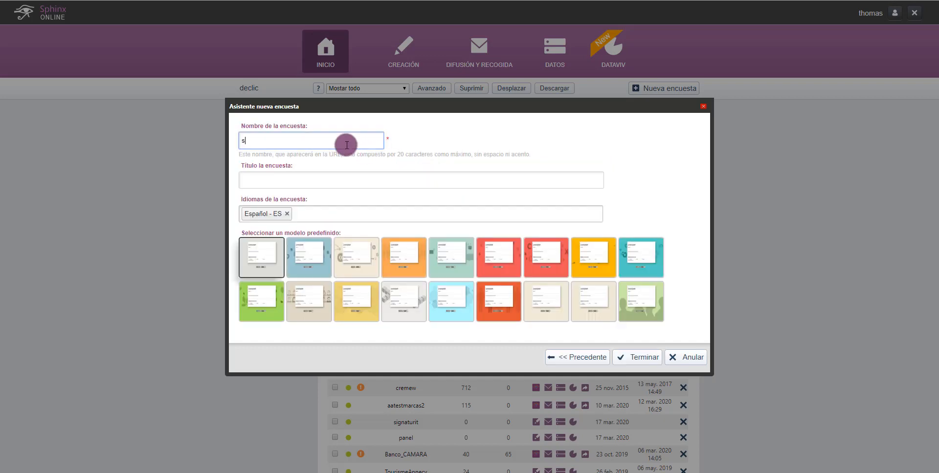
{"action": "type", "text": "atisfacción hotel"}
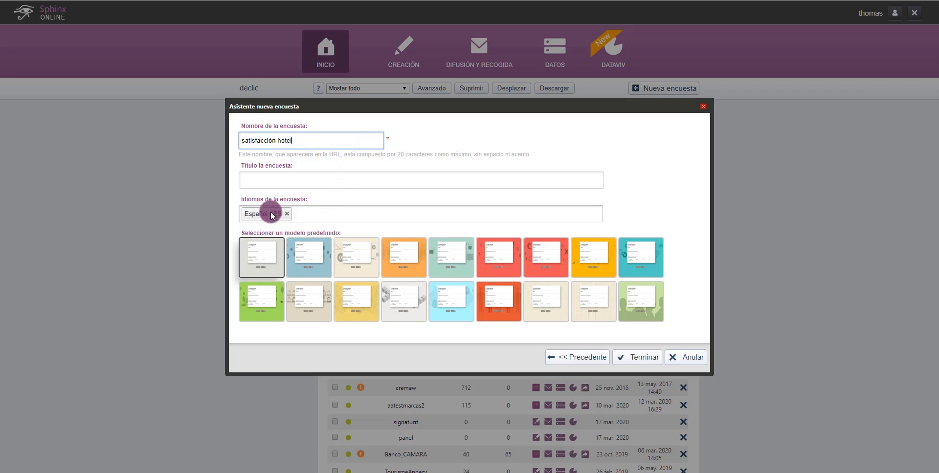
Add Inglés - EN as a survey language and choose the light grey predefined template with cubes.
{"action": "left_click", "coordinate": [312, 211]}
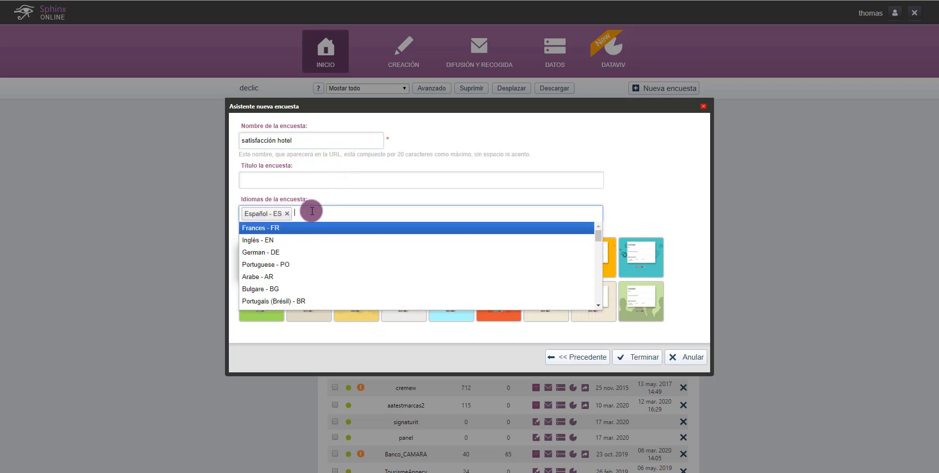
{"action": "left_click", "coordinate": [277, 241]}
{"action": "left_click", "coordinate": [367, 192]}
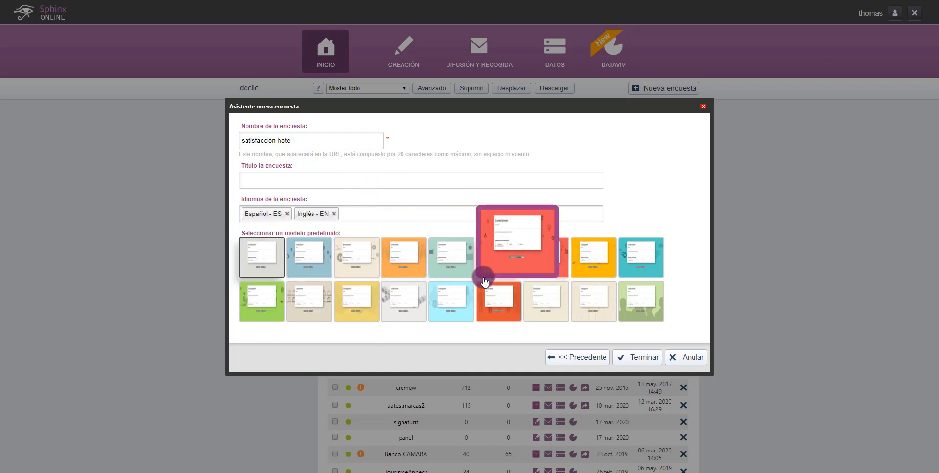
{"action": "left_click", "coordinate": [412, 305]}
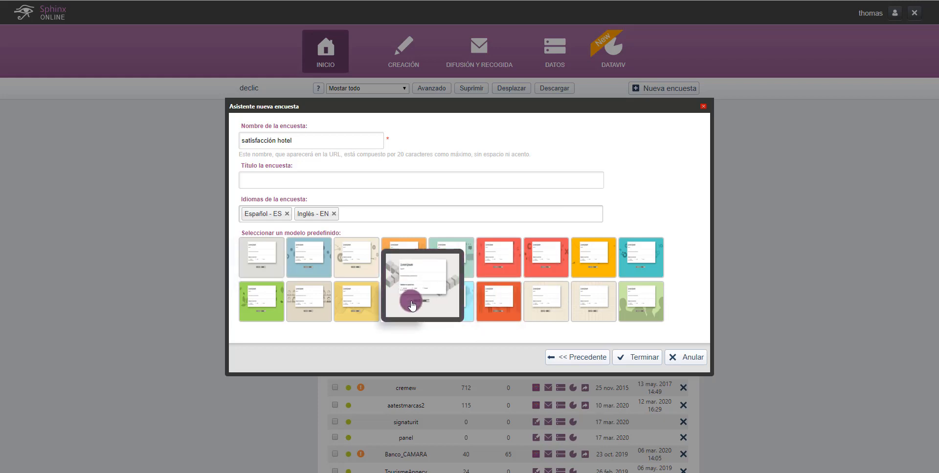
{"action": "left_click", "coordinate": [635, 356]}
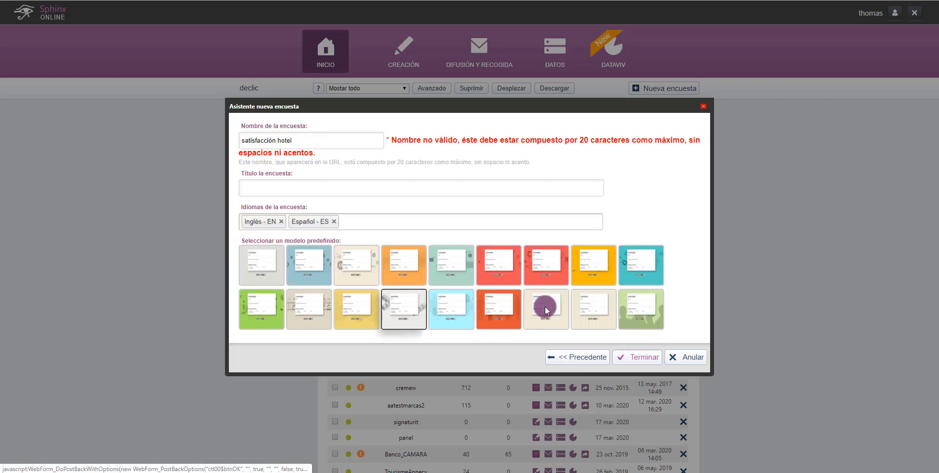
Correct the survey name to "satisfaccion_hotel" and finish creating the survey.
{"action": "left_click", "coordinate": [277, 140]}
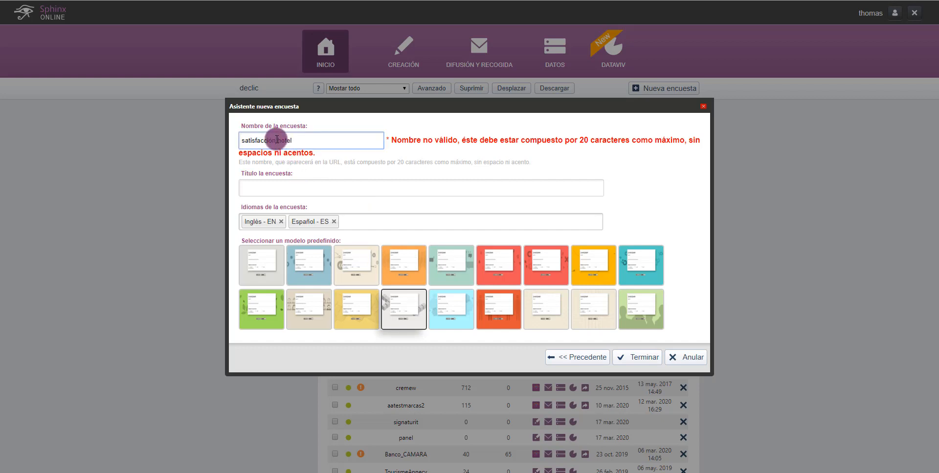
{"action": "key", "text": "BackSpace"}
{"action": "key", "text": "BackSpace"}
{"action": "type", "text": "on_"}
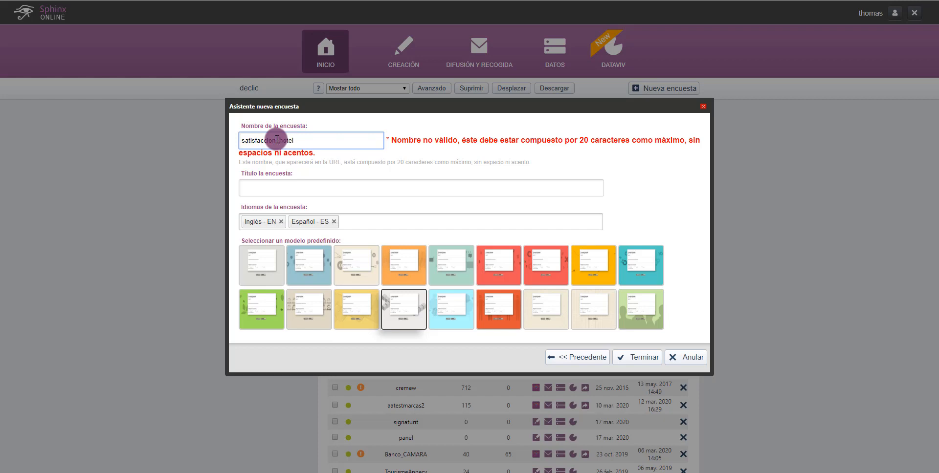
{"action": "left_click", "coordinate": [648, 359]}
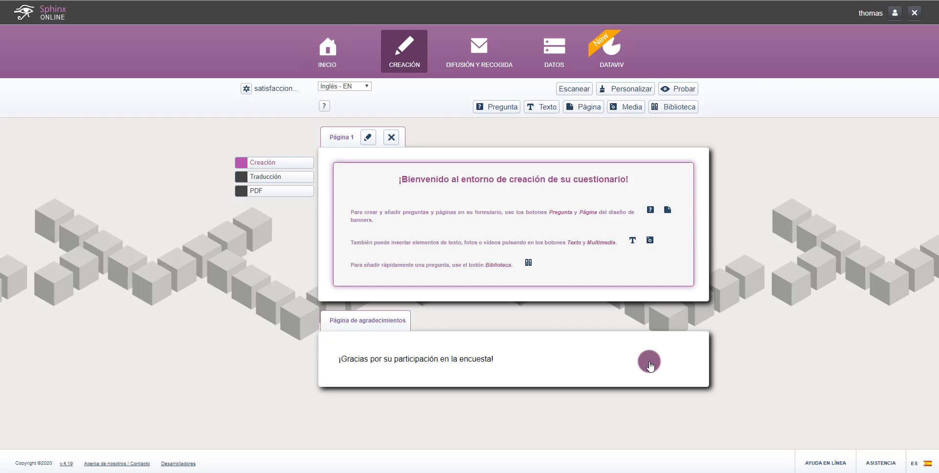
Switch the questionnaire's editing language to Español - ES and take a look at the question library.
{"action": "left_click", "coordinate": [367, 88]}
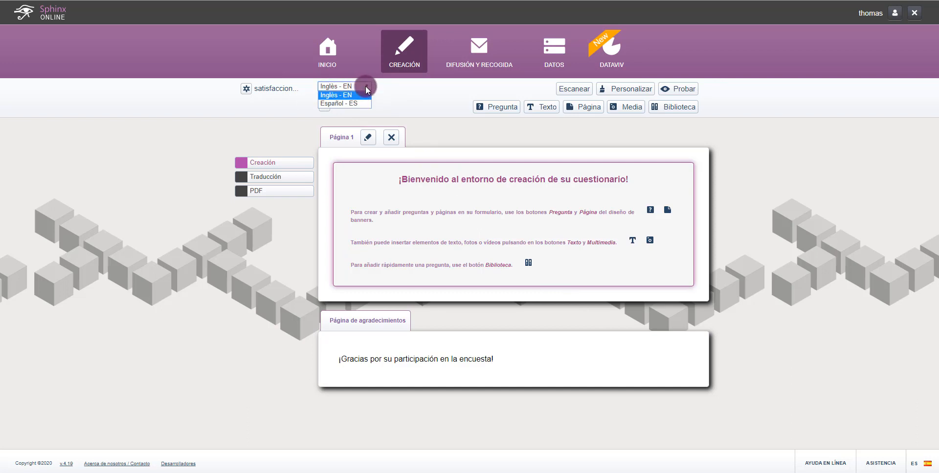
{"action": "left_click", "coordinate": [346, 103]}
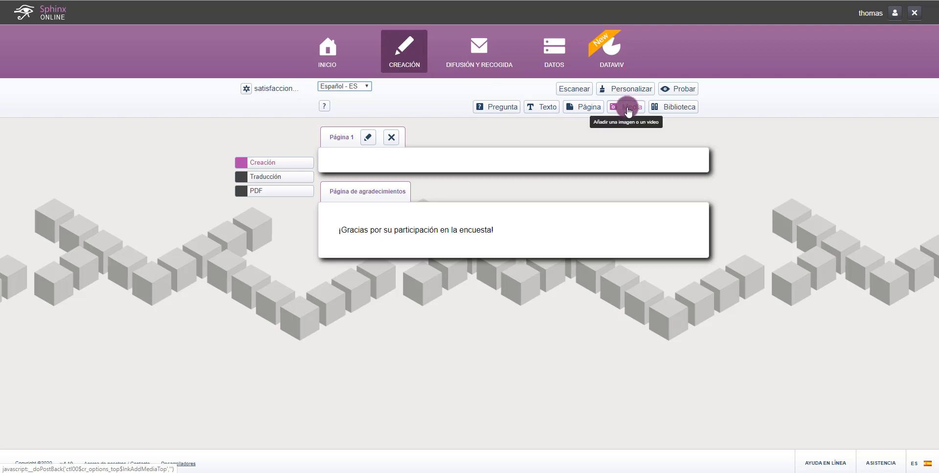
{"action": "left_click", "coordinate": [686, 110]}
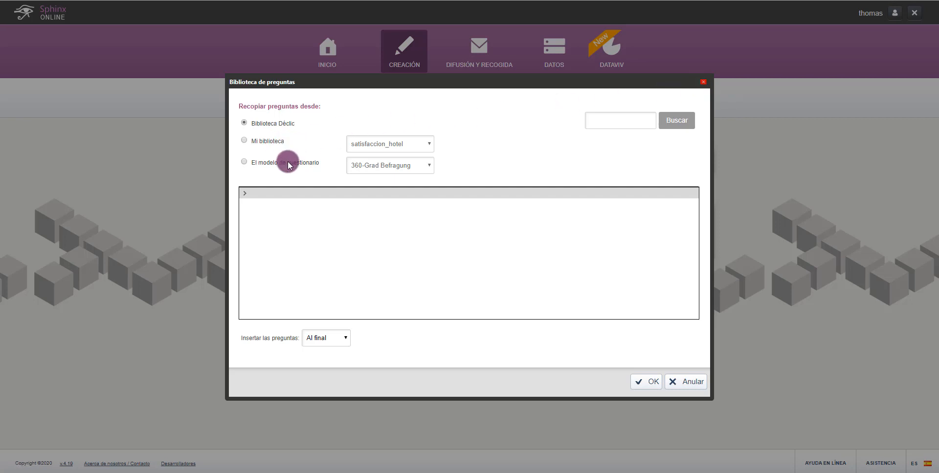
{"action": "left_click", "coordinate": [703, 82]}
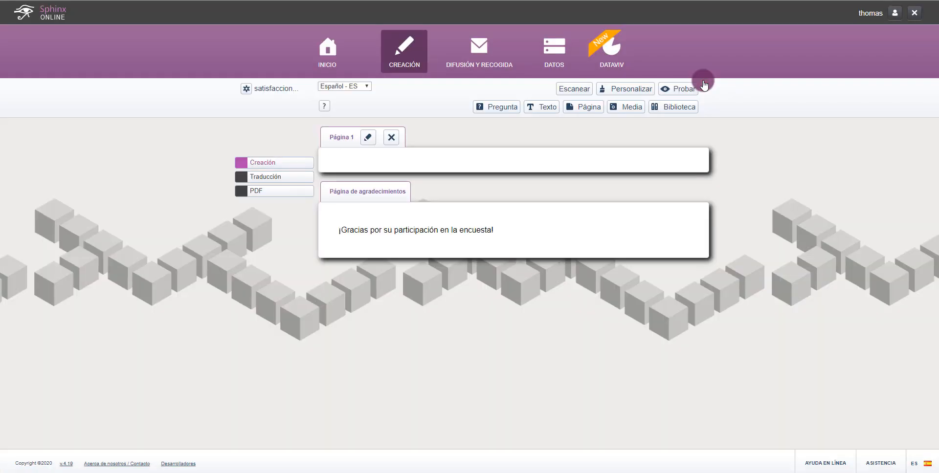
Enable a custom background image in the theme customization and view the gallery's image upload options.
{"action": "left_click", "coordinate": [631, 90]}
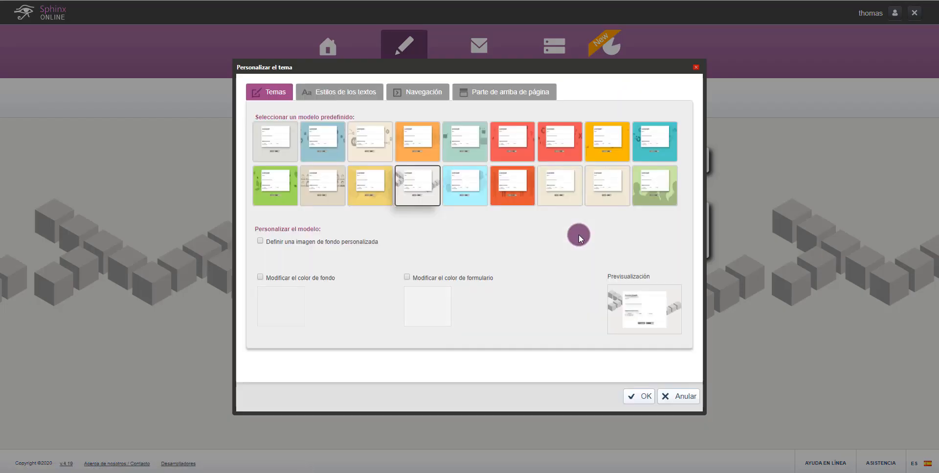
{"action": "mouse_move", "coordinate": [421, 192]}
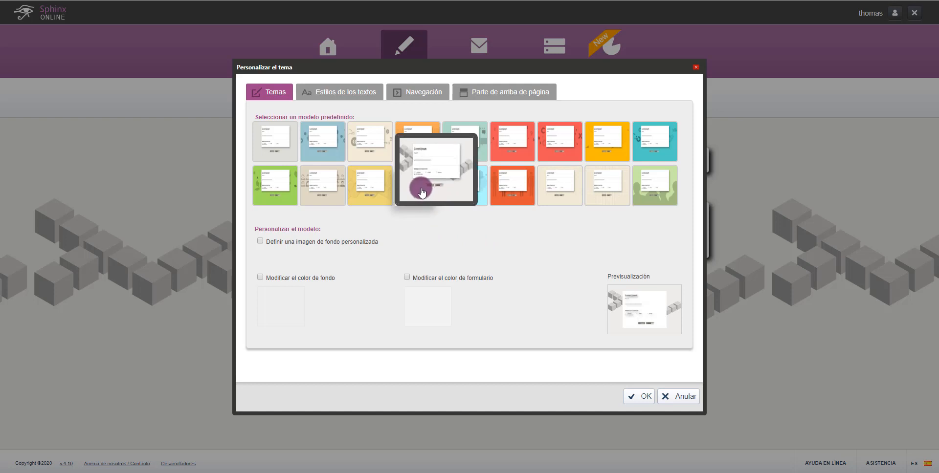
{"action": "left_click", "coordinate": [261, 241]}
{"action": "left_click", "coordinate": [385, 243]}
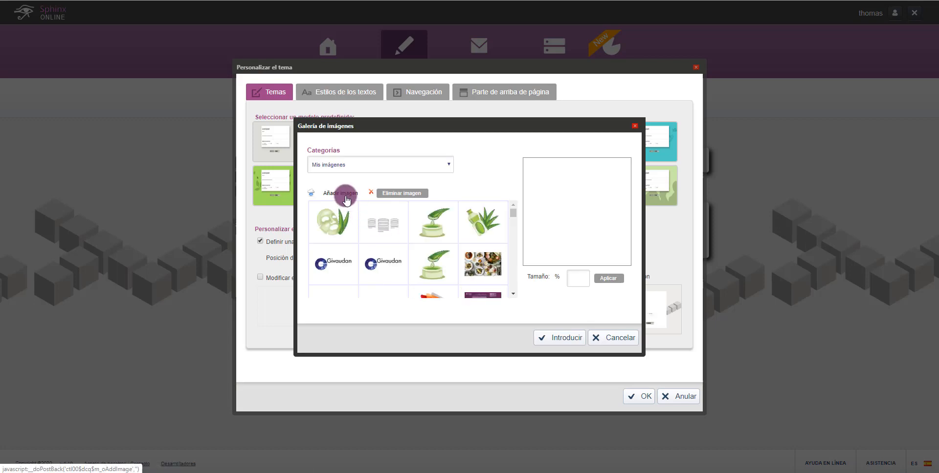
{"action": "left_click", "coordinate": [346, 197]}
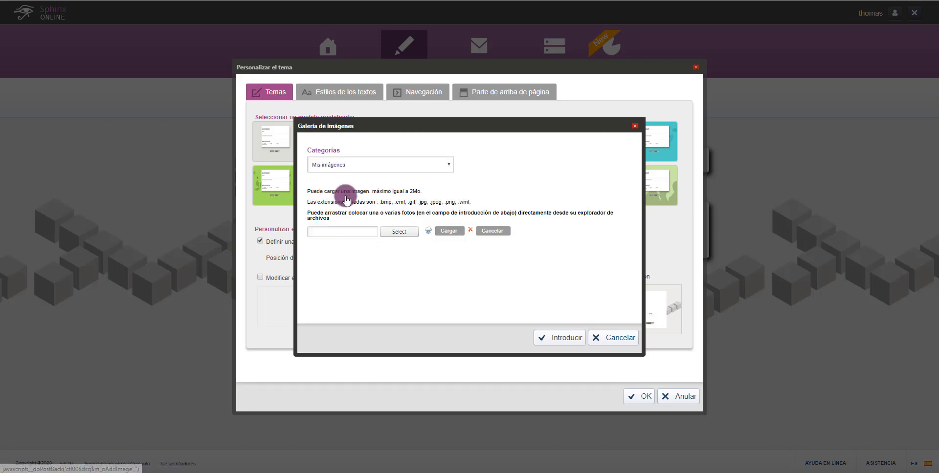
{"action": "left_click", "coordinate": [488, 233]}
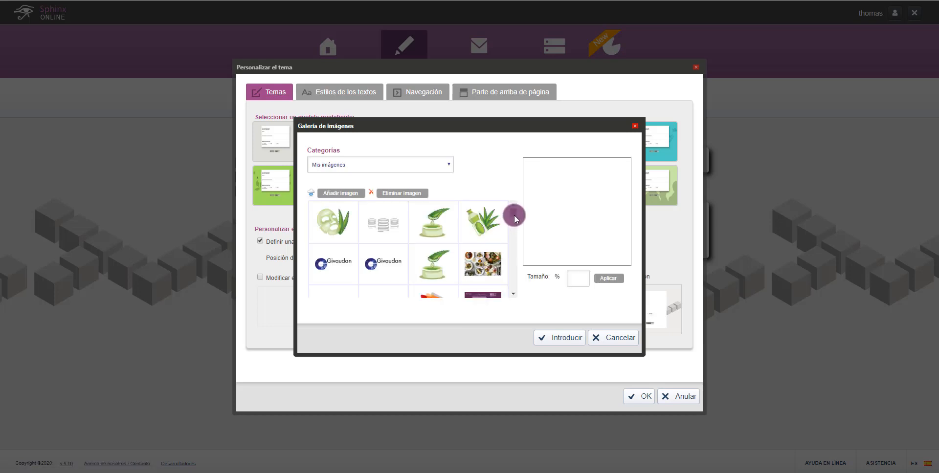
Insert the hotel room photo from Mis imágenes as the survey's background image.
{"action": "left_click", "coordinate": [513, 294]}
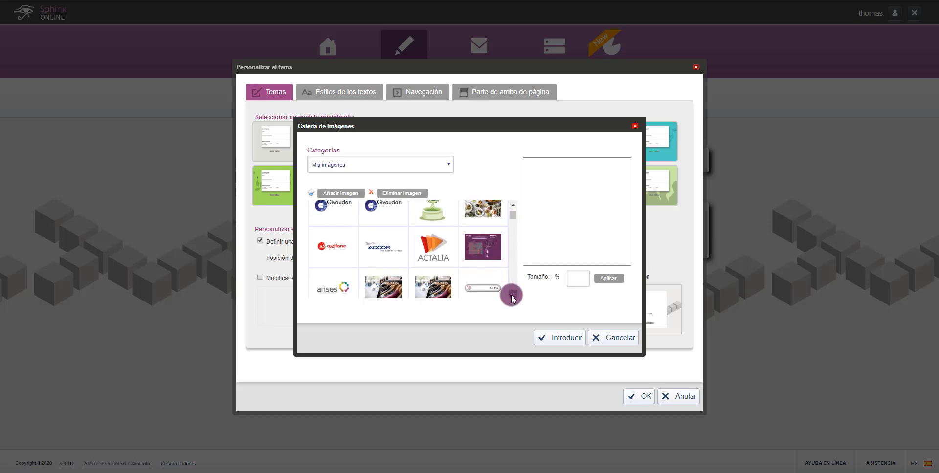
{"action": "left_click", "coordinate": [513, 294]}
{"action": "left_click", "coordinate": [513, 293]}
{"action": "left_click", "coordinate": [513, 294]}
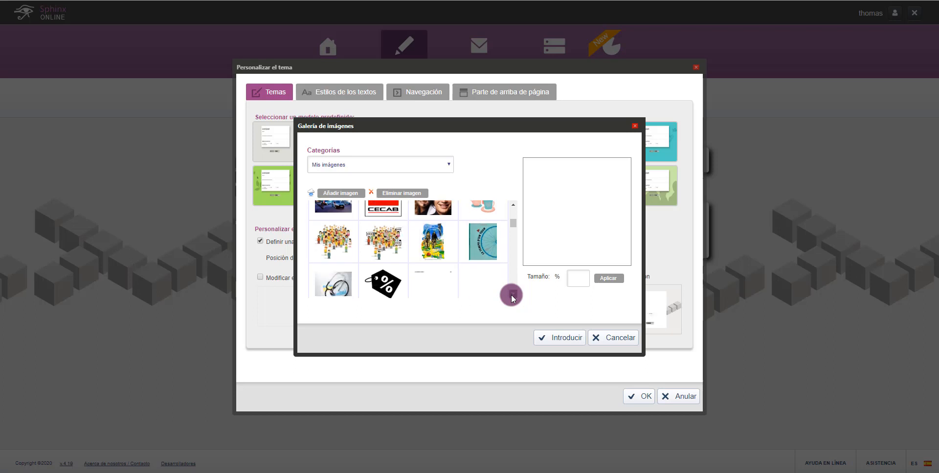
{"action": "left_click", "coordinate": [512, 294]}
{"action": "left_click", "coordinate": [513, 293]}
{"action": "left_click", "coordinate": [482, 251]}
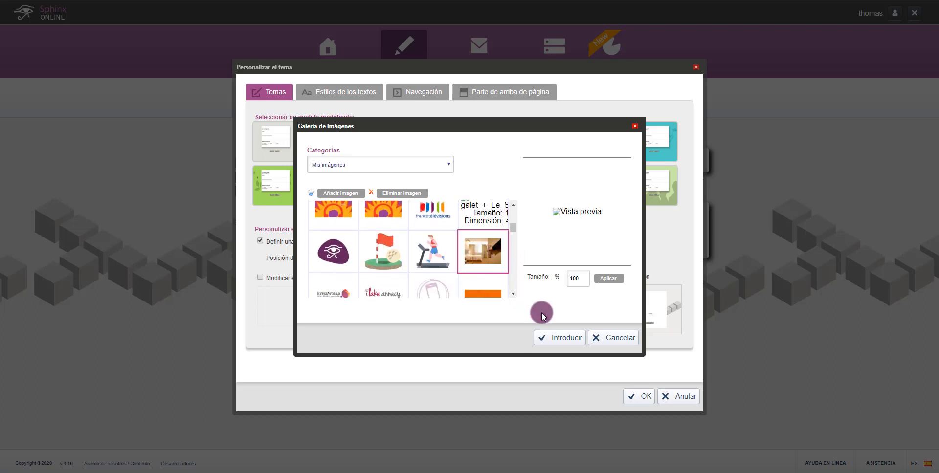
{"action": "left_click", "coordinate": [562, 337]}
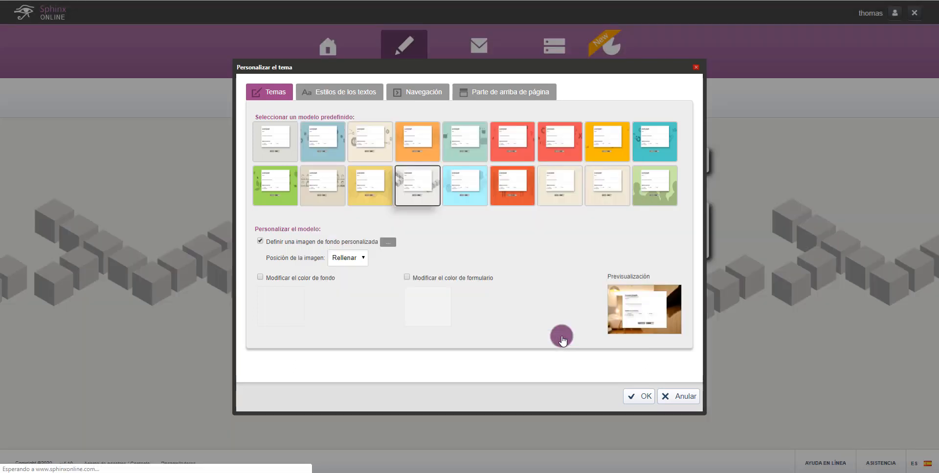
Enable a custom form colour and set it to the light peach #fce3c0.
{"action": "left_click", "coordinate": [454, 279]}
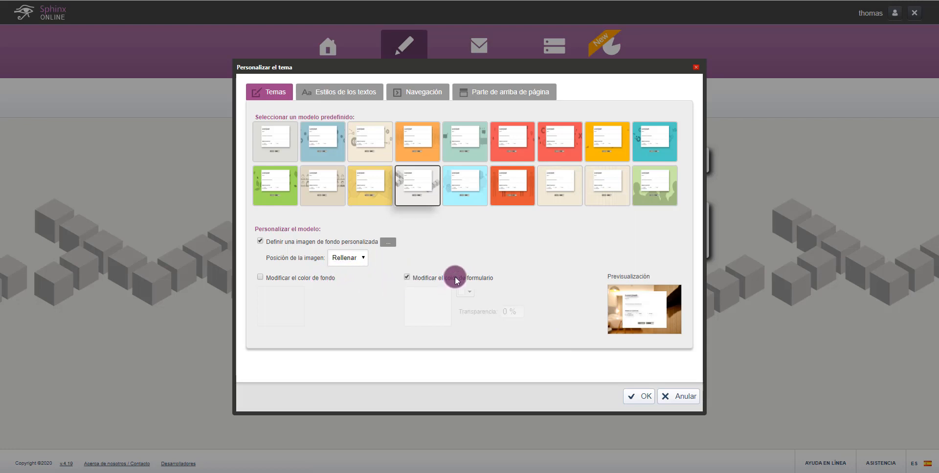
{"action": "left_click", "coordinate": [470, 293]}
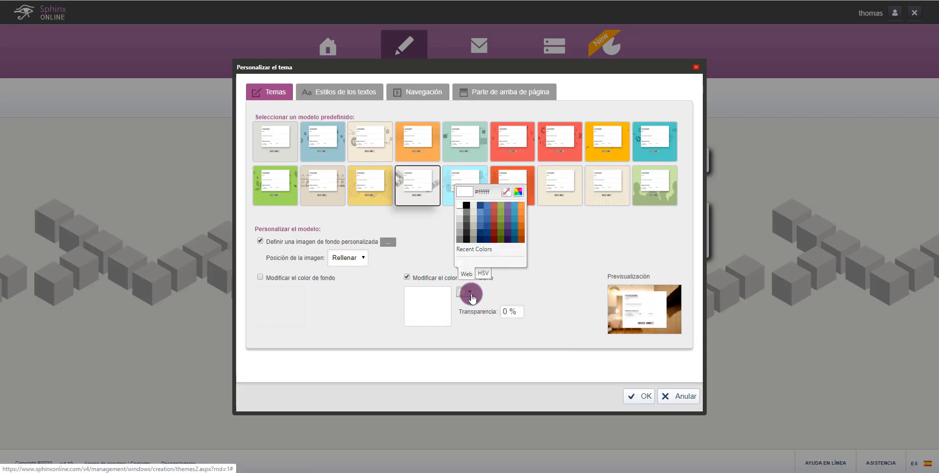
{"action": "left_click", "coordinate": [517, 192]}
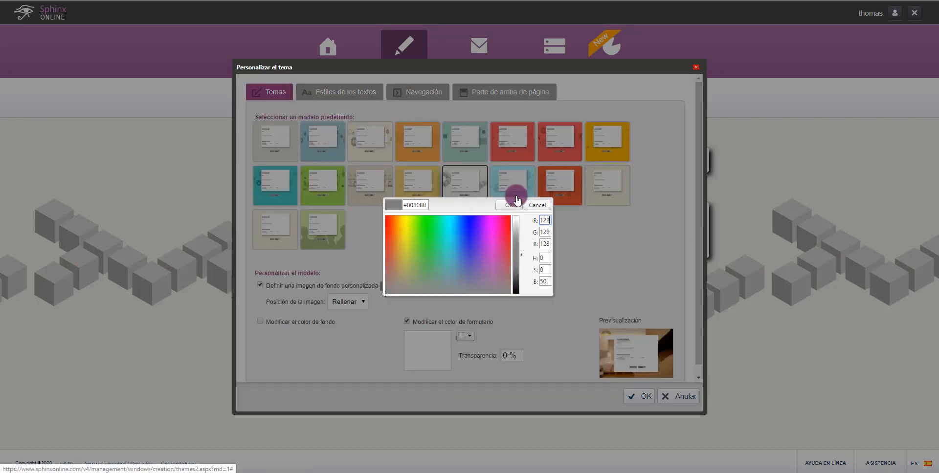
{"action": "left_click", "coordinate": [398, 223]}
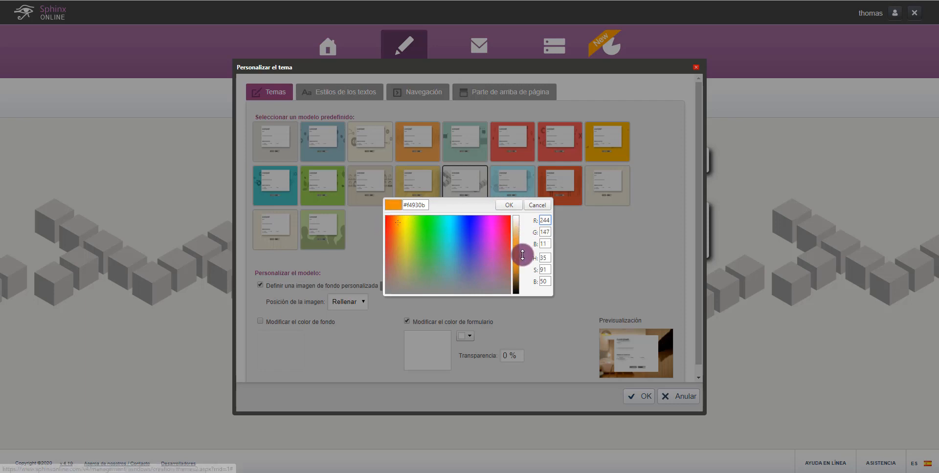
{"action": "left_click_drag", "start_coordinate": [522, 254], "coordinate": [522, 223]}
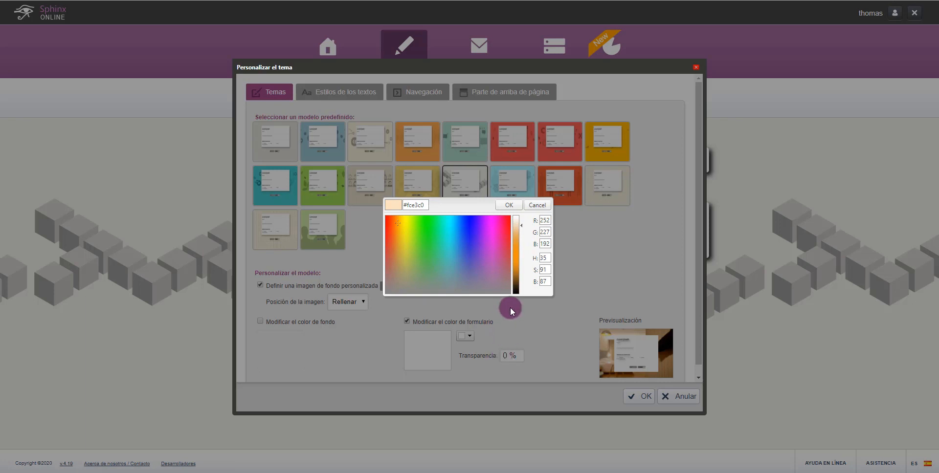
{"action": "left_click", "coordinate": [519, 203]}
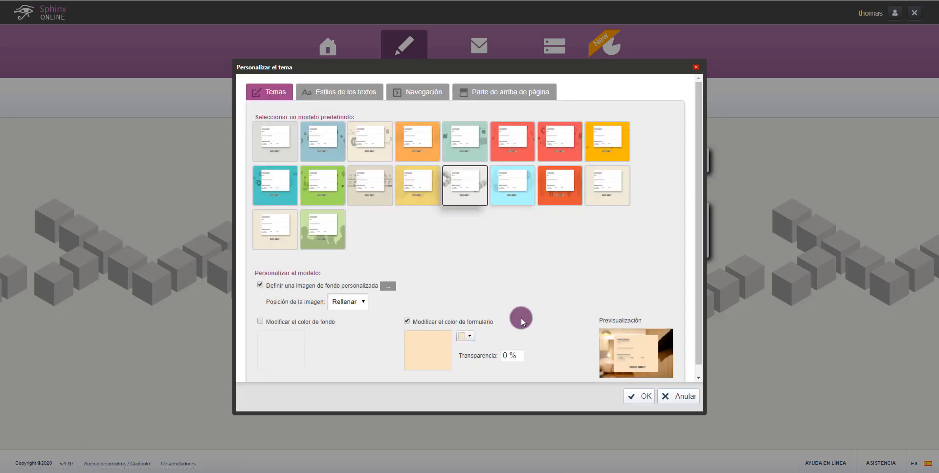
Set the form colour's transparency to 8 %.
{"action": "left_click", "coordinate": [498, 352]}
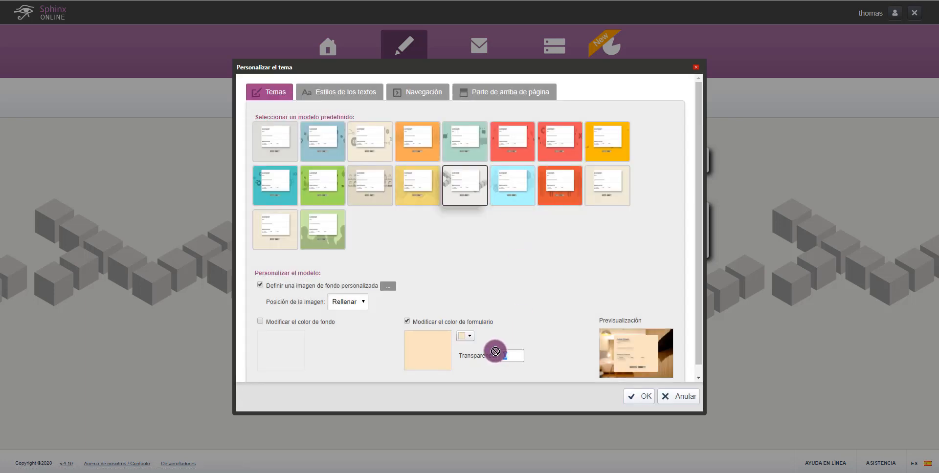
{"action": "type", "text": "8"}
{"action": "left_click", "coordinate": [552, 303]}
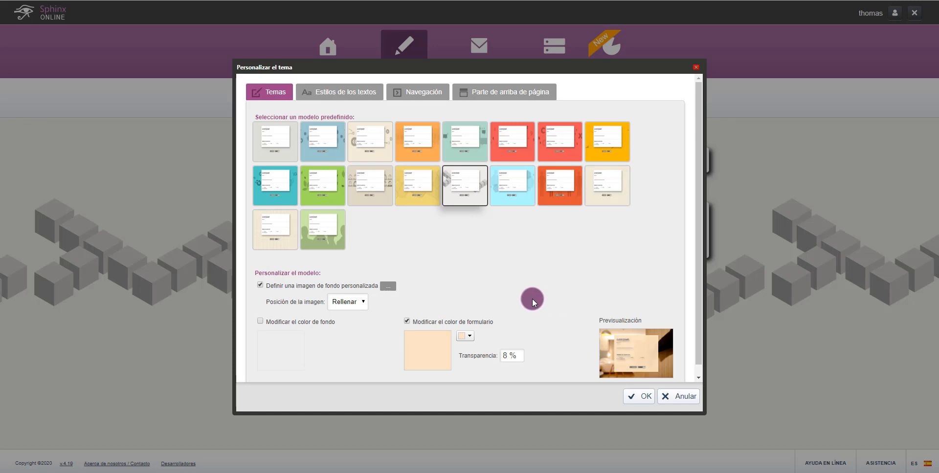
Set the font of all six text styles, from page title to Consigna, to Trebuchet MS.
{"action": "left_click", "coordinate": [362, 96]}
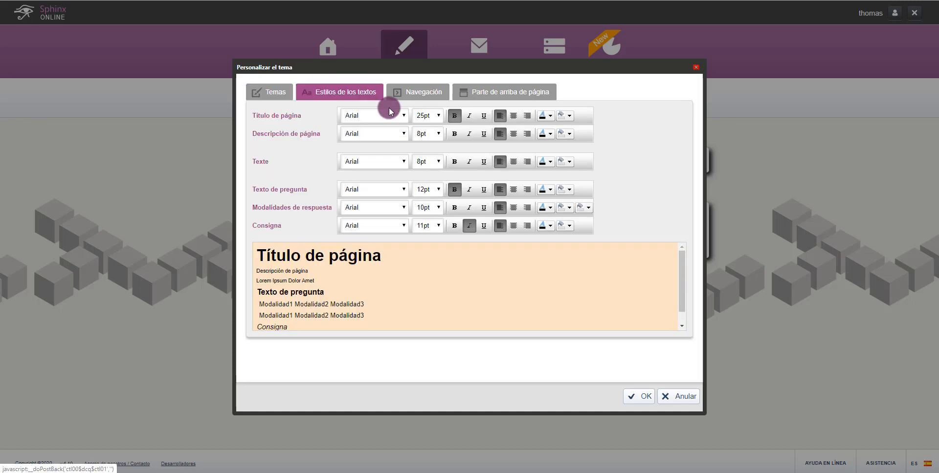
{"action": "left_click", "coordinate": [403, 115]}
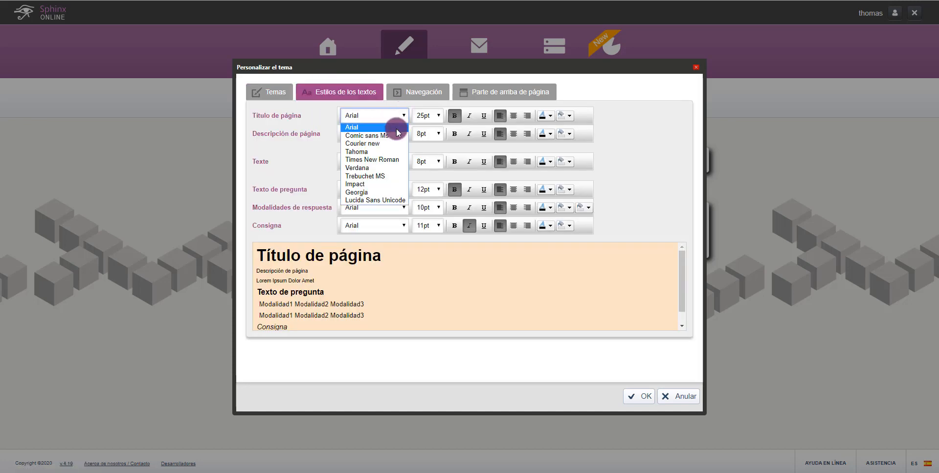
{"action": "left_click", "coordinate": [388, 177]}
{"action": "left_click", "coordinate": [372, 134]}
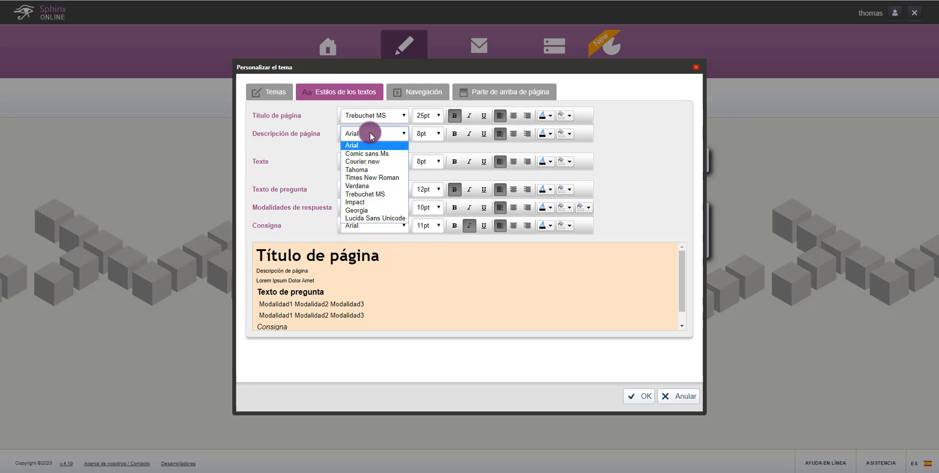
{"action": "left_click", "coordinate": [374, 193]}
{"action": "left_click", "coordinate": [377, 162]}
{"action": "left_click", "coordinate": [383, 221]}
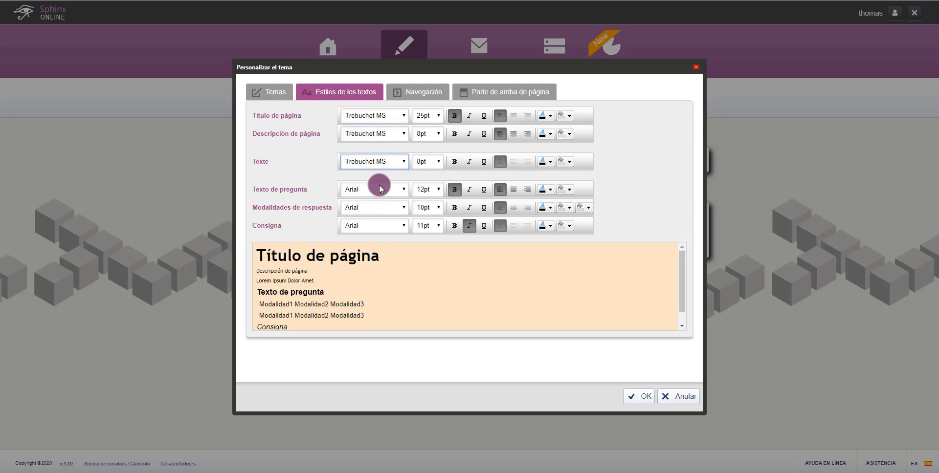
{"action": "left_click", "coordinate": [380, 190]}
{"action": "left_click", "coordinate": [387, 249]}
{"action": "left_click", "coordinate": [382, 208]}
{"action": "left_click", "coordinate": [382, 268]}
{"action": "left_click", "coordinate": [381, 226]}
{"action": "left_click", "coordinate": [383, 287]}
Set the page description, Texte and question text to 19pt, and the response options and Consigna to 15pt.
{"action": "left_click", "coordinate": [432, 132]}
{"action": "left_click", "coordinate": [423, 235]}
{"action": "left_click", "coordinate": [431, 162]}
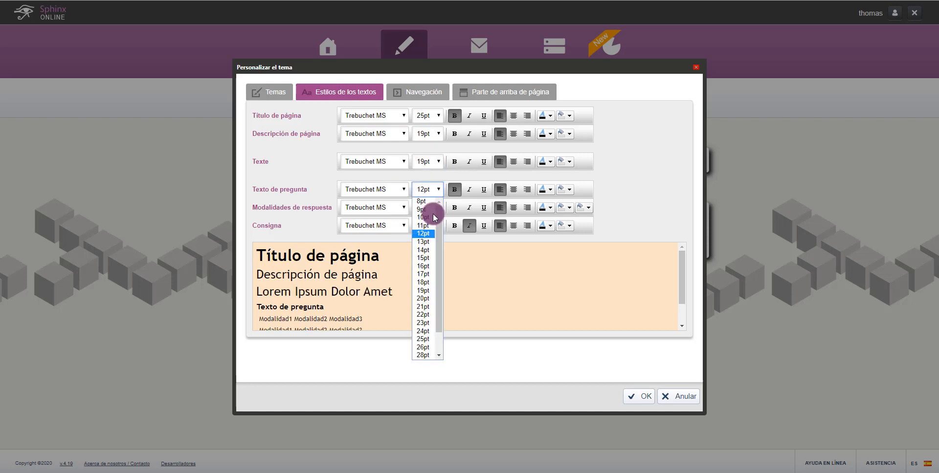
{"action": "left_click", "coordinate": [422, 276]}
{"action": "left_click", "coordinate": [430, 226]}
{"action": "left_click", "coordinate": [423, 295]}
Give the page title style a magenta background and white text.
{"action": "left_click", "coordinate": [569, 116]}
{"action": "left_click", "coordinate": [675, 170]}
{"action": "left_click", "coordinate": [550, 116]}
{"action": "left_click", "coordinate": [542, 142]}
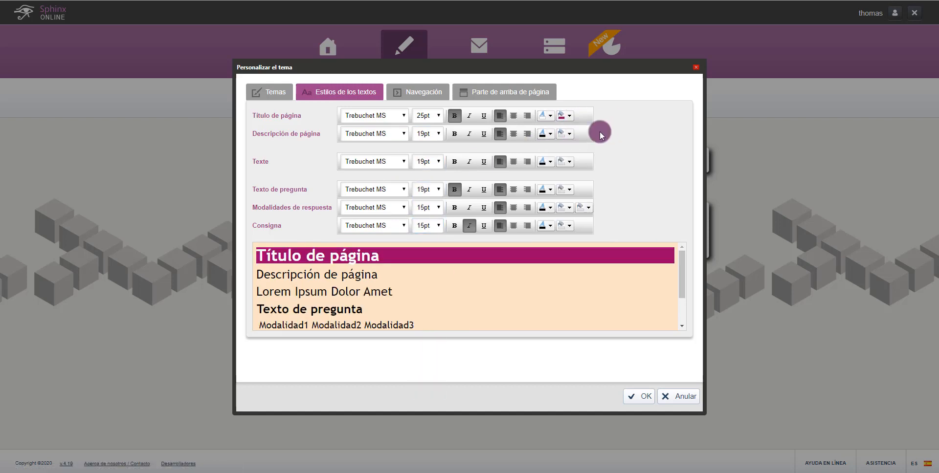
Colour the page description, Texte and question text dark magenta, and the response options grey.
{"action": "left_click", "coordinate": [550, 134]}
{"action": "left_click", "coordinate": [548, 161]}
{"action": "left_click", "coordinate": [563, 265]}
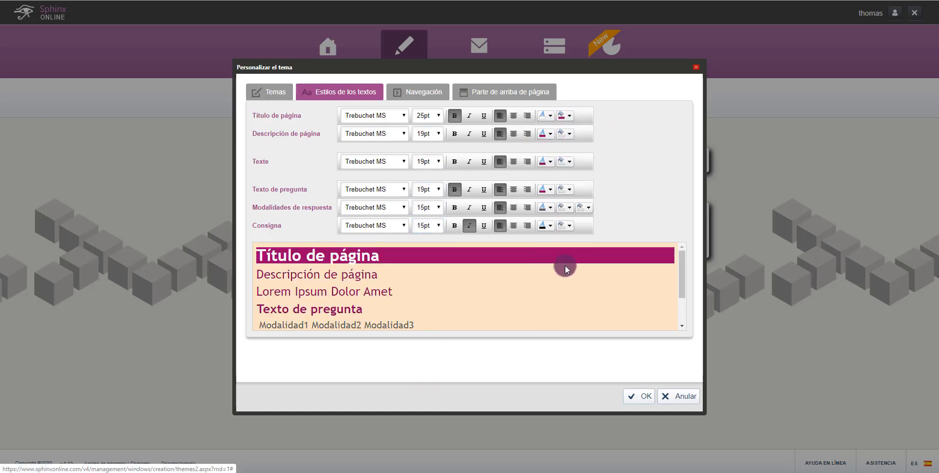
Set the survey's navigation colour to Purple and its transition mode to Barrido.
{"action": "left_click", "coordinate": [419, 93]}
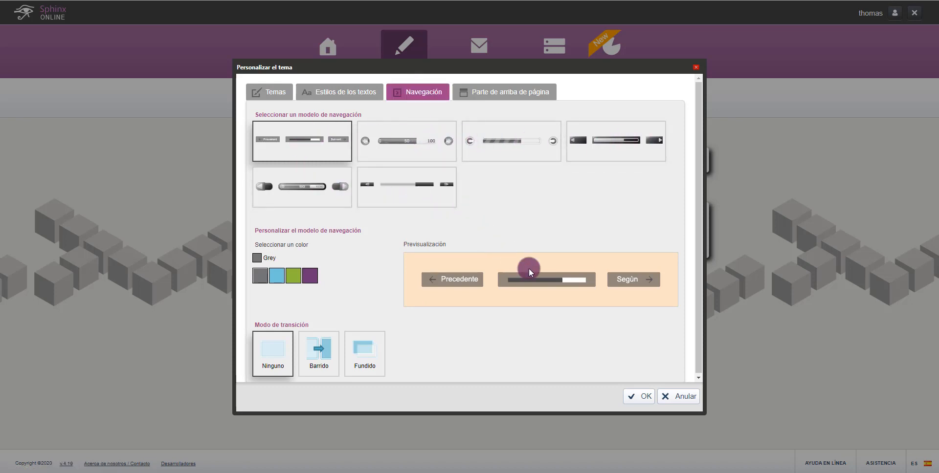
{"action": "left_click", "coordinate": [310, 276]}
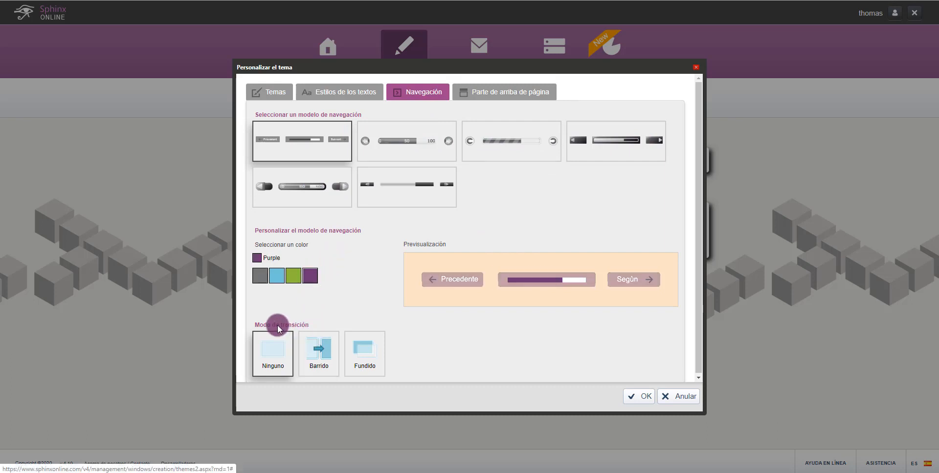
{"action": "left_click", "coordinate": [320, 356]}
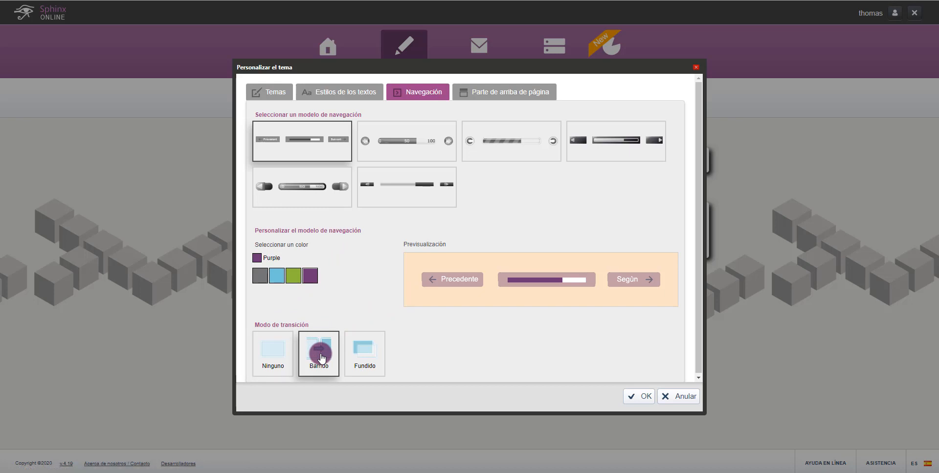
Enable a page header using the layout with the logo placed before the text.
{"action": "left_click", "coordinate": [500, 95]}
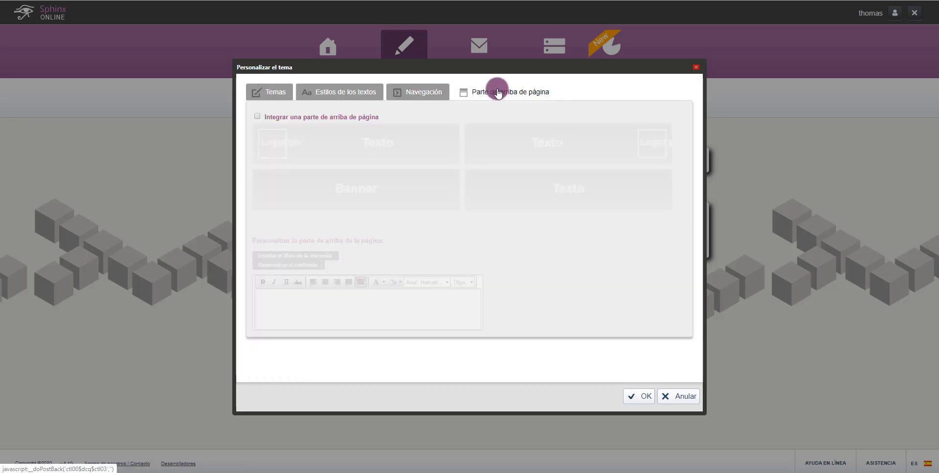
{"action": "left_click", "coordinate": [308, 117]}
{"action": "left_click", "coordinate": [275, 143]}
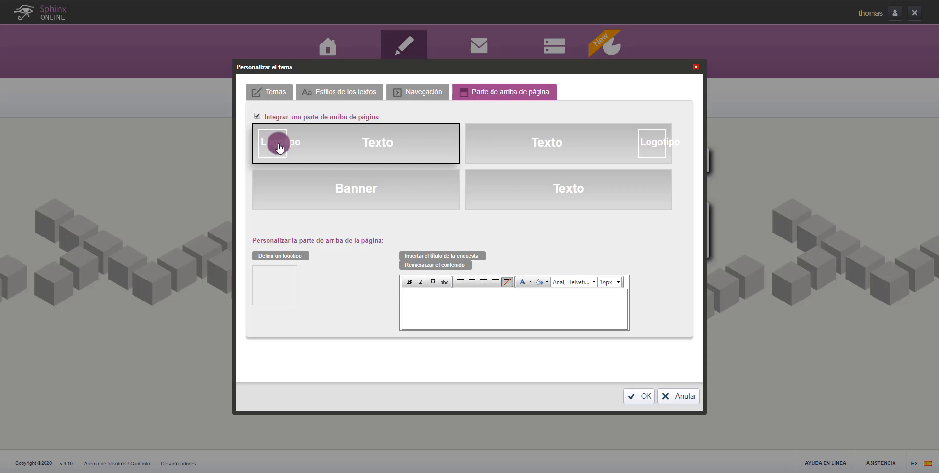
Insert the Le Sphinx logo from Mis imágenes into the header at 30 % size and apply the theme.
{"action": "left_click", "coordinate": [287, 259]}
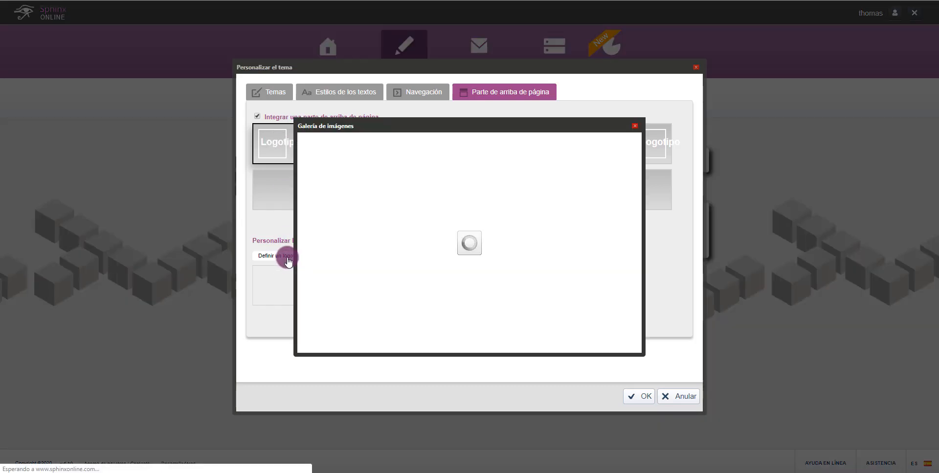
{"action": "left_click", "coordinate": [513, 294]}
{"action": "left_click", "coordinate": [513, 294]}
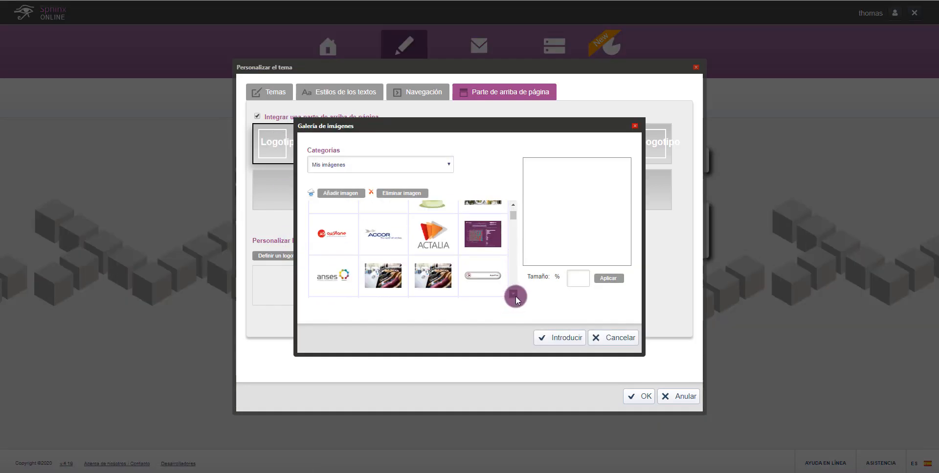
{"action": "left_click", "coordinate": [514, 294]}
{"action": "left_click", "coordinate": [513, 295]}
{"action": "left_click", "coordinate": [514, 295]}
{"action": "left_click", "coordinate": [514, 295]}
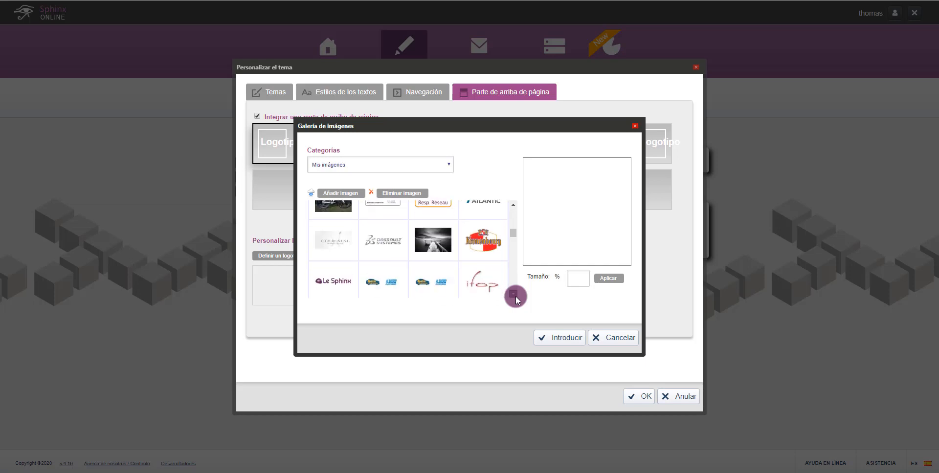
{"action": "left_click", "coordinate": [513, 294]}
{"action": "left_click", "coordinate": [330, 234]}
{"action": "left_click_drag", "start_coordinate": [577, 279], "coordinate": [559, 282]}
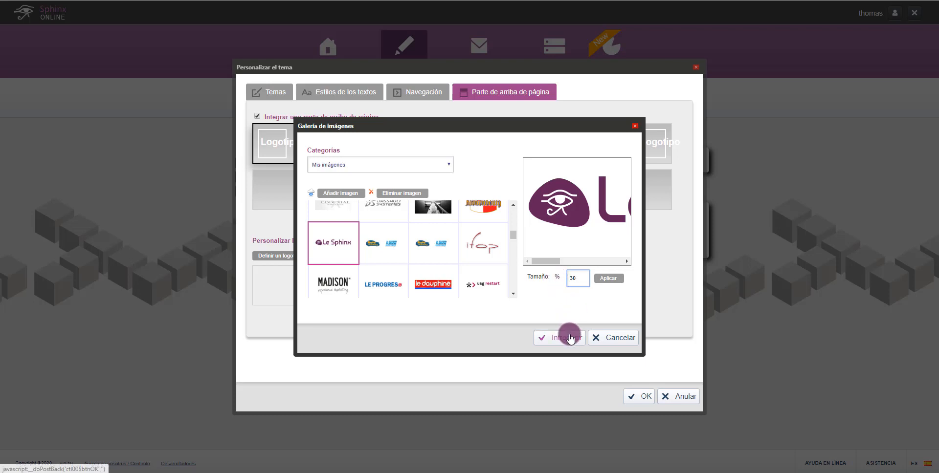
{"action": "left_click", "coordinate": [610, 283]}
{"action": "left_click", "coordinate": [568, 337]}
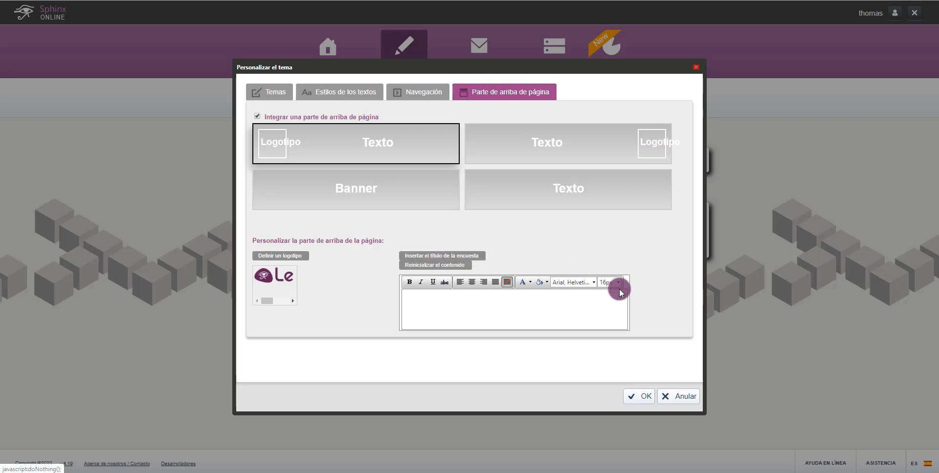
{"action": "left_click", "coordinate": [638, 393]}
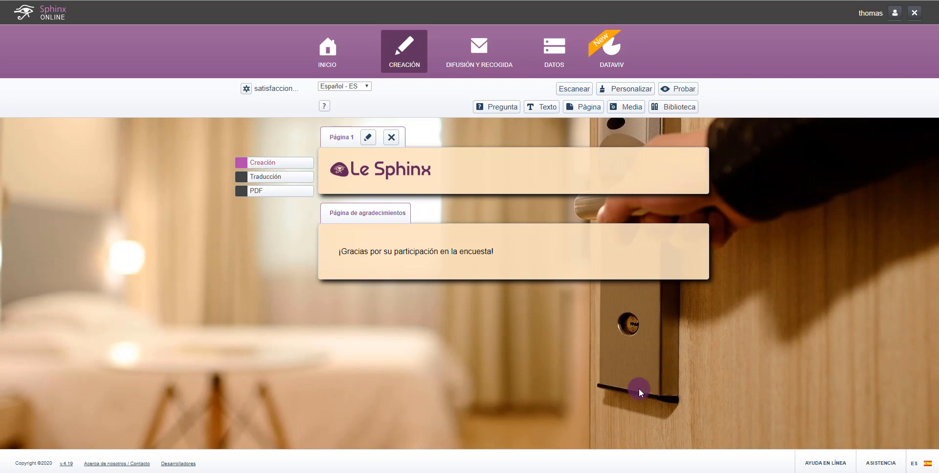
Give Página 1 the title "Satisfacción general".
{"action": "left_click", "coordinate": [366, 136]}
{"action": "left_click", "coordinate": [362, 204]}
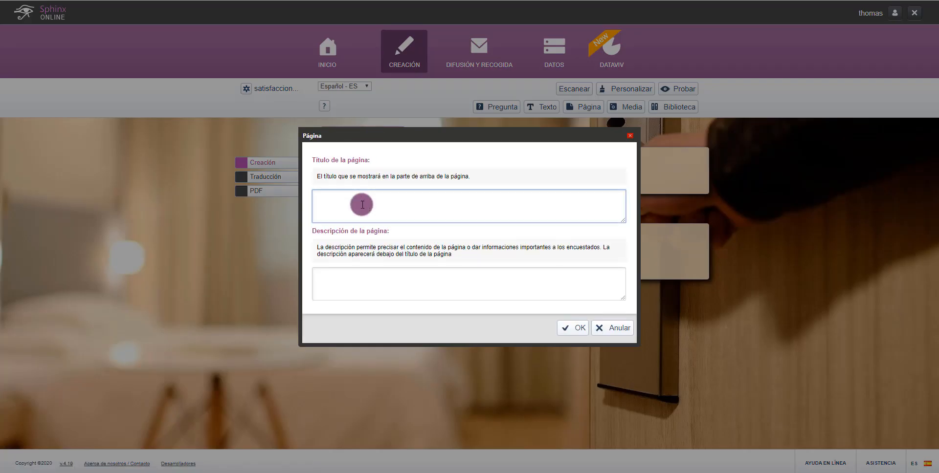
{"action": "type", "text": "Sa"}
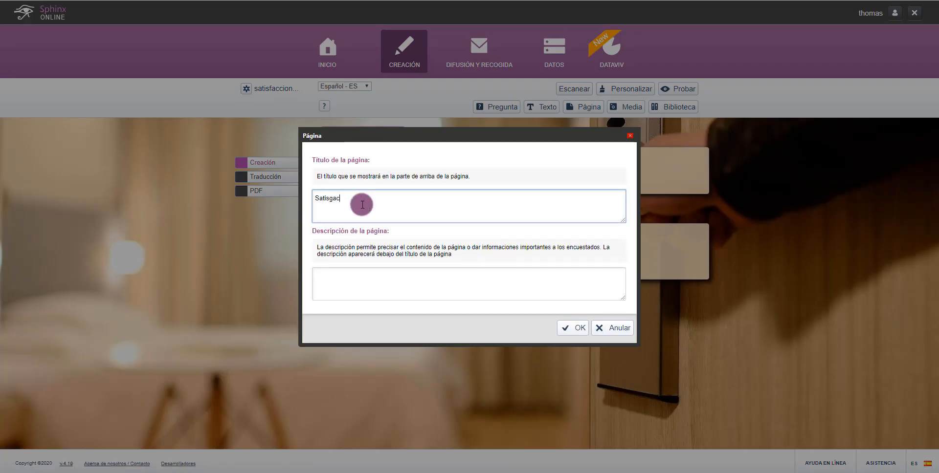
{"action": "type", "text": "tisgac"}
{"action": "key", "text": "BackSpace"}
{"action": "key", "text": "BackSpace"}
{"action": "key", "text": "BackSpace"}
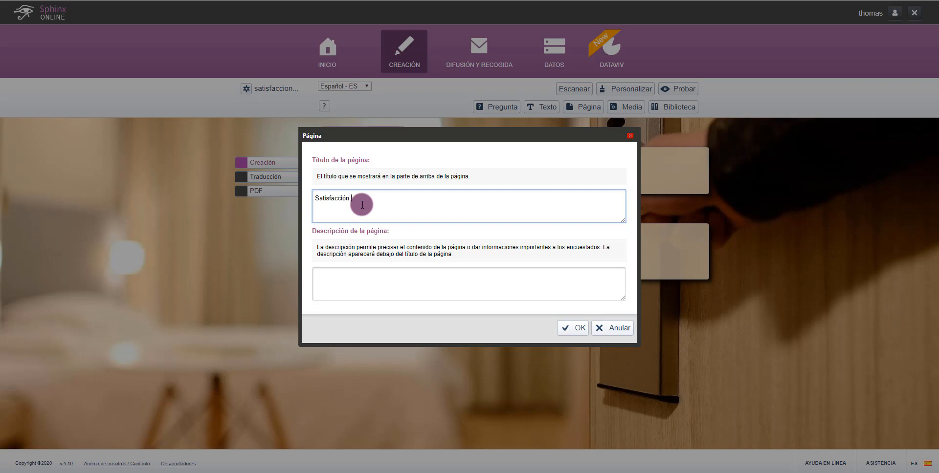
{"action": "left_click", "coordinate": [579, 327]}
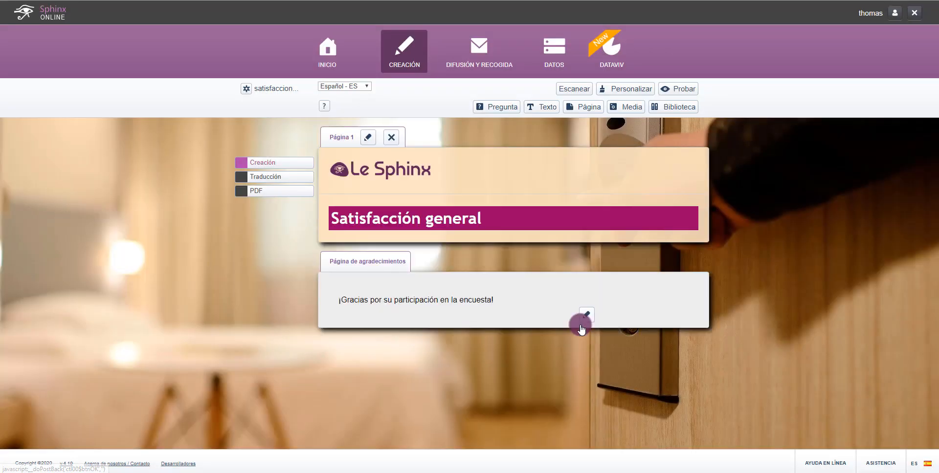
Start a new question and examine the available closed, open and table question types with their example previews.
{"action": "left_click", "coordinate": [504, 106]}
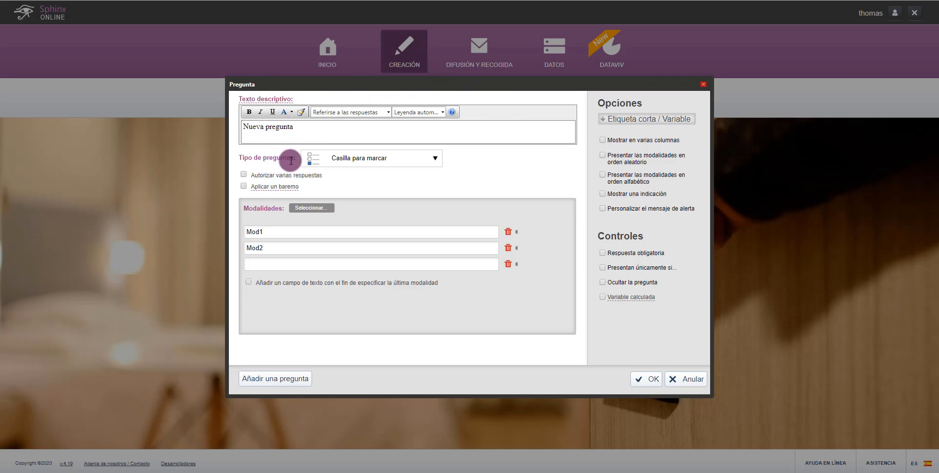
{"action": "left_click", "coordinate": [393, 160]}
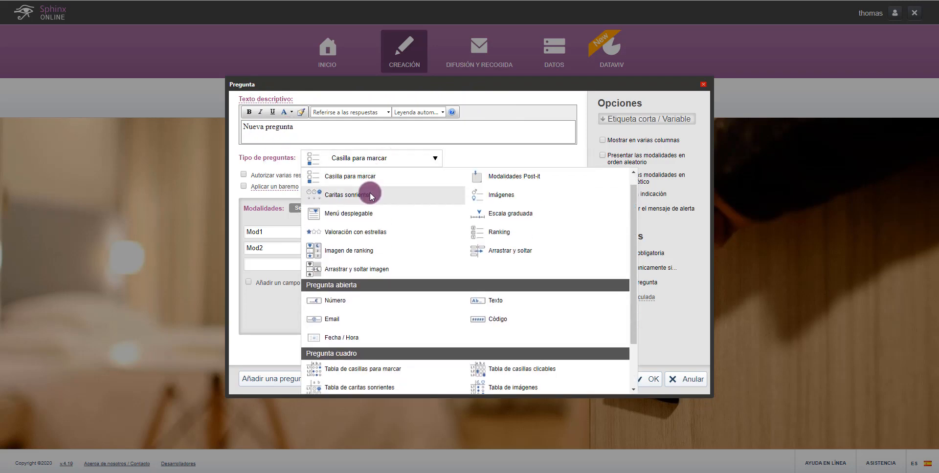
{"action": "mouse_move", "coordinate": [363, 215]}
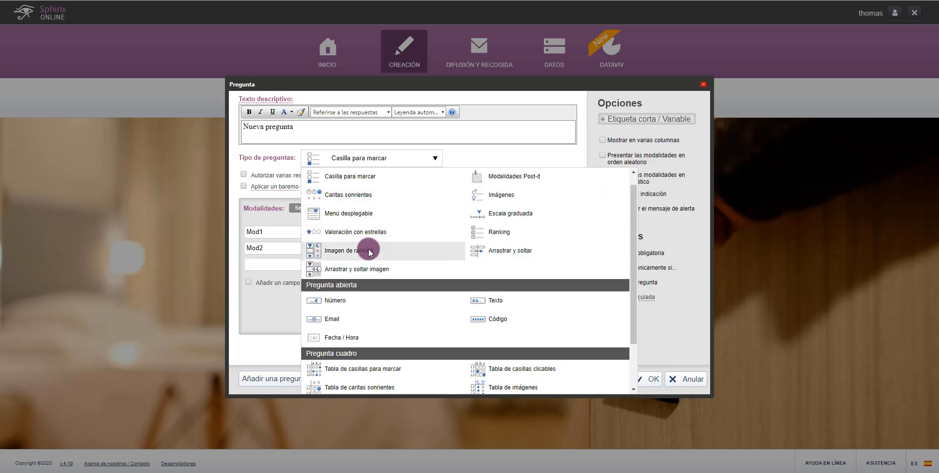
{"action": "mouse_move", "coordinate": [369, 252]}
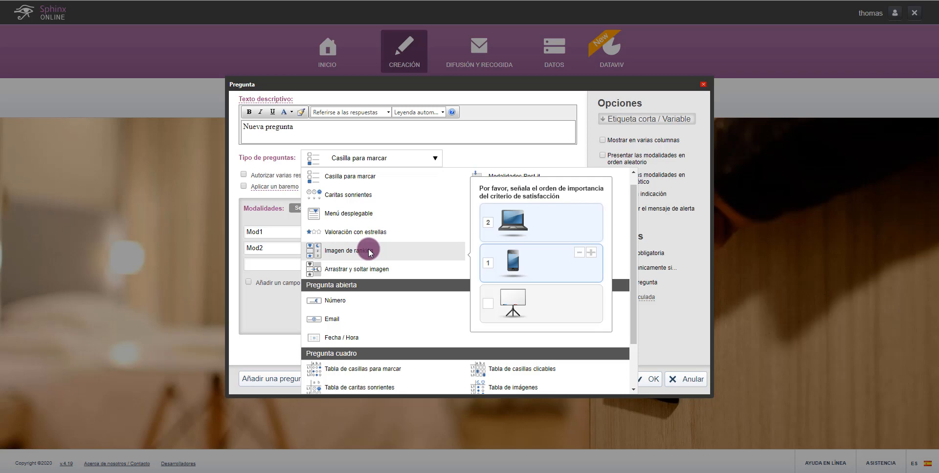
{"action": "mouse_move", "coordinate": [368, 268]}
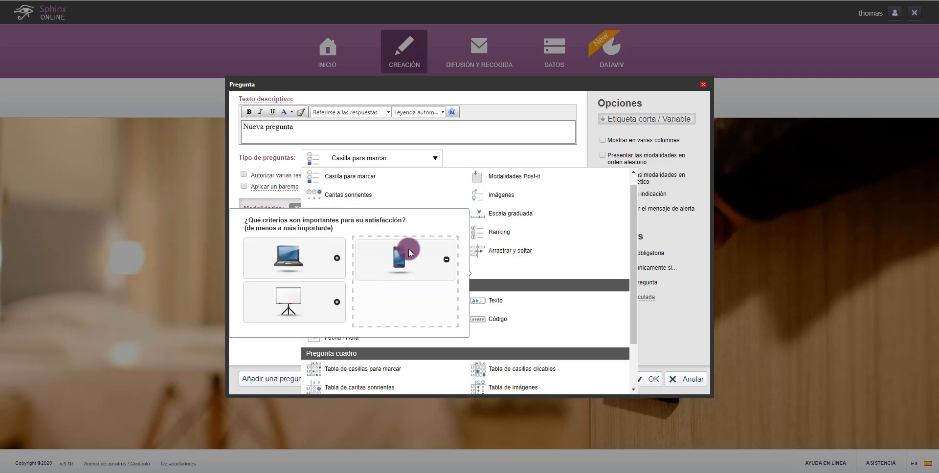
{"action": "mouse_move", "coordinate": [526, 188]}
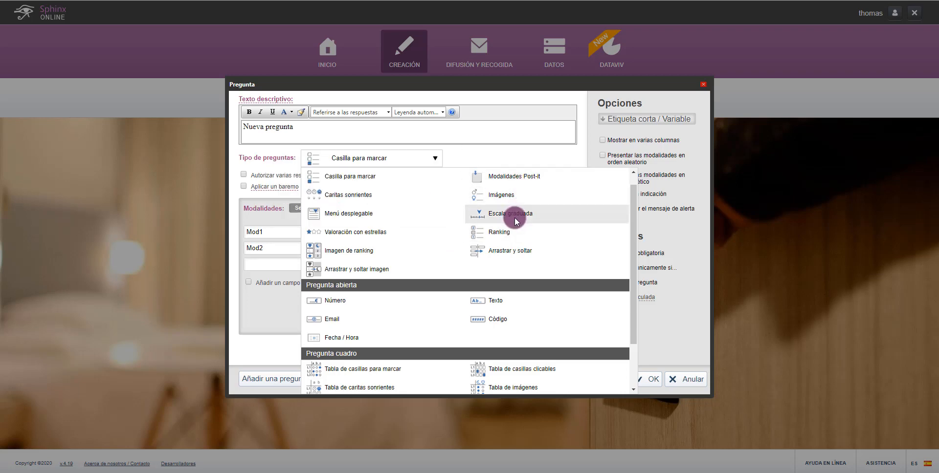
{"action": "mouse_move", "coordinate": [514, 218]}
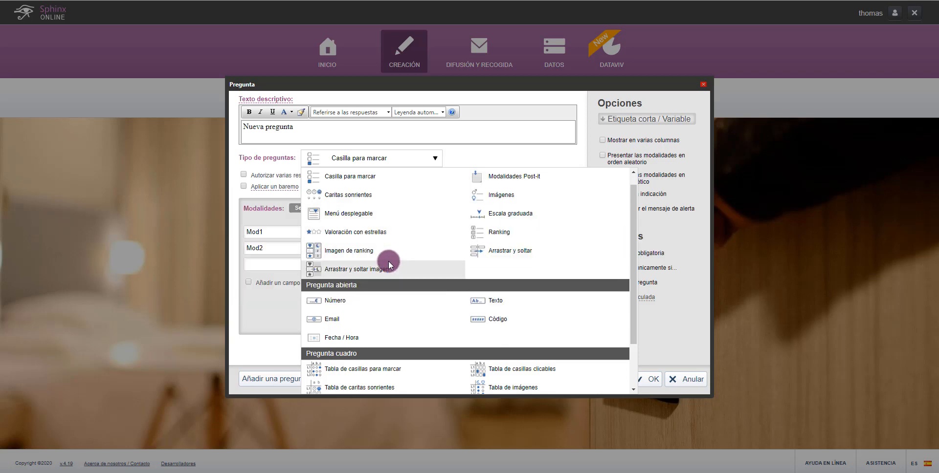
{"action": "mouse_move", "coordinate": [373, 293]}
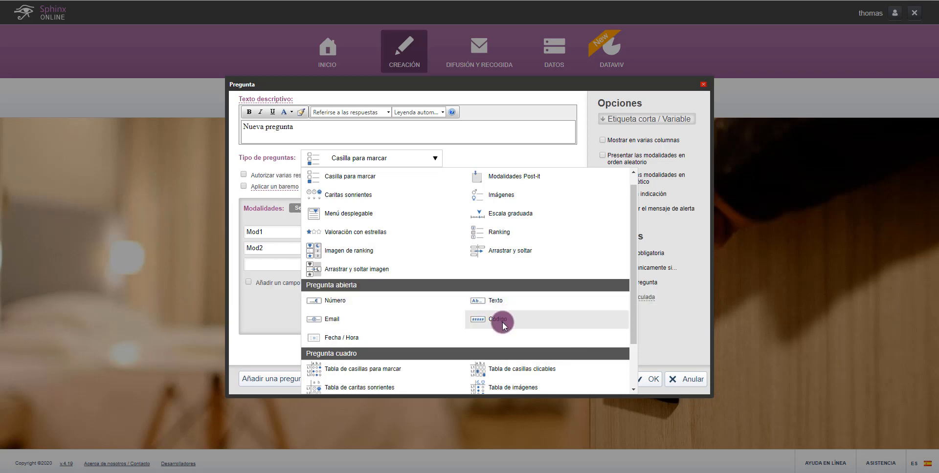
{"action": "mouse_move", "coordinate": [504, 326]}
{"action": "scroll", "coordinate": [504, 325], "scroll_direction": "down", "scroll_amount": 1}
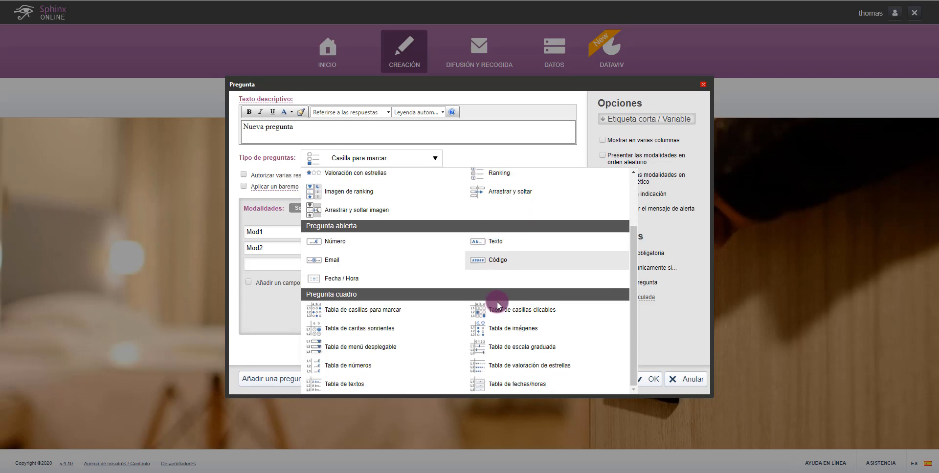
{"action": "mouse_move", "coordinate": [386, 315]}
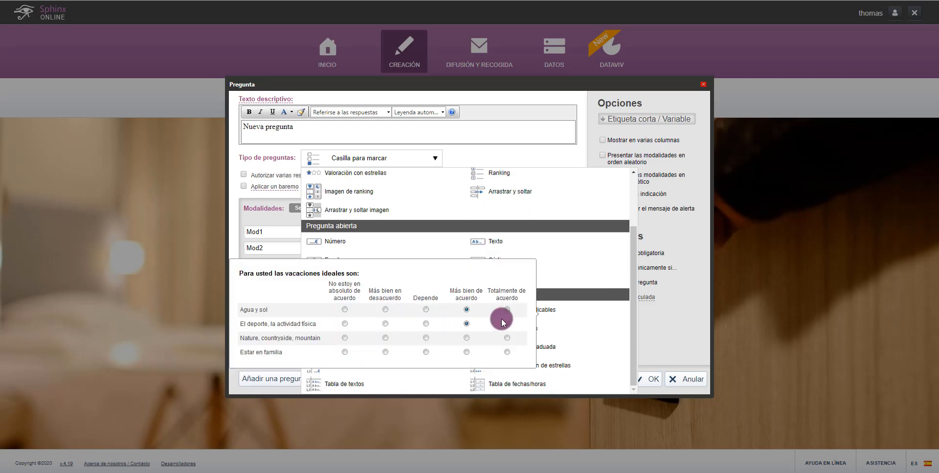
{"action": "mouse_move", "coordinate": [549, 317]}
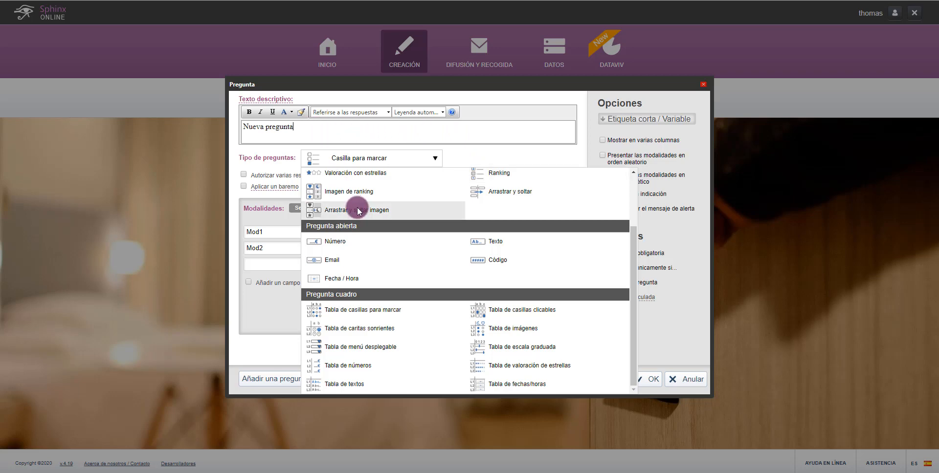
Set the question type to Caritas sonrientes and its text to "¿Cuál es tu grado de satisfacción con el hotel?".
{"action": "scroll", "coordinate": [354, 205], "scroll_direction": "up", "scroll_amount": 2}
{"action": "left_click", "coordinate": [326, 208]}
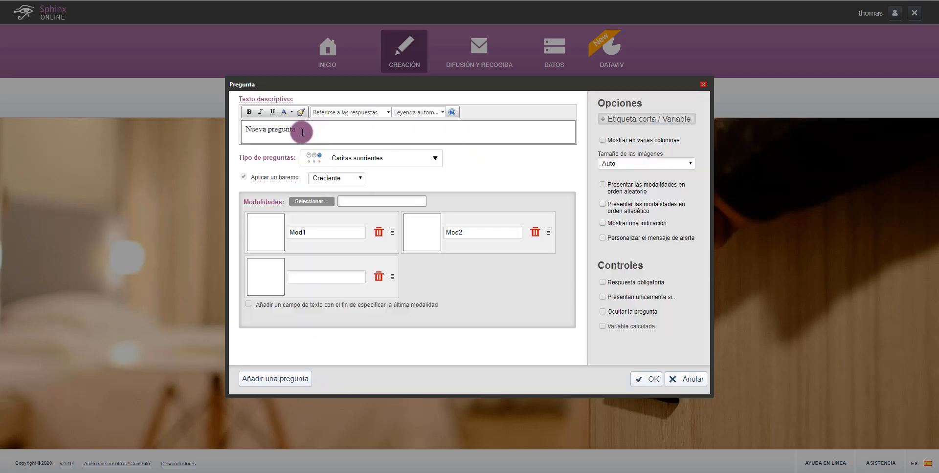
{"action": "left_click_drag", "start_coordinate": [298, 128], "coordinate": [231, 129]}
{"action": "type", "text": "¿Cuál es tu grado"}
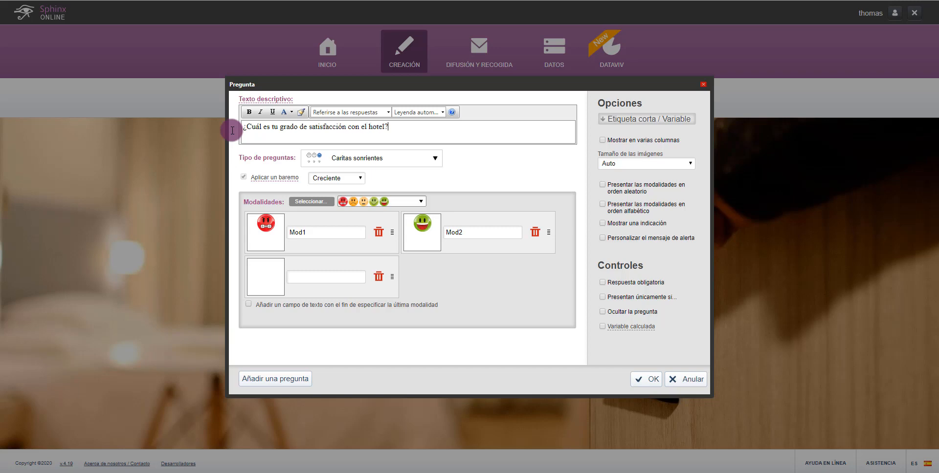
Fill the answer options from the predefined scale Totalmente insatisfecho, Insatisfecho, Satisfecho, Totalmente satisfecho.
{"action": "left_click", "coordinate": [320, 203]}
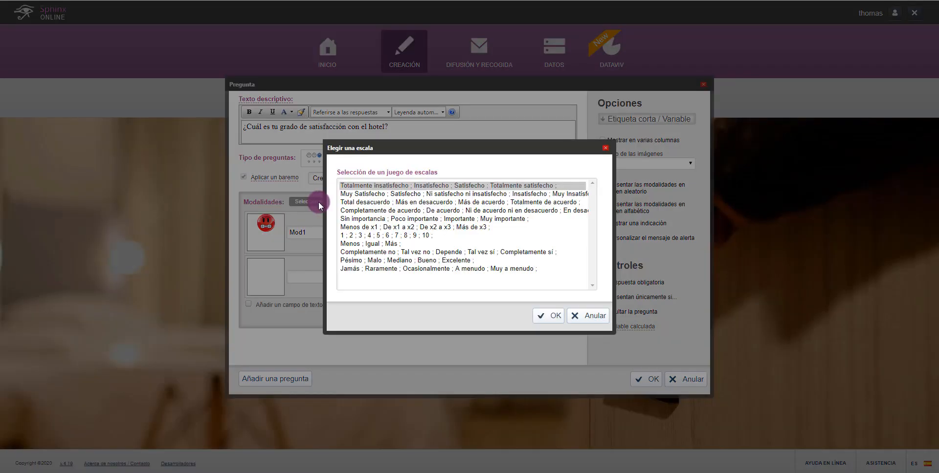
{"action": "left_click", "coordinate": [376, 188]}
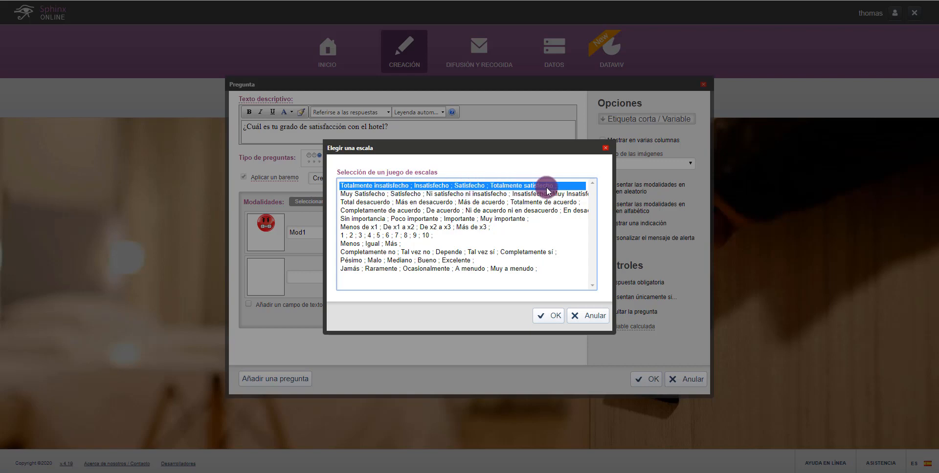
{"action": "left_click", "coordinate": [558, 318]}
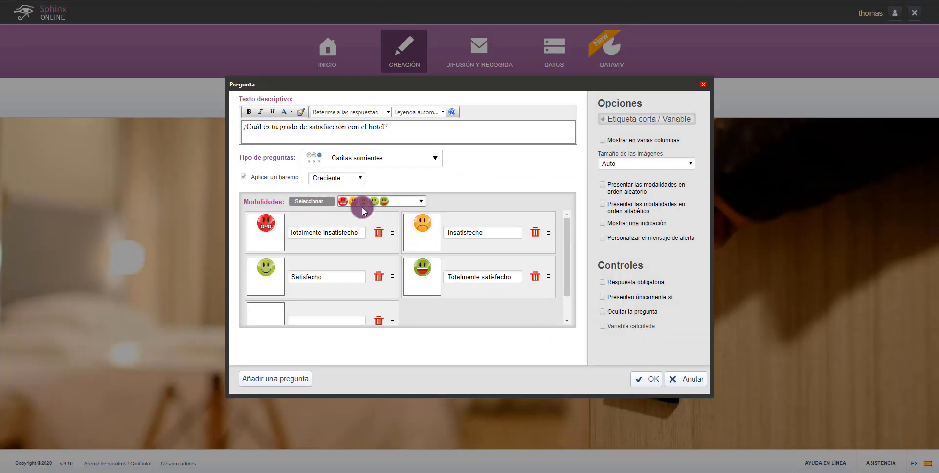
Examine the available smiley image sets for the answer options.
{"action": "left_click", "coordinate": [415, 204]}
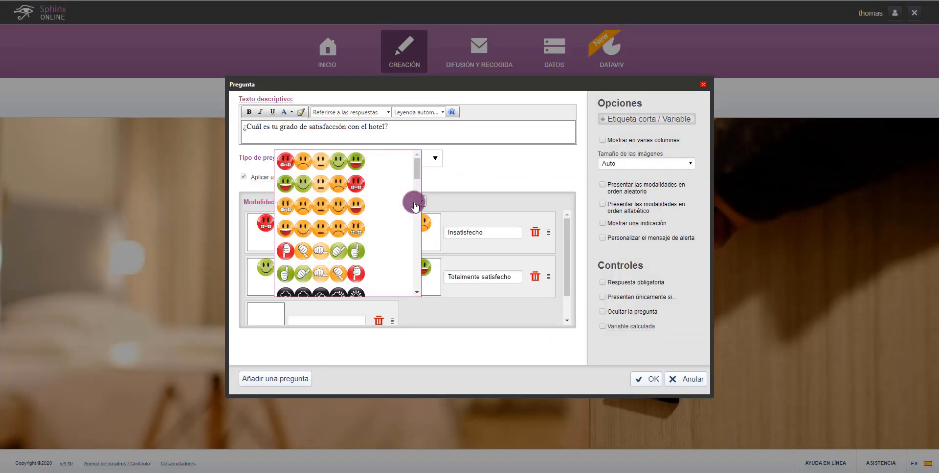
{"action": "left_click_drag", "start_coordinate": [417, 169], "coordinate": [436, 163]}
{"action": "left_click", "coordinate": [435, 192]}
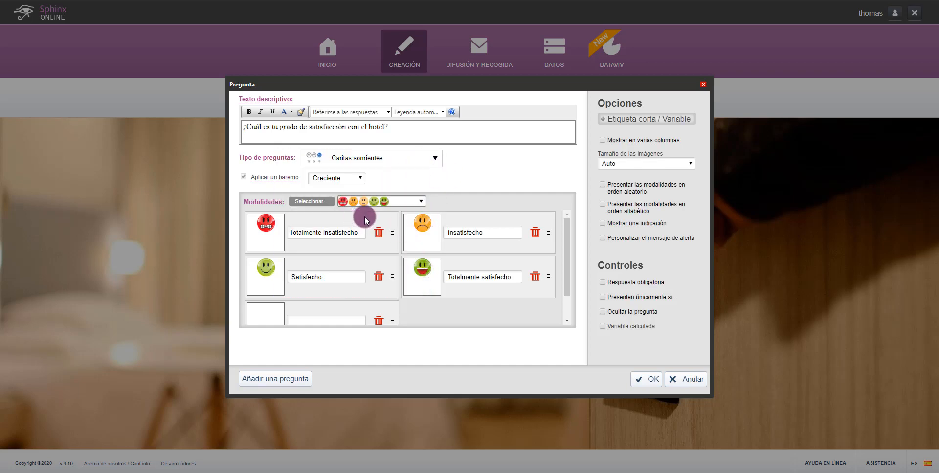
Show the smiley answers in 4 columns and save the hotel satisfaction question.
{"action": "left_click", "coordinate": [617, 141]}
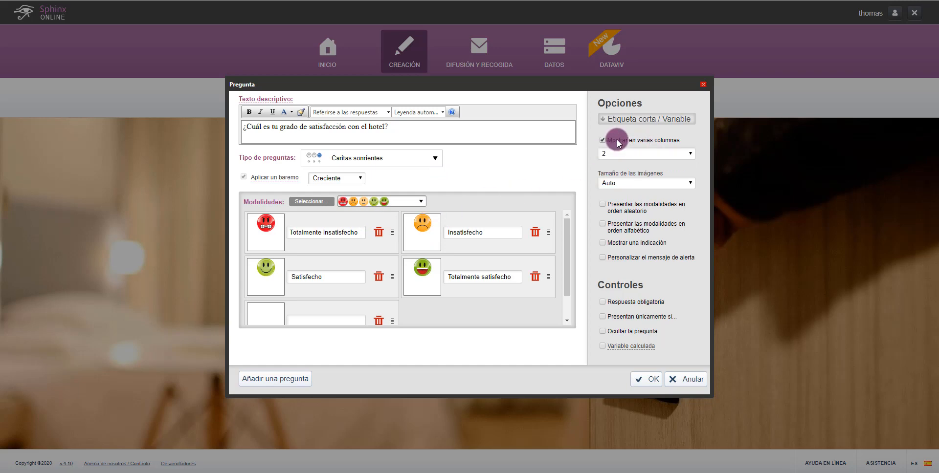
{"action": "left_click", "coordinate": [623, 154]}
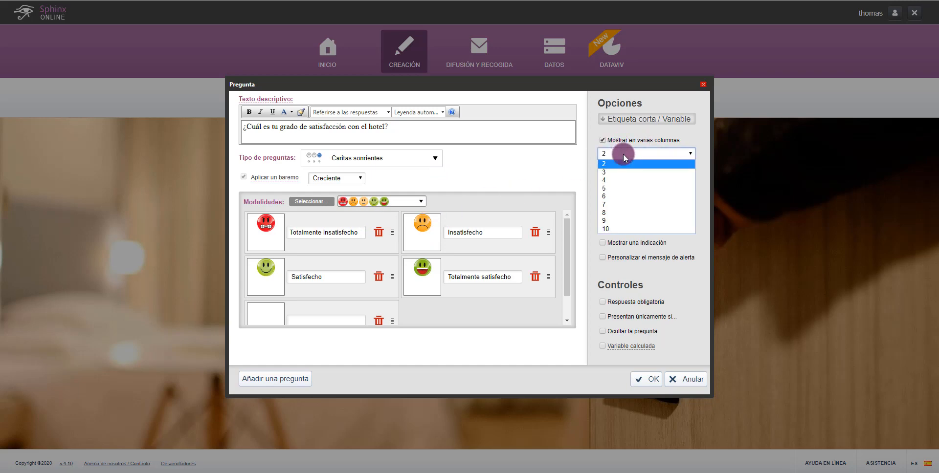
{"action": "left_click", "coordinate": [626, 180]}
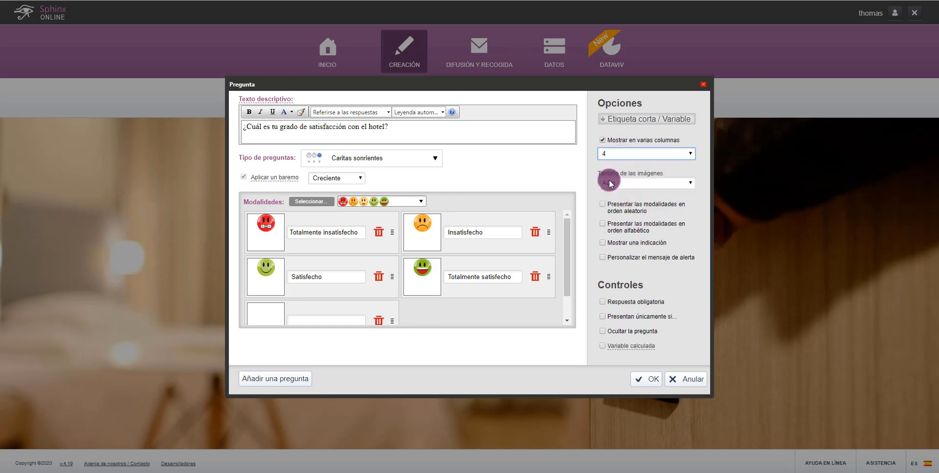
{"action": "left_click", "coordinate": [647, 384]}
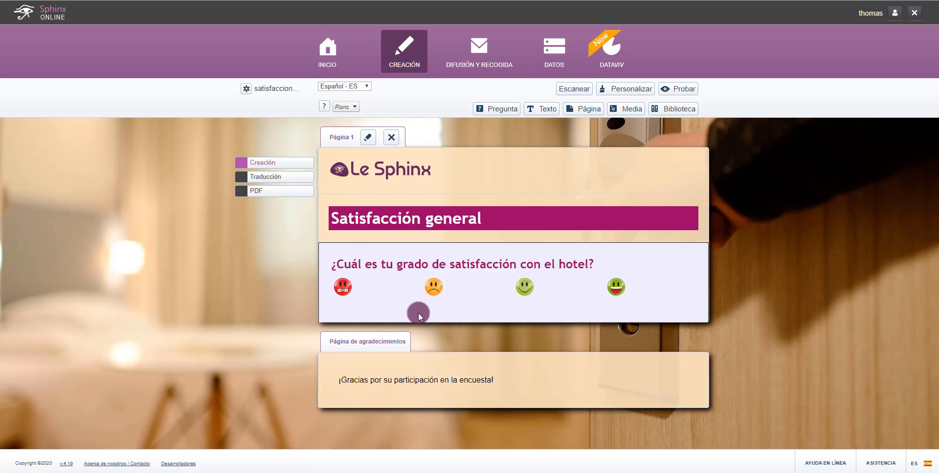
Create a Texto question reading "Has contestado [answer], ¿por qué?", with the answer inserted as a reference to the hotel satisfaction question.
{"action": "mouse_move", "coordinate": [403, 290]}
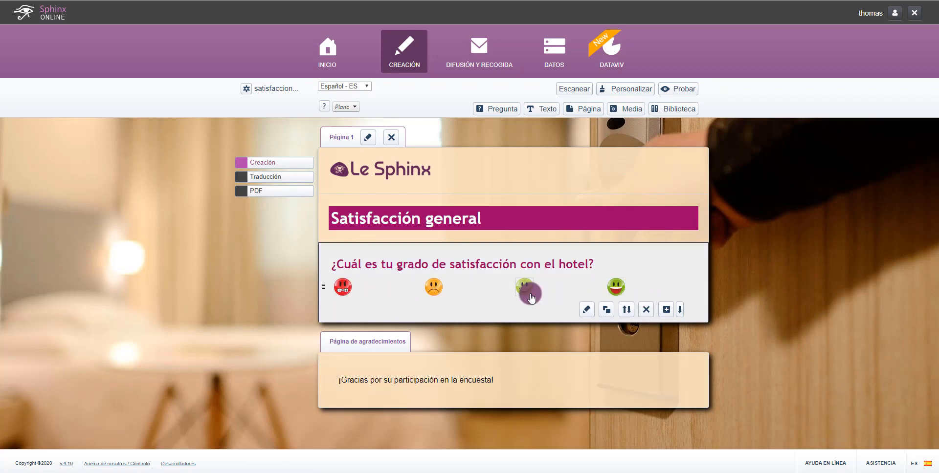
{"action": "left_click", "coordinate": [496, 109]}
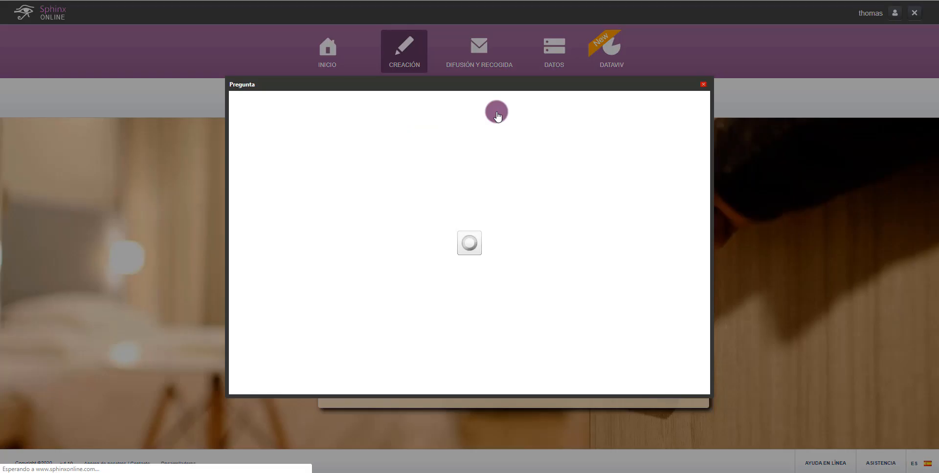
{"action": "left_click_drag", "start_coordinate": [341, 126], "coordinate": [239, 120]}
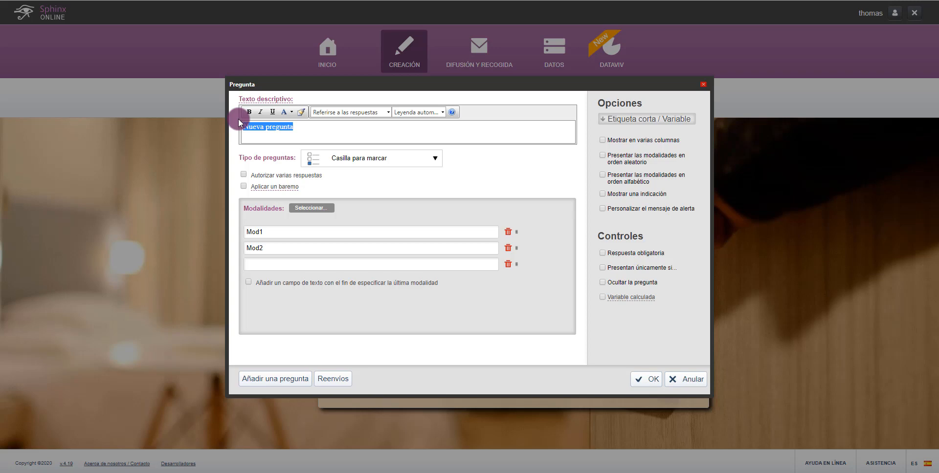
{"action": "type", "text": "Has contestado"}
{"action": "left_click", "coordinate": [371, 113]}
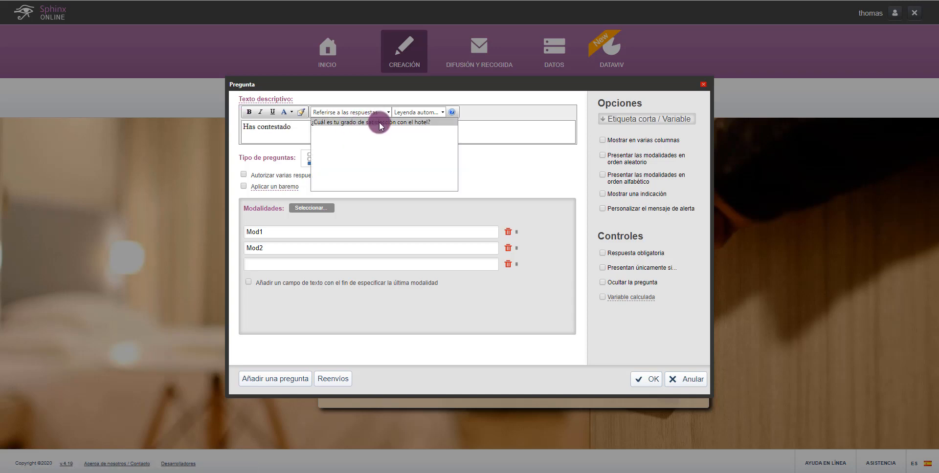
{"action": "left_click", "coordinate": [379, 122]}
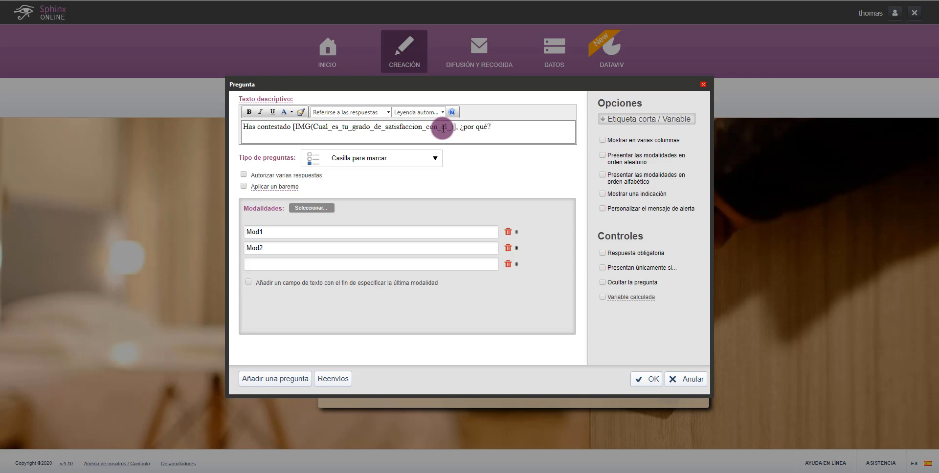
{"action": "left_click", "coordinate": [409, 164]}
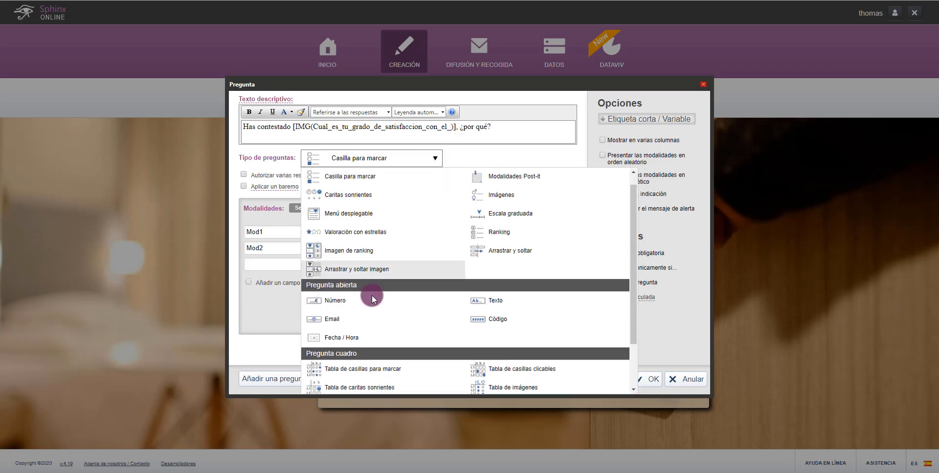
{"action": "left_click", "coordinate": [501, 306]}
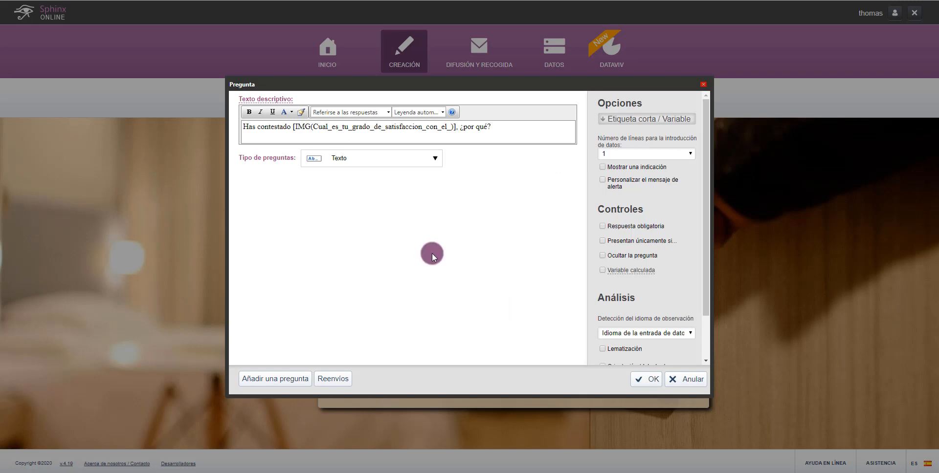
Show the follow-up question only if hotel satisfaction is Totalmente insatisfecho or Insatisfecho, and save the question.
{"action": "left_click", "coordinate": [622, 241]}
{"action": "left_click", "coordinate": [614, 255]}
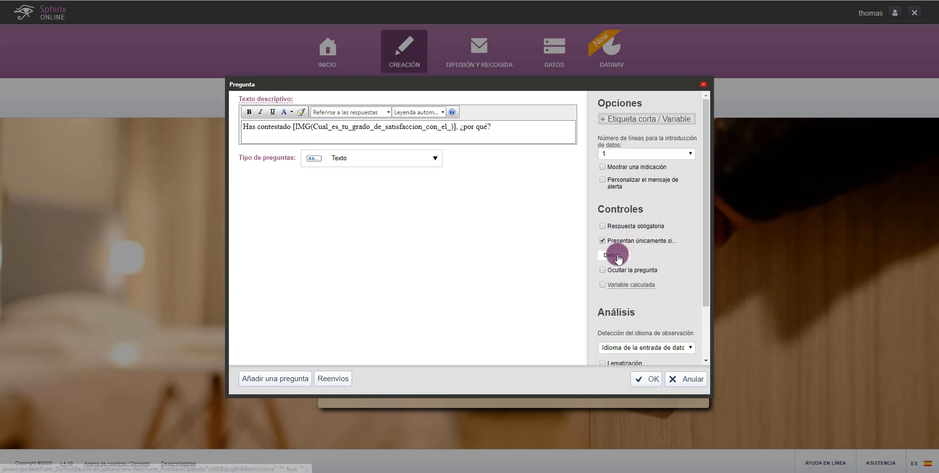
{"action": "left_click", "coordinate": [374, 193]}
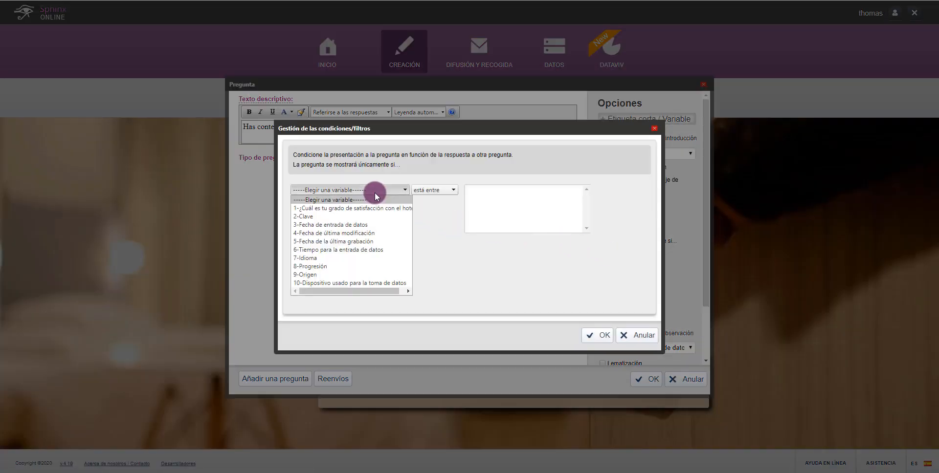
{"action": "left_click", "coordinate": [374, 209]}
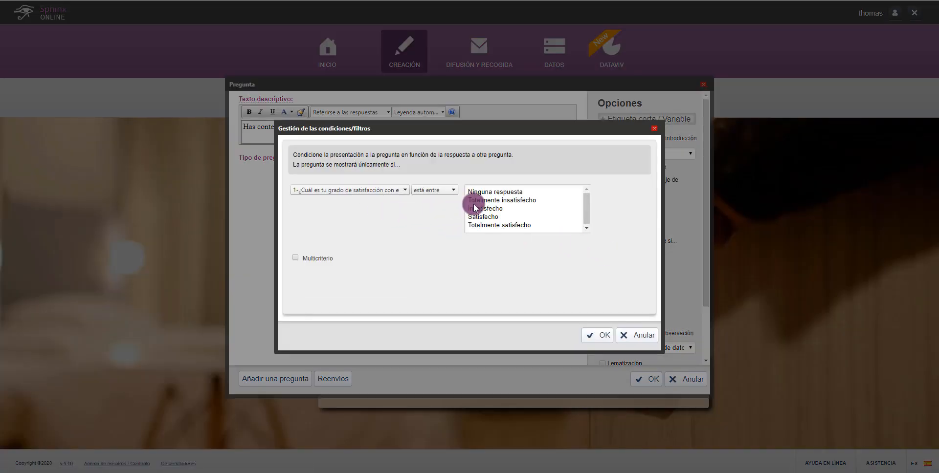
{"action": "left_click", "coordinate": [493, 202]}
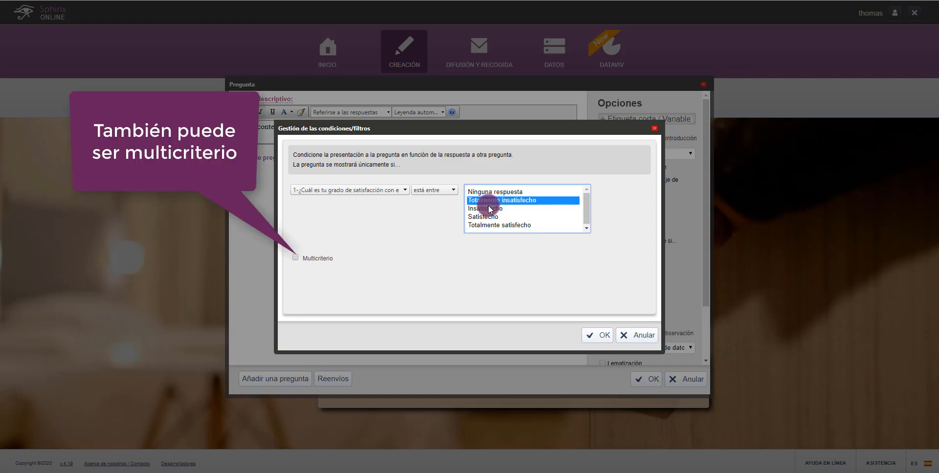
{"action": "left_click", "coordinate": [490, 209], "text": "ctrl"}
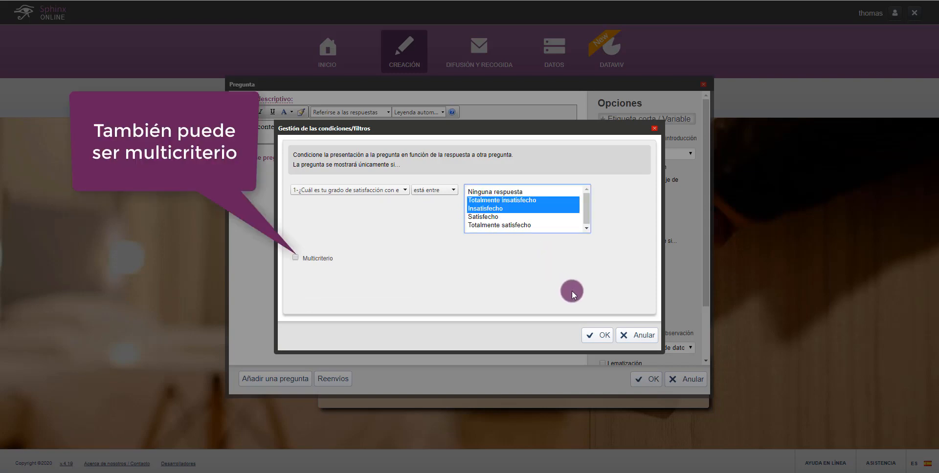
{"action": "left_click", "coordinate": [597, 335]}
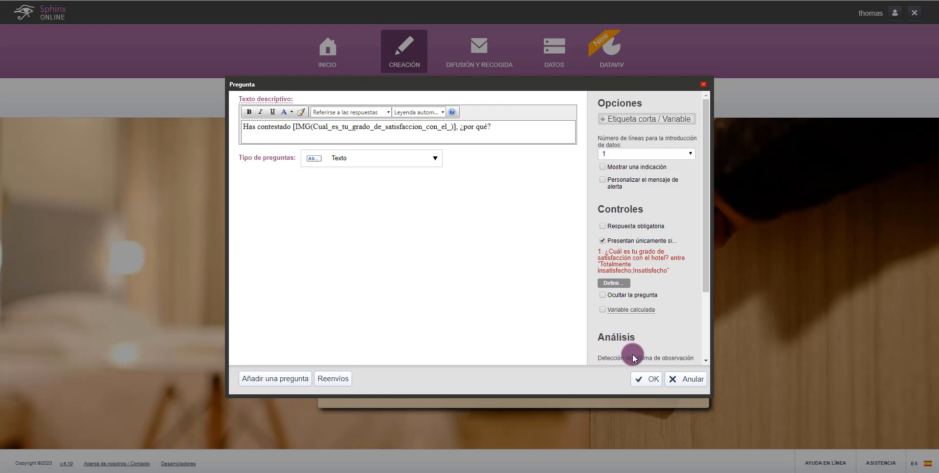
{"action": "left_click", "coordinate": [642, 379]}
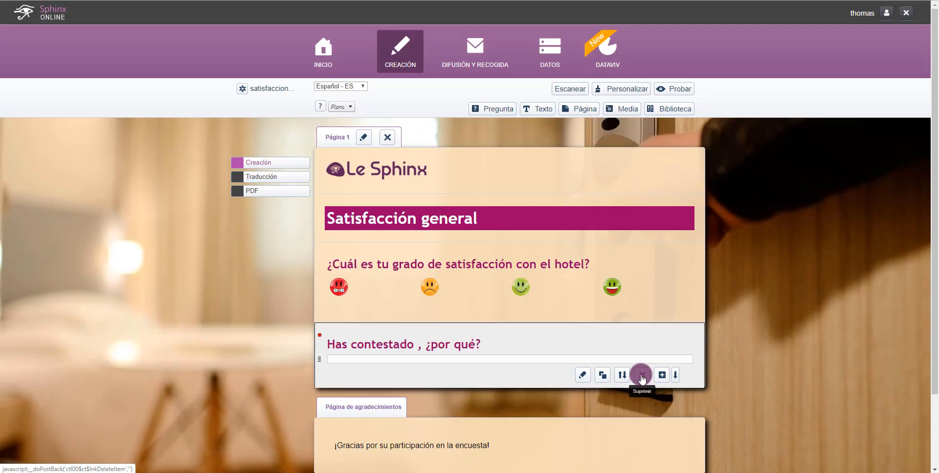
Test the survey in Español with the Totalmente insatisfecho and Satisfecho answers to check the conditional question, and close the preview.
{"action": "left_click", "coordinate": [676, 90]}
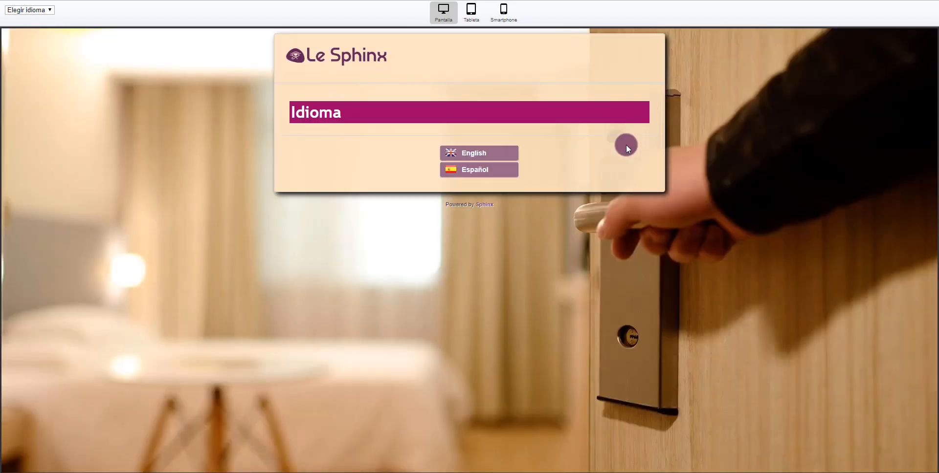
{"action": "left_click", "coordinate": [481, 171]}
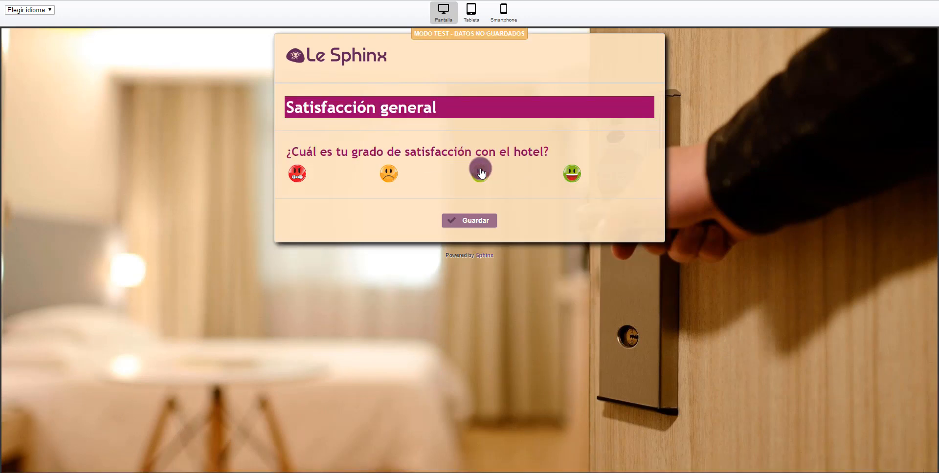
{"action": "left_click", "coordinate": [296, 173]}
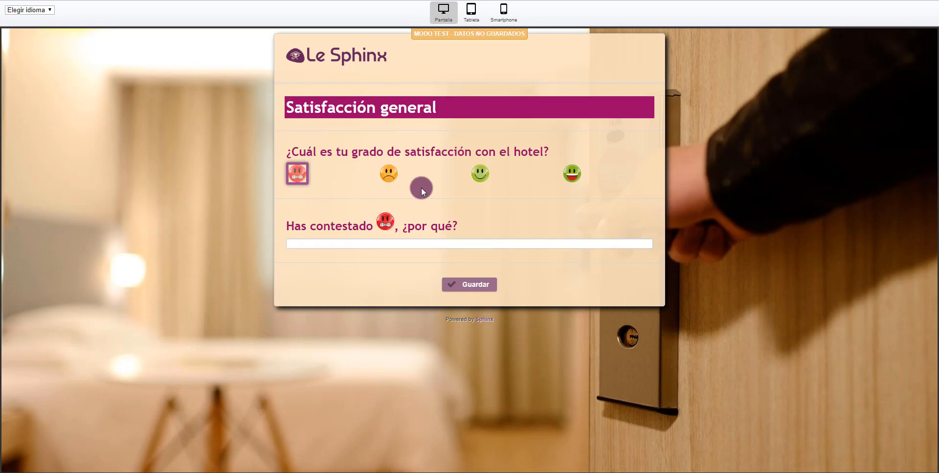
{"action": "left_click", "coordinate": [484, 174]}
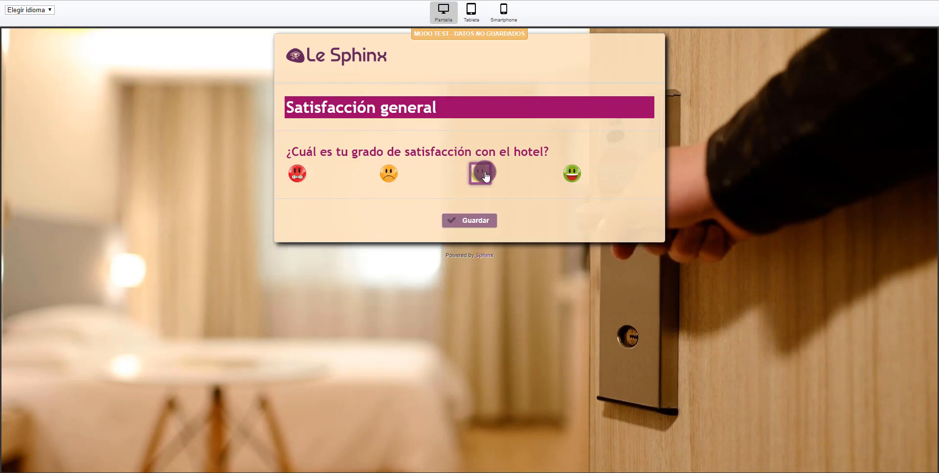
{"action": "key", "text": "ctrl+w"}
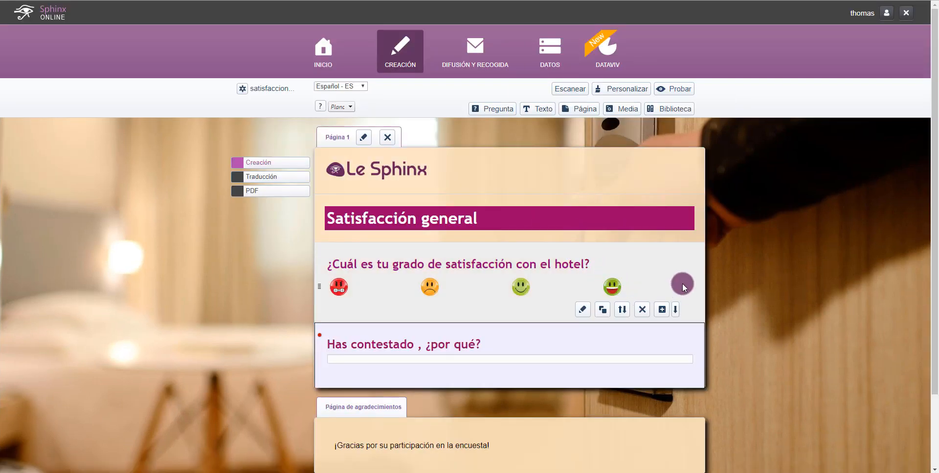
Add a new page titled "Habitación" to the survey.
{"action": "left_click", "coordinate": [579, 109]}
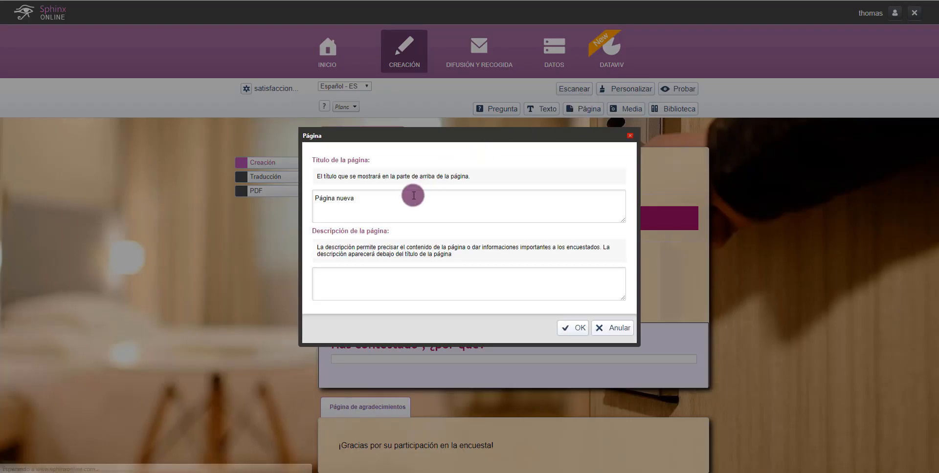
{"action": "type", "text": "Habitación"}
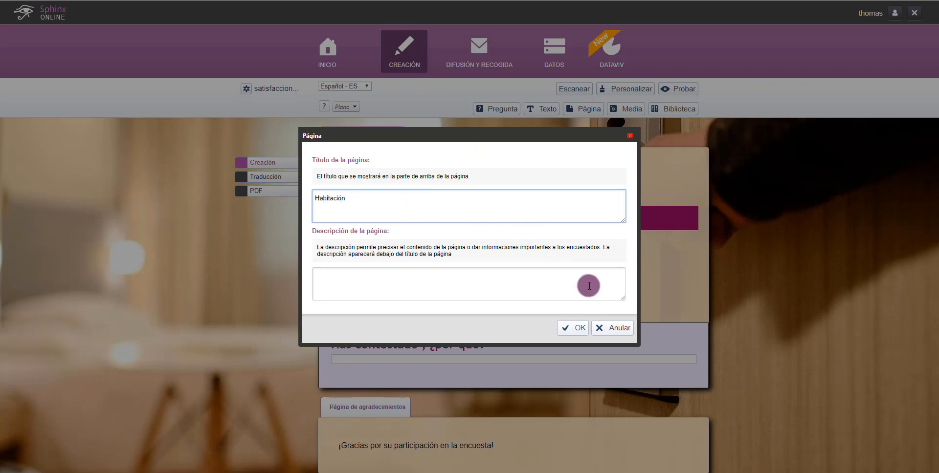
{"action": "left_click", "coordinate": [573, 328]}
Create a Valoración con estrellas question reading "¿Cuál es tu grado de satisfacción con la habitación?" on the Habitación page, presented with medium stars.
{"action": "scroll", "coordinate": [518, 313], "scroll_direction": "down", "scroll_amount": 3}
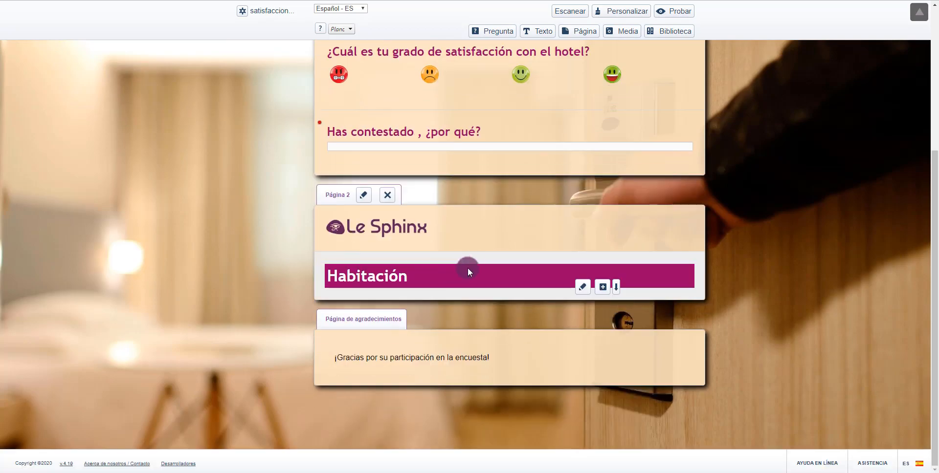
{"action": "left_click", "coordinate": [494, 30]}
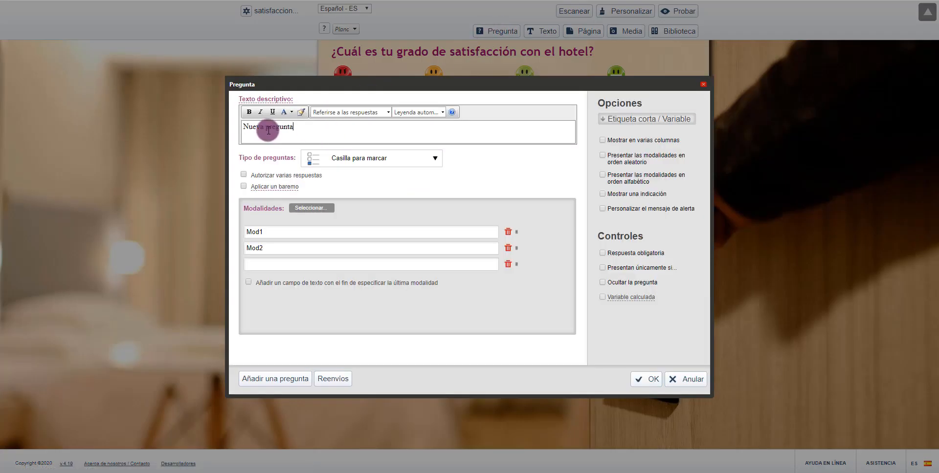
{"action": "type", "text": "¿Cuál es tu grado de satisfacci"}
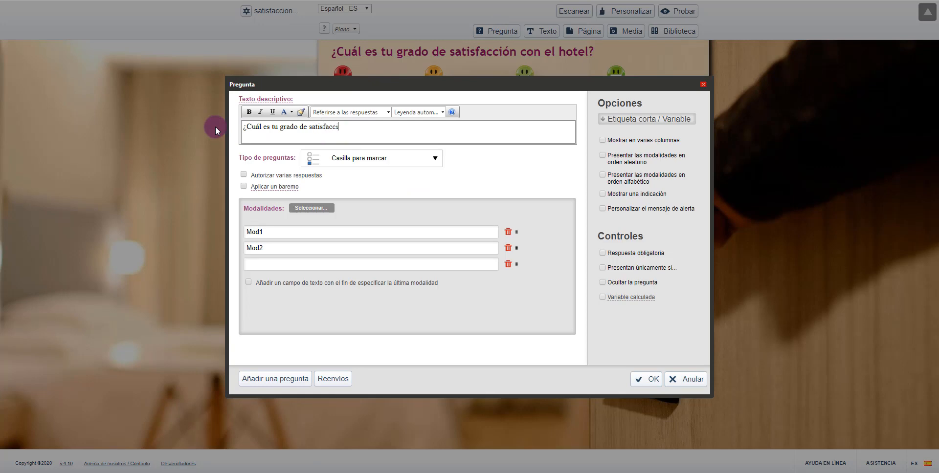
{"action": "type", "text": "ón con la habitación?"}
{"action": "left_click", "coordinate": [360, 156]}
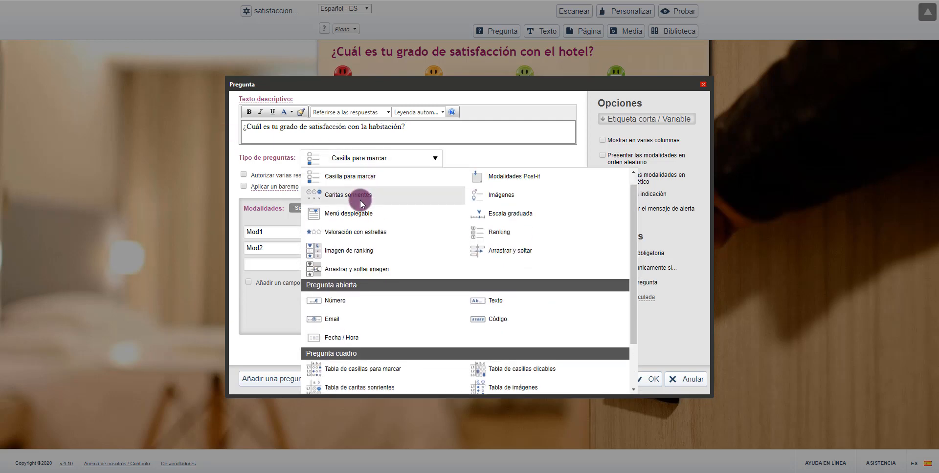
{"action": "left_click", "coordinate": [369, 230]}
{"action": "left_click", "coordinate": [364, 177]}
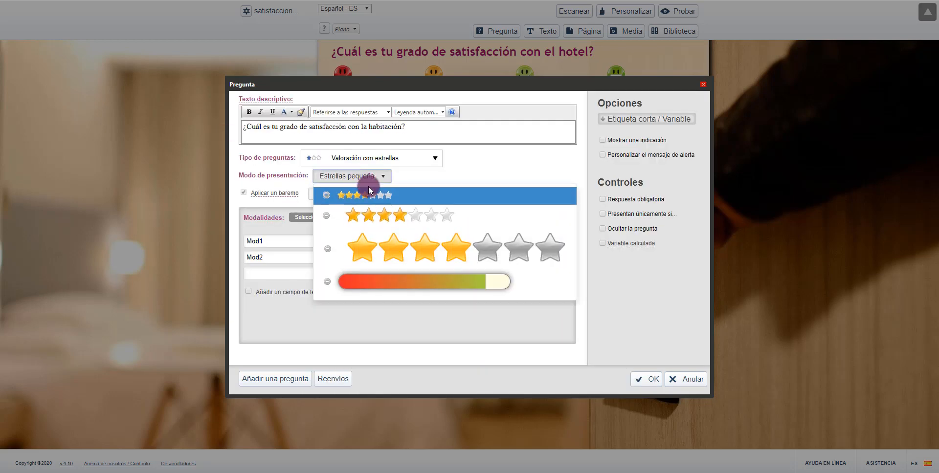
{"action": "left_click", "coordinate": [397, 214]}
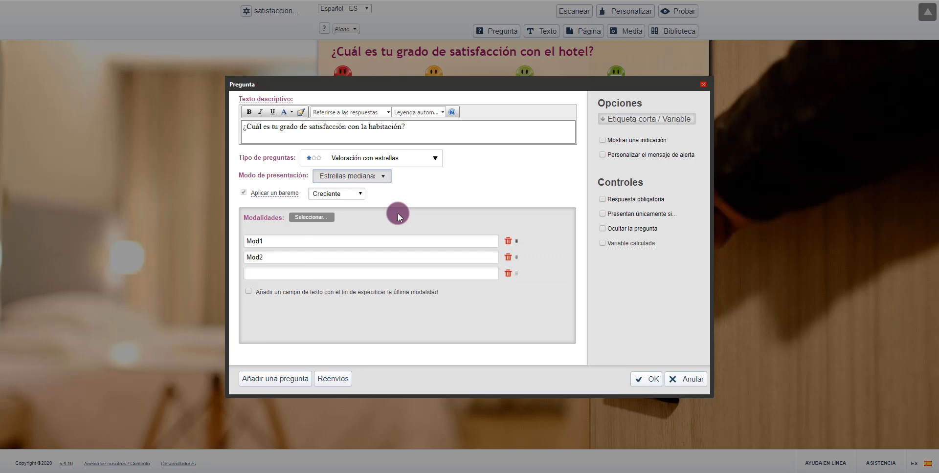
Apply the predefined five-level scale from Muy Satisfecho to Muy Insatisfecho to the room satisfaction question and save it.
{"action": "left_click", "coordinate": [310, 218]}
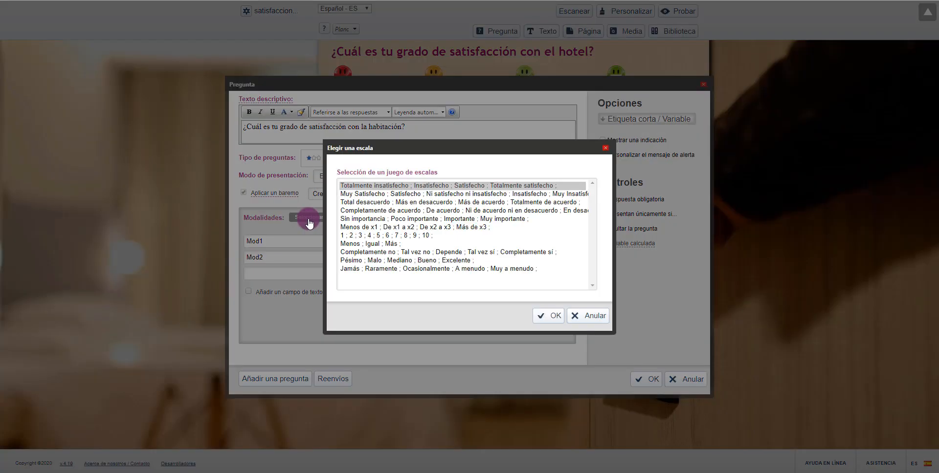
{"action": "left_click", "coordinate": [381, 194]}
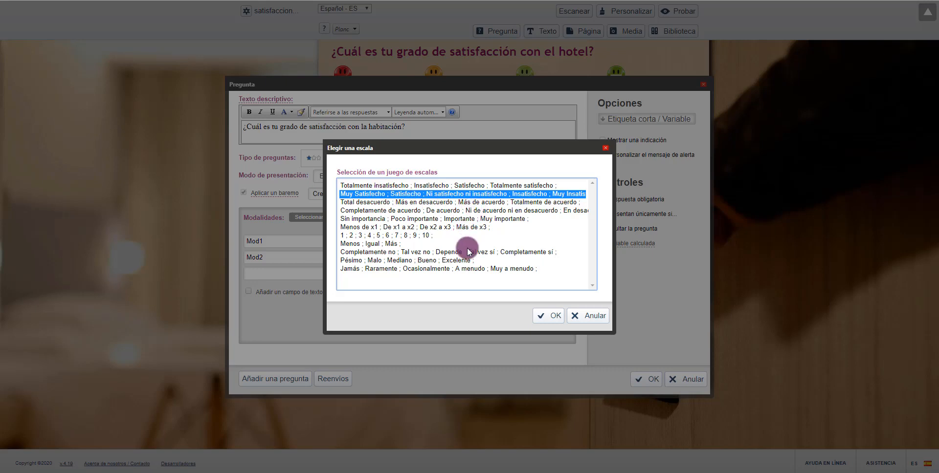
{"action": "left_click", "coordinate": [547, 315]}
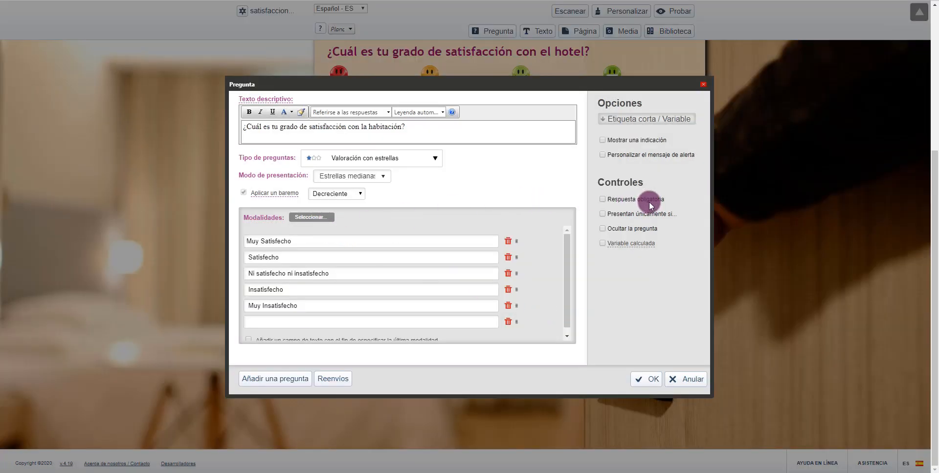
{"action": "left_click", "coordinate": [645, 381]}
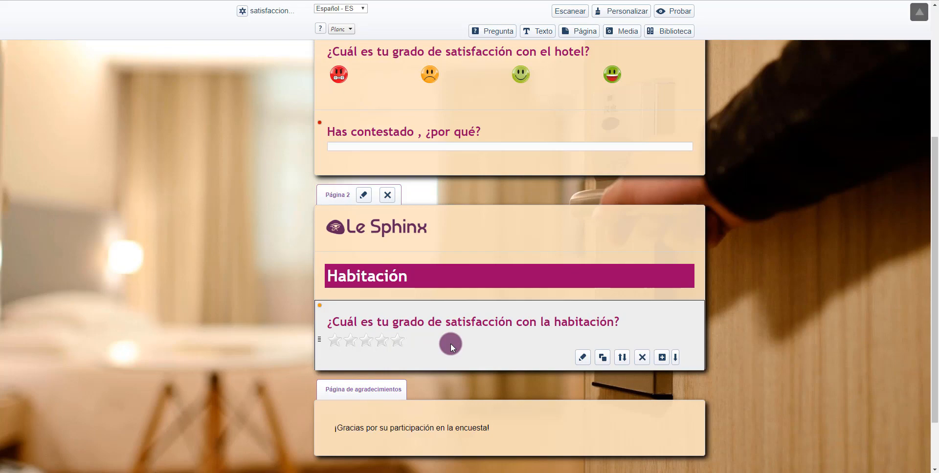
Create a new question reading "Valora lo siguiente" of the type Tabla de escala graduada.
{"action": "left_click", "coordinate": [493, 32]}
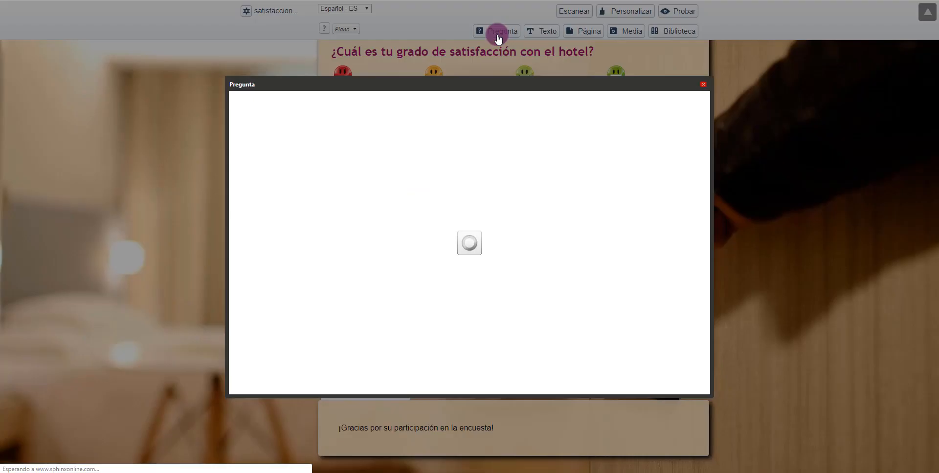
{"action": "left_click_drag", "start_coordinate": [294, 127], "coordinate": [224, 130]}
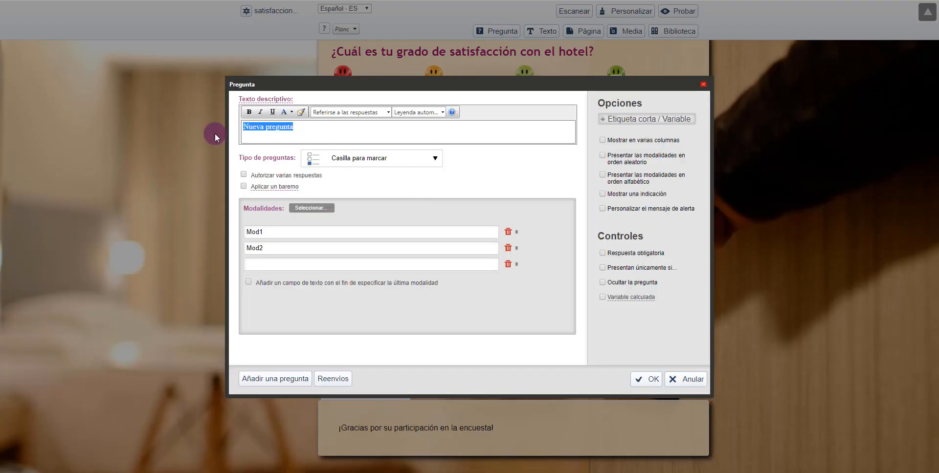
{"action": "type", "text": "Vlora"}
{"action": "key", "text": "BackSpace"}
{"action": "key", "text": "BackSpace"}
{"action": "key", "text": "BackSpace"}
{"action": "key", "text": "BackSpace"}
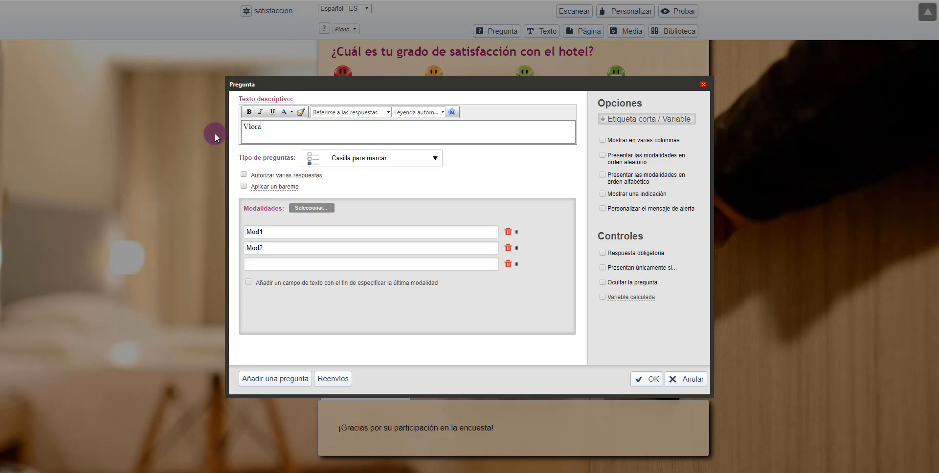
{"action": "key", "text": "BackSpace"}
{"action": "type", "text": "alora lo siguiente"}
{"action": "left_click", "coordinate": [430, 162]}
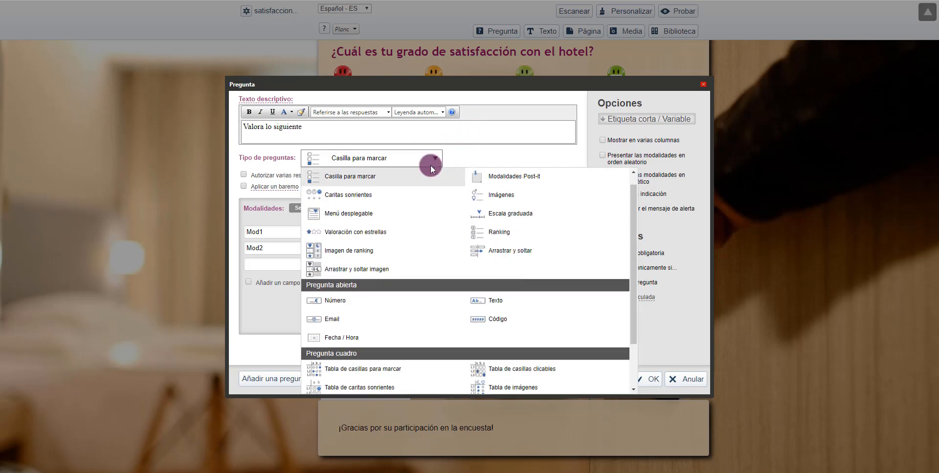
{"action": "scroll", "coordinate": [542, 302], "scroll_direction": "down", "scroll_amount": 1}
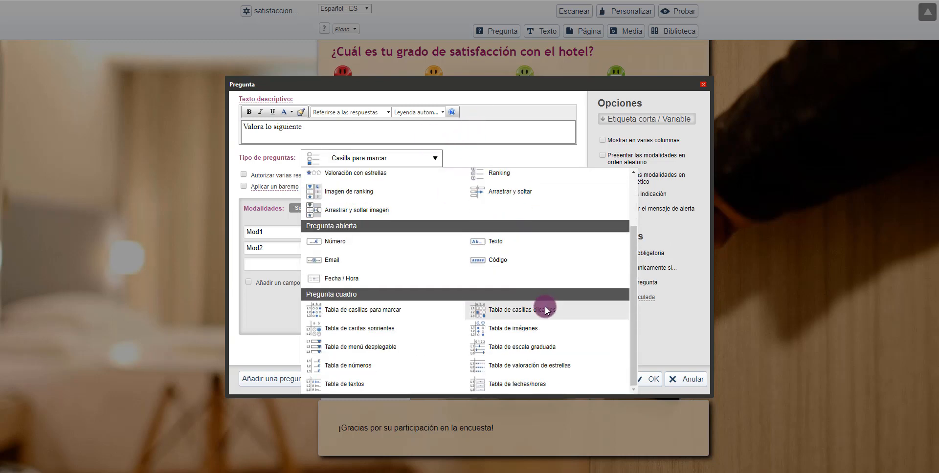
{"action": "left_click", "coordinate": [542, 349]}
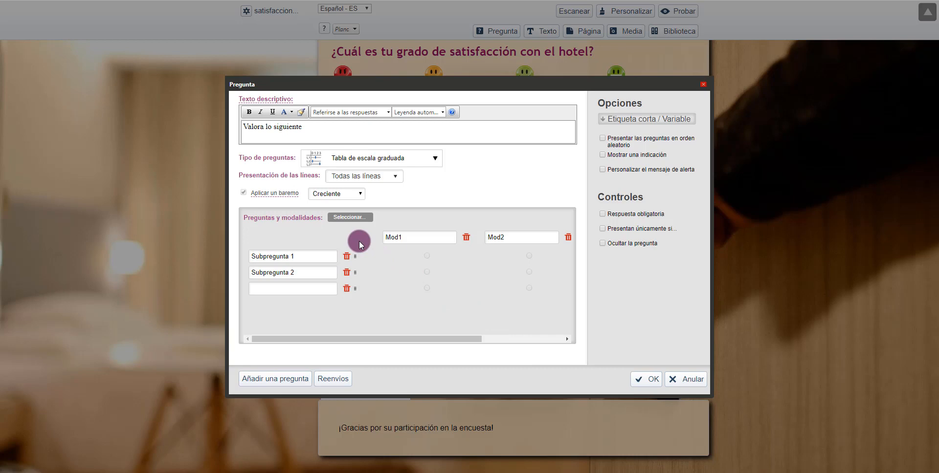
Apply the predefined Muy Satisfecho to Muy Insatisfecho scale to the columns of the table question.
{"action": "left_click", "coordinate": [350, 217]}
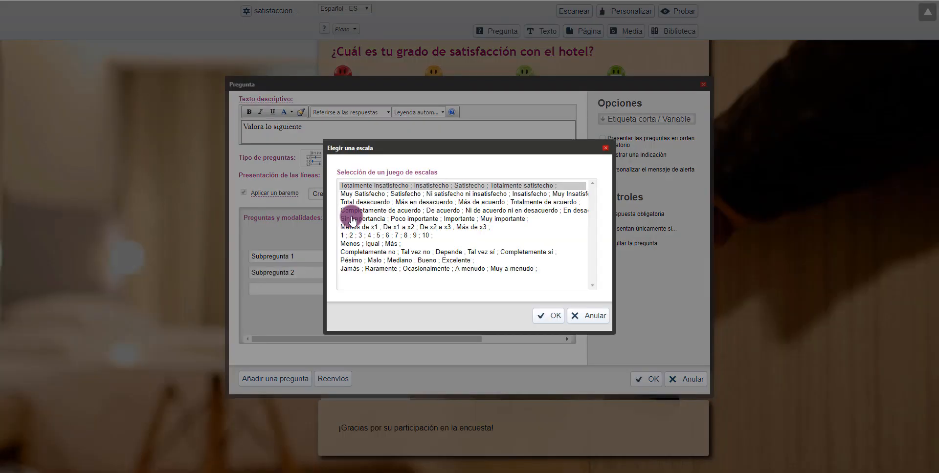
{"action": "left_click", "coordinate": [357, 194]}
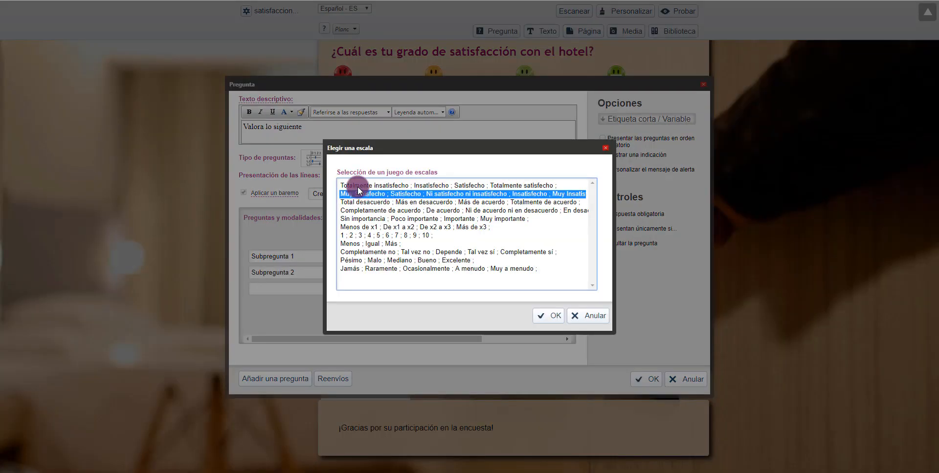
{"action": "left_click", "coordinate": [549, 315]}
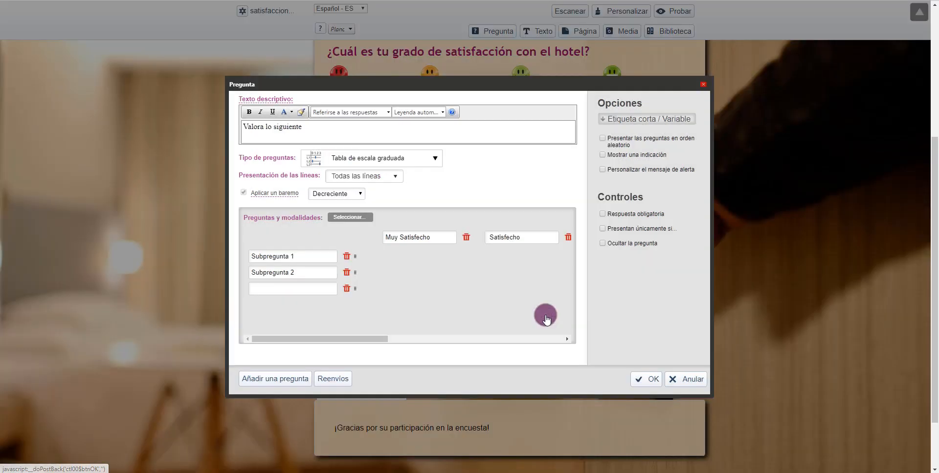
Enter the table's subquestions as Limpieza, Orden, Comodidad, Luminosidad and Ruido.
{"action": "left_click", "coordinate": [259, 253]}
{"action": "key", "text": "ctrl+a"}
{"action": "key", "text": "BackSpace"}
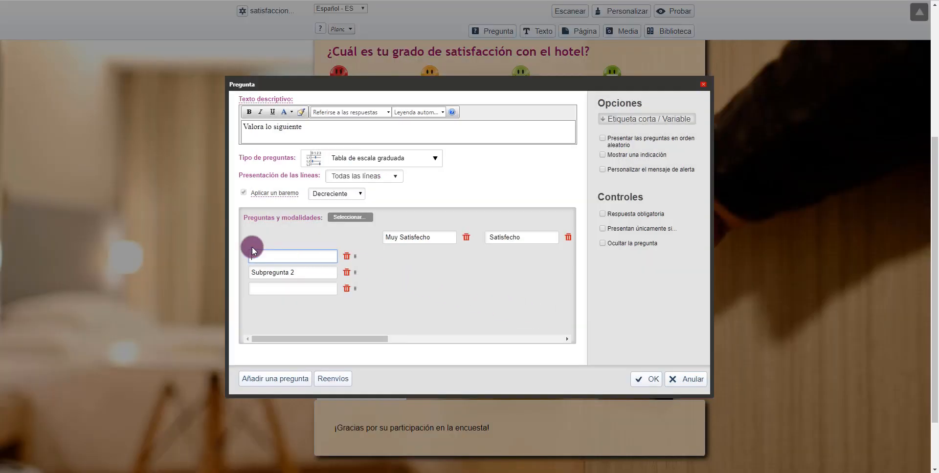
{"action": "type", "text": "Limpieza"}
{"action": "key", "text": "Tab"}
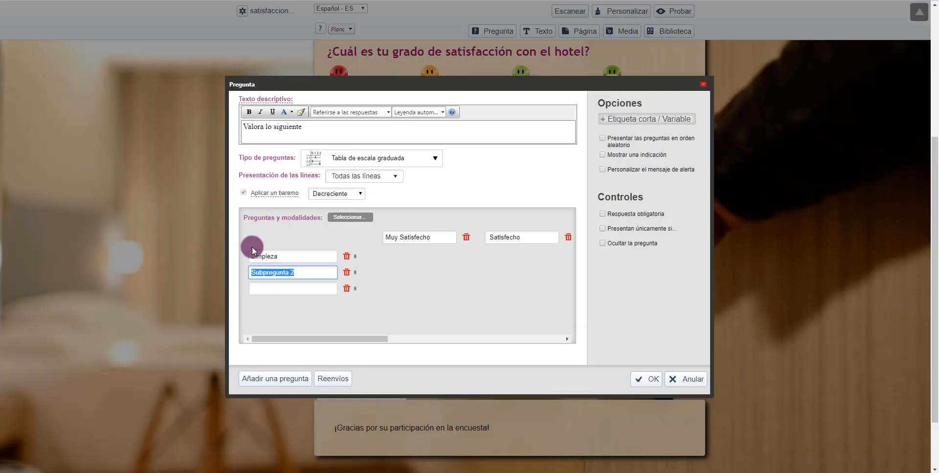
{"action": "type", "text": "Orden"}
{"action": "key", "text": "Tab"}
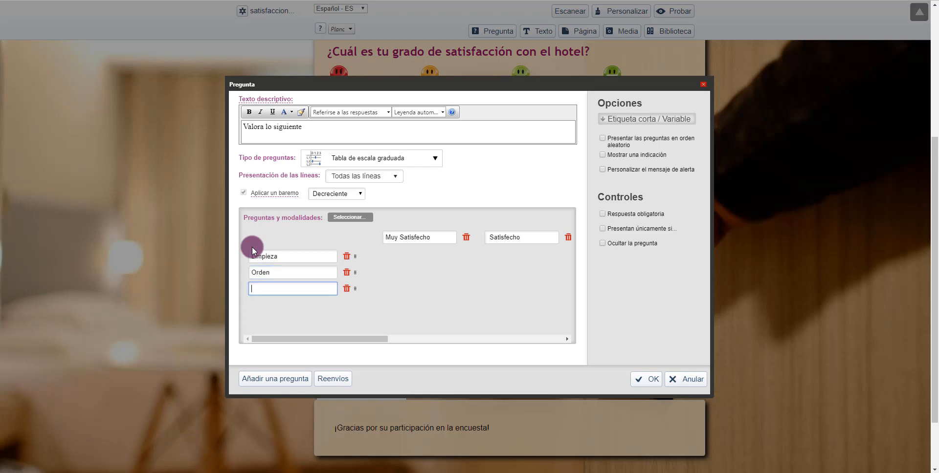
{"action": "type", "text": "Comodidad"}
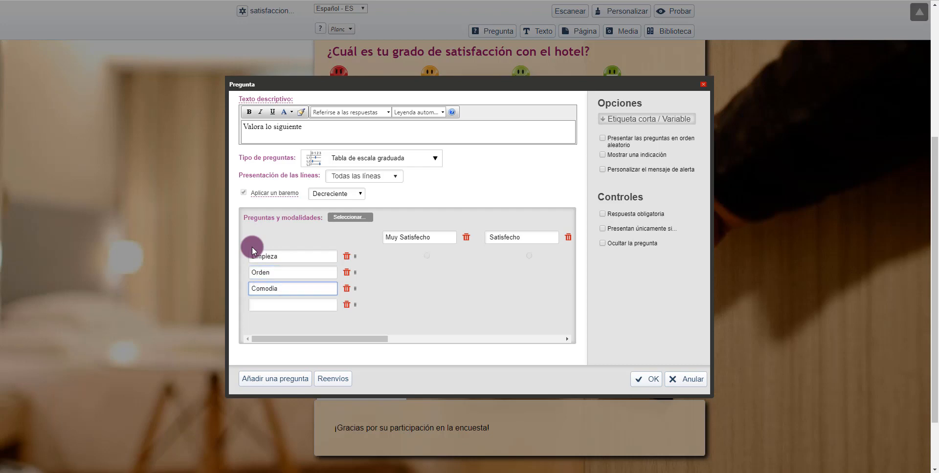
{"action": "key", "text": "Tab"}
{"action": "type", "text": "Luminosidad"}
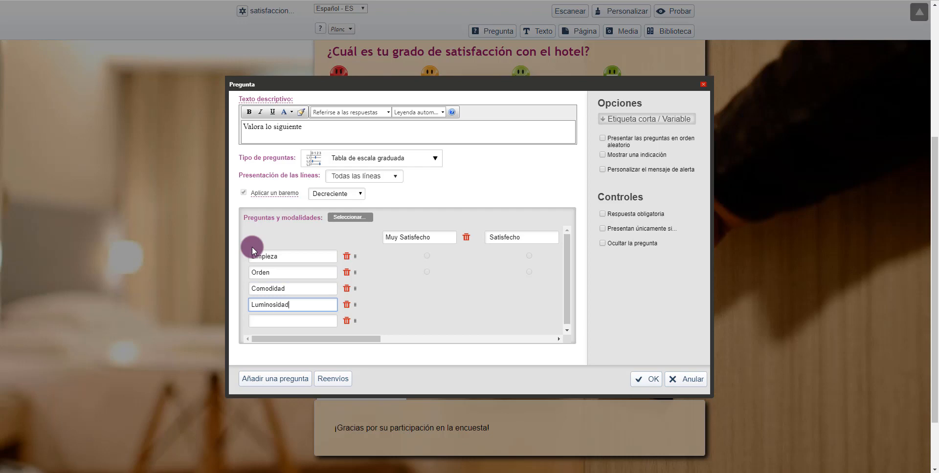
{"action": "key", "text": "Tab"}
{"action": "type", "text": "Ruido"}
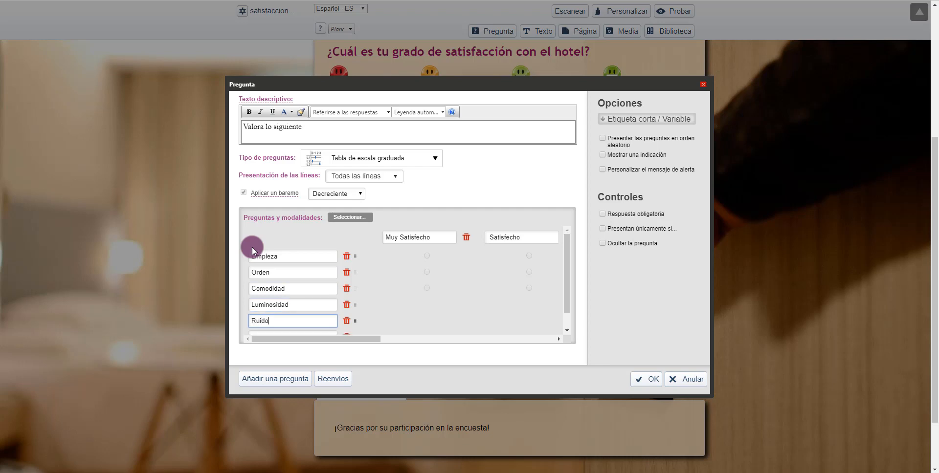
Set the table's row presentation to Línea por línea and save the question.
{"action": "left_click", "coordinate": [382, 176]}
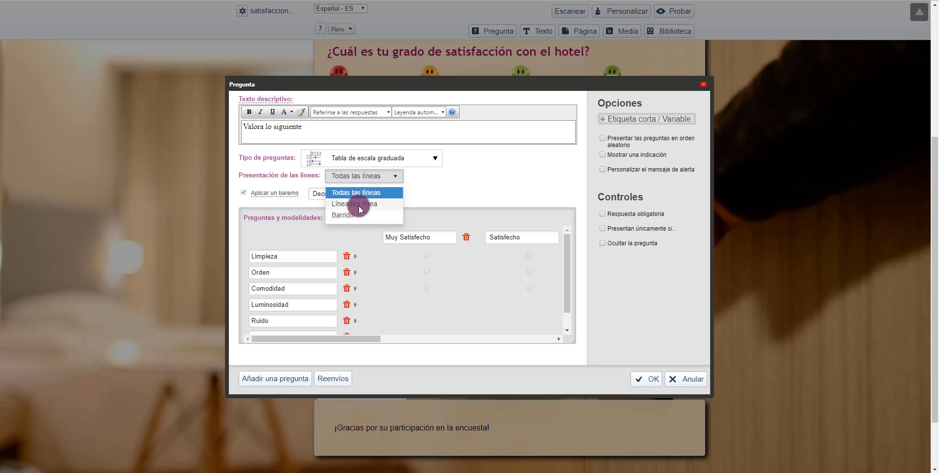
{"action": "left_click", "coordinate": [359, 204]}
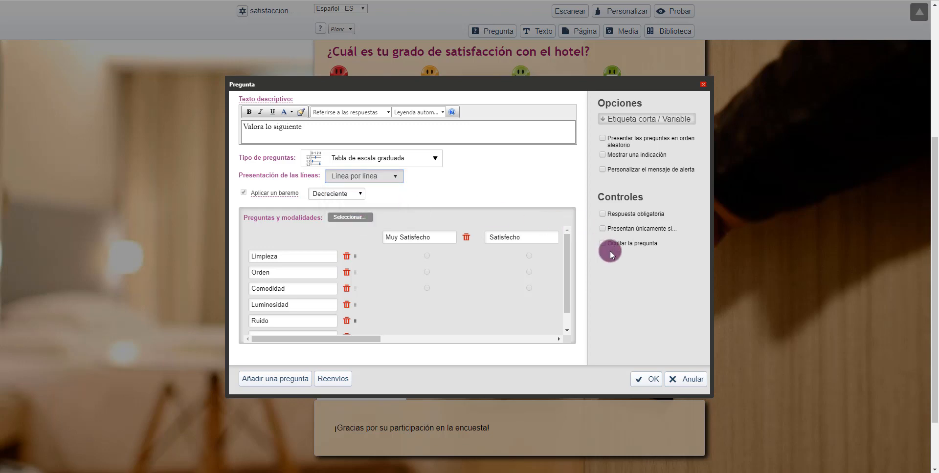
{"action": "left_click", "coordinate": [646, 379]}
Create a Ranking question reading "Valora por orden de importancia" with its presentation mode set to Número.
{"action": "scroll", "coordinate": [479, 340], "scroll_direction": "down", "scroll_amount": 4}
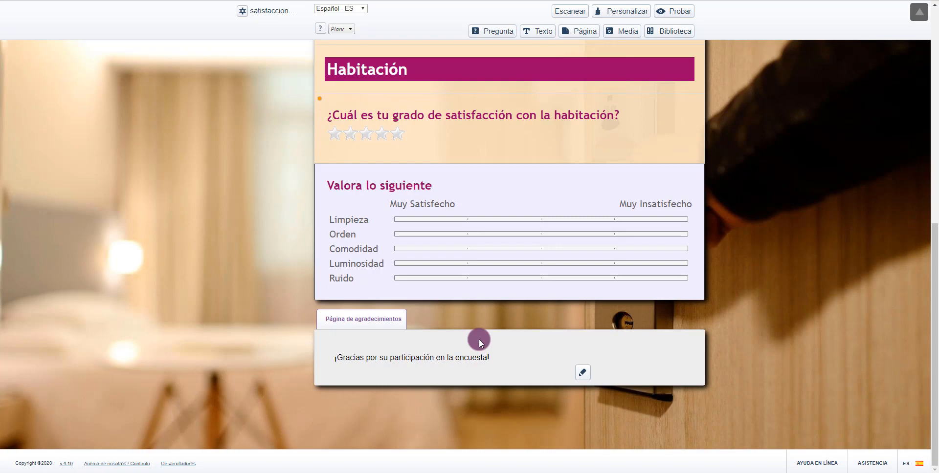
{"action": "left_click", "coordinate": [496, 30]}
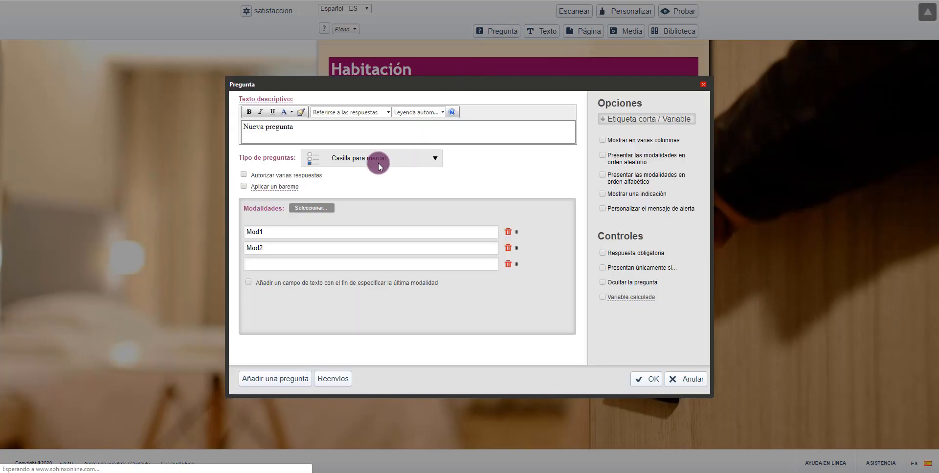
{"action": "left_click_drag", "start_coordinate": [310, 125], "coordinate": [185, 104]}
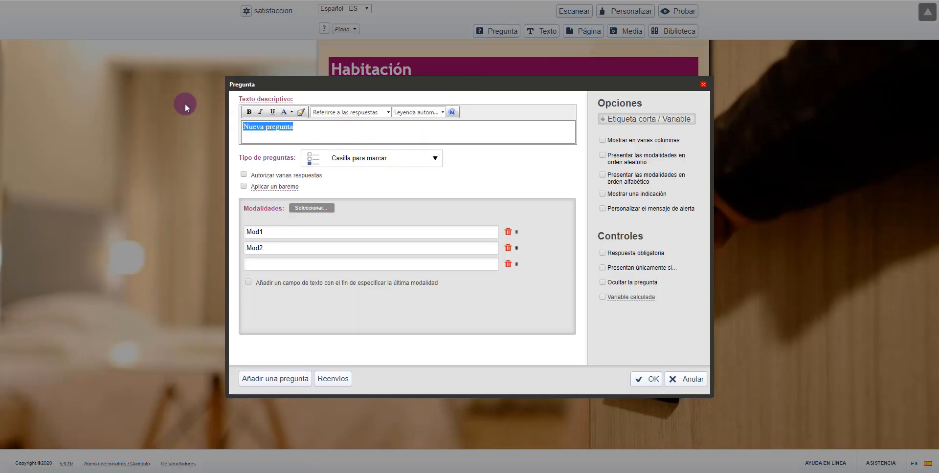
{"action": "type", "text": "Valora por ir"}
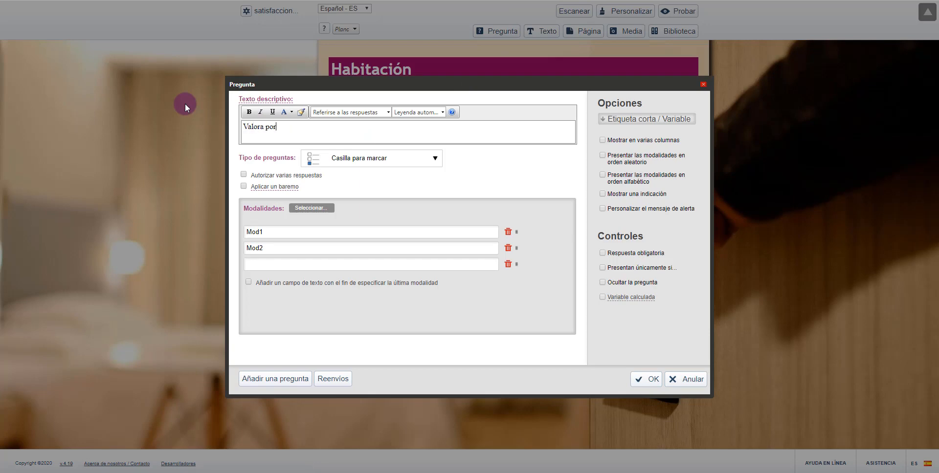
{"action": "key", "text": "BackSpace"}
{"action": "key", "text": "BackSpace"}
{"action": "type", "text": "orden de ip"}
{"action": "key", "text": "BackSpace"}
{"action": "type", "text": "mportancia"}
{"action": "left_click", "coordinate": [363, 155]}
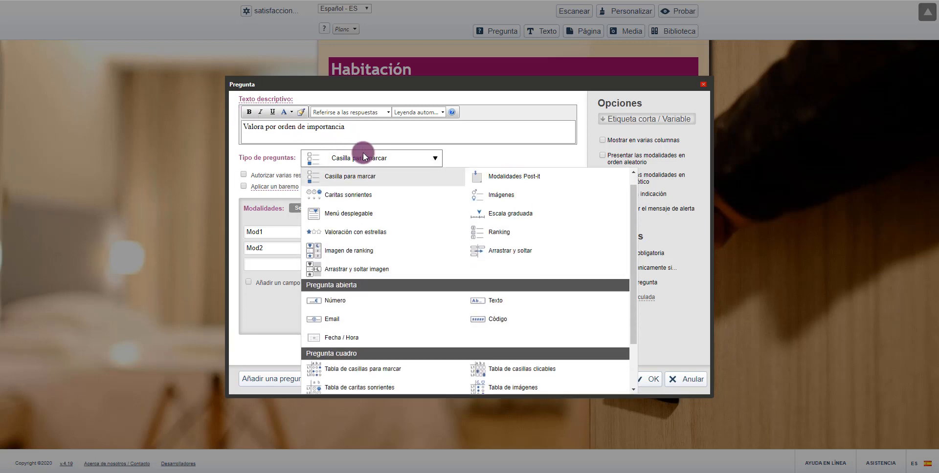
{"action": "left_click", "coordinate": [498, 233]}
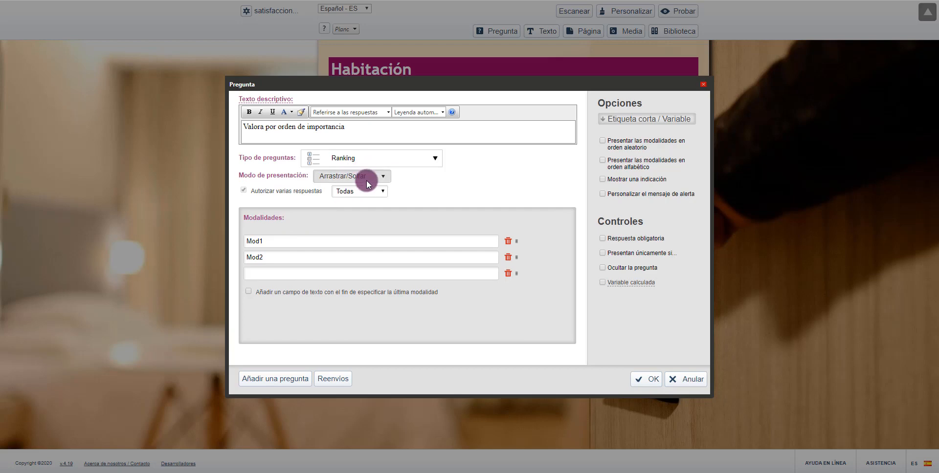
{"action": "left_click", "coordinate": [368, 184]}
{"action": "left_click", "coordinate": [349, 201]}
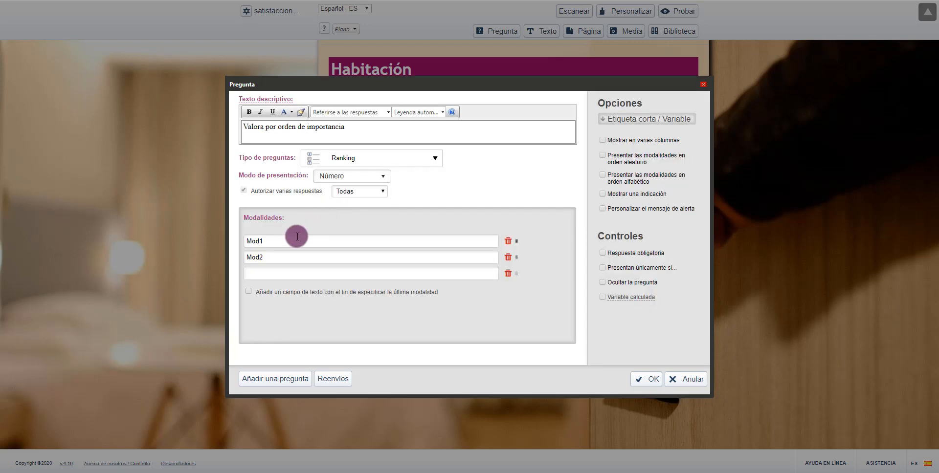
Enter the ranking options Limpieza, Orden, Ruido, Luminosidad, Comodidad and Otro, and add a text field for specifying the last one.
{"action": "left_click", "coordinate": [298, 236]}
{"action": "type", "text": "Limpie"}
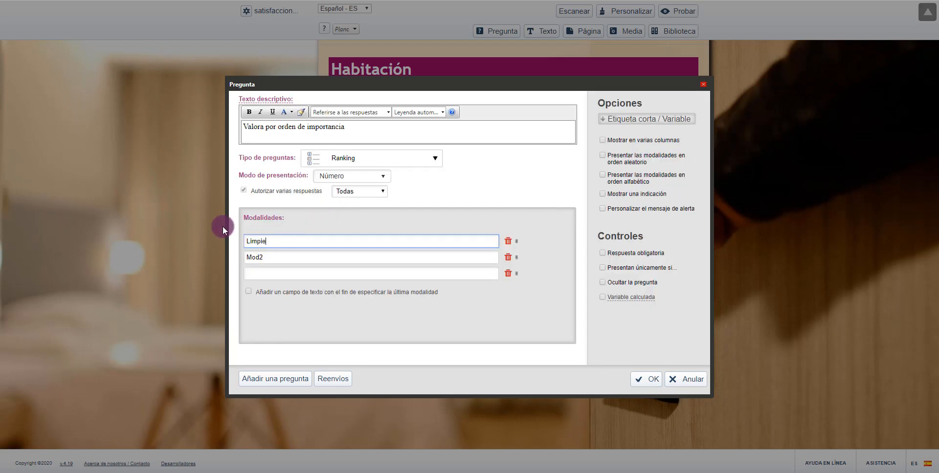
{"action": "type", "text": "za"}
{"action": "key", "text": "Tab"}
{"action": "type", "text": "Orden"}
{"action": "key", "text": "Tab"}
{"action": "type", "text": "Ruido"}
{"action": "key", "text": "Tab"}
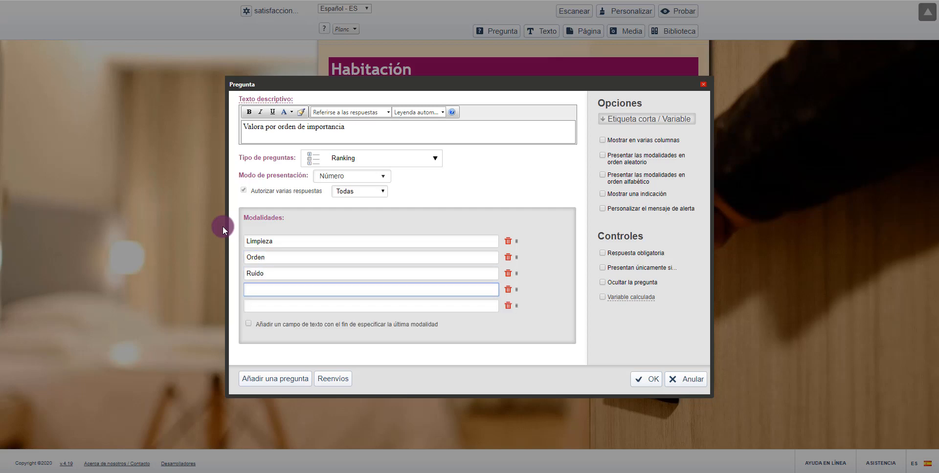
{"action": "type", "text": "Luminosidad"}
{"action": "key", "text": "Tab"}
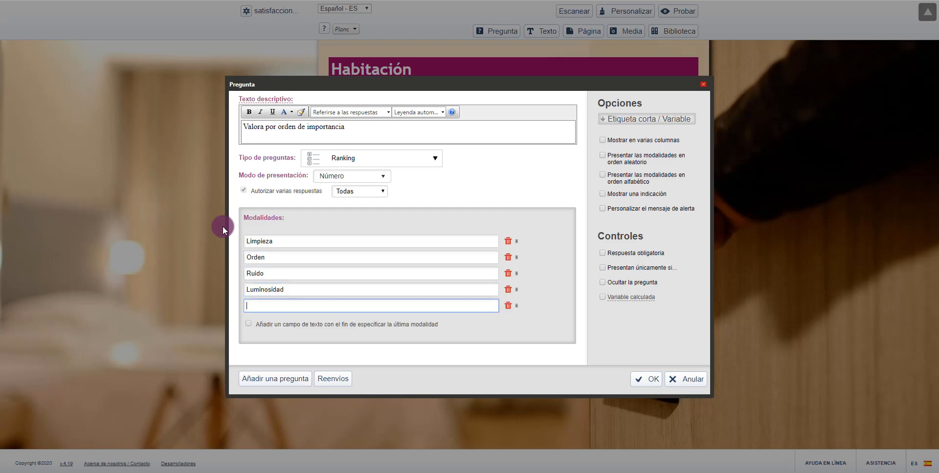
{"action": "type", "text": "Comodi"}
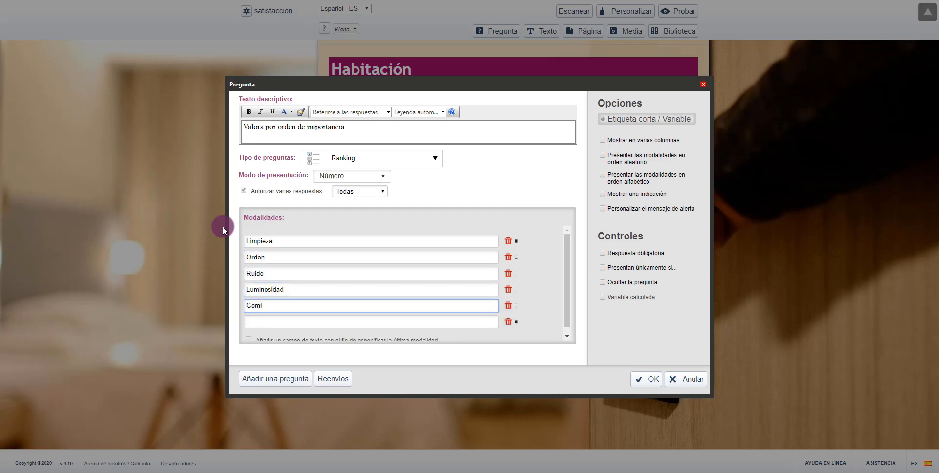
{"action": "type", "text": "dad"}
{"action": "key", "text": "Tab"}
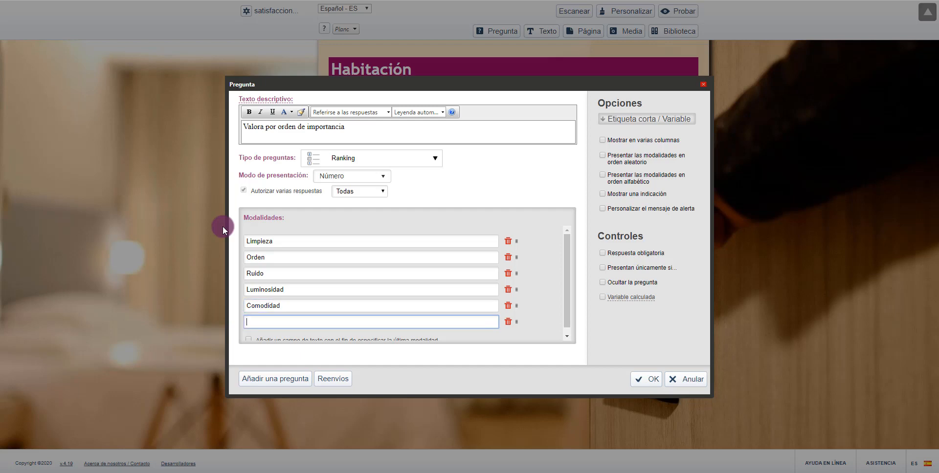
{"action": "type", "text": "Otro"}
{"action": "scroll", "coordinate": [366, 256], "scroll_direction": "down", "scroll_amount": 2}
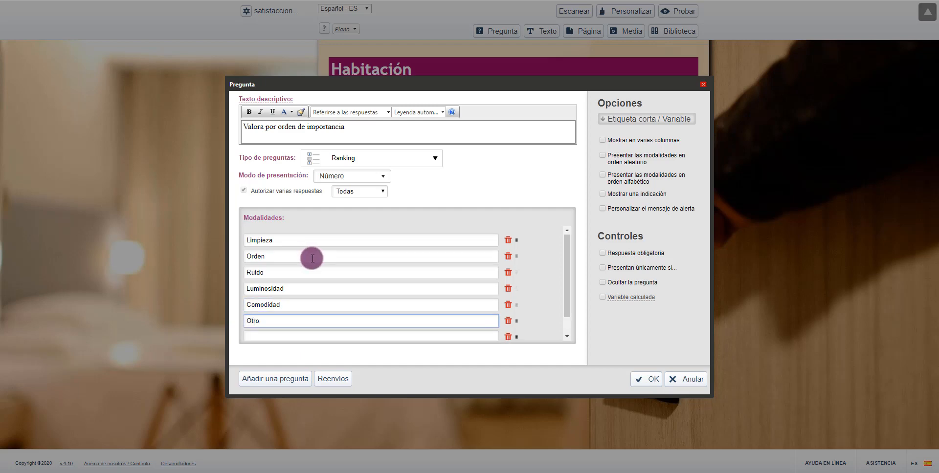
{"action": "left_click", "coordinate": [268, 337]}
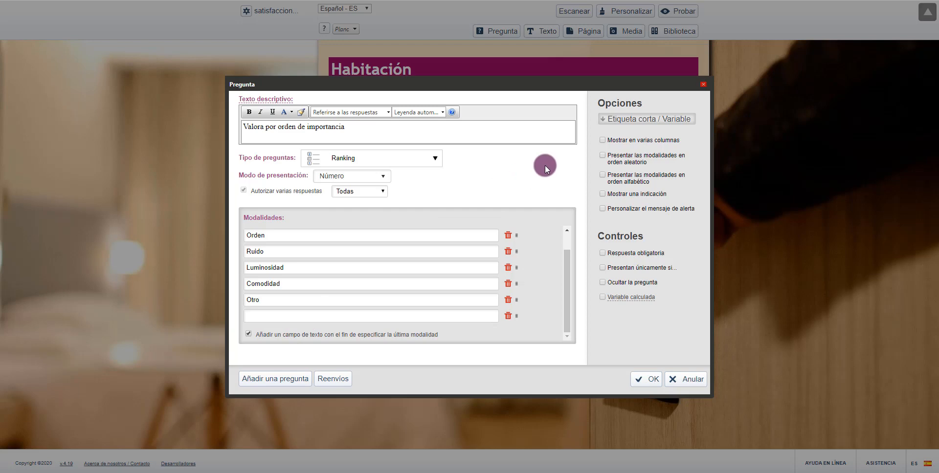
Name the ranking question's variable importancia_habitacion and save the question.
{"action": "left_click", "coordinate": [618, 119]}
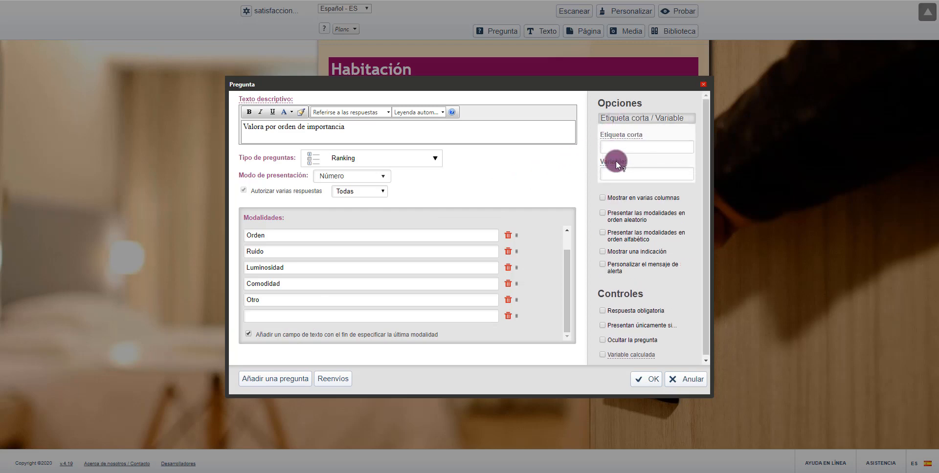
{"action": "left_click", "coordinate": [620, 172]}
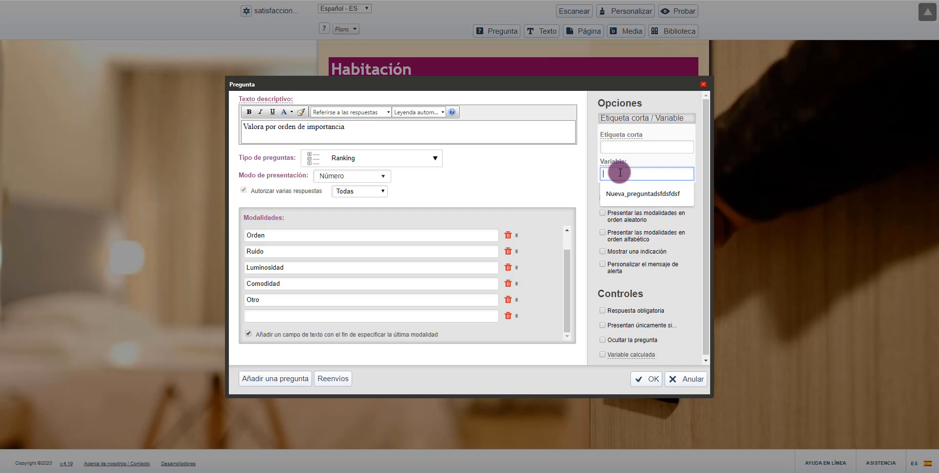
{"action": "type", "text": "importancia_"}
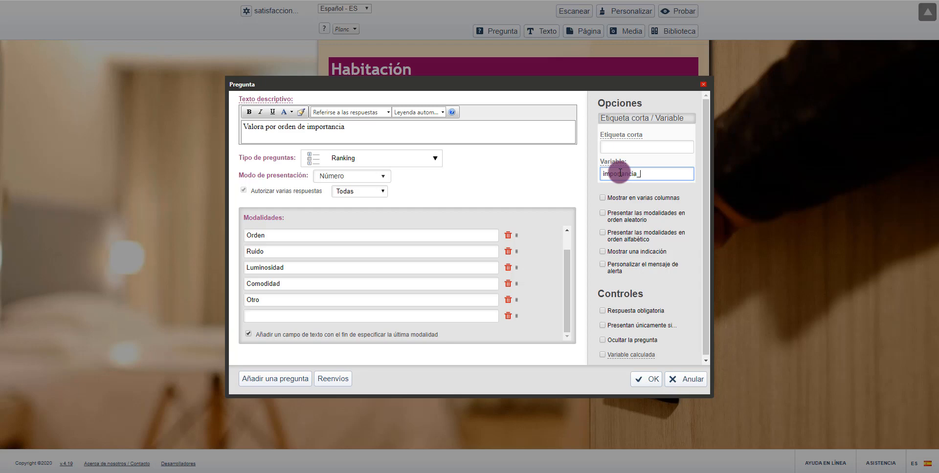
{"action": "type", "text": "habitacion"}
{"action": "left_click", "coordinate": [653, 381]}
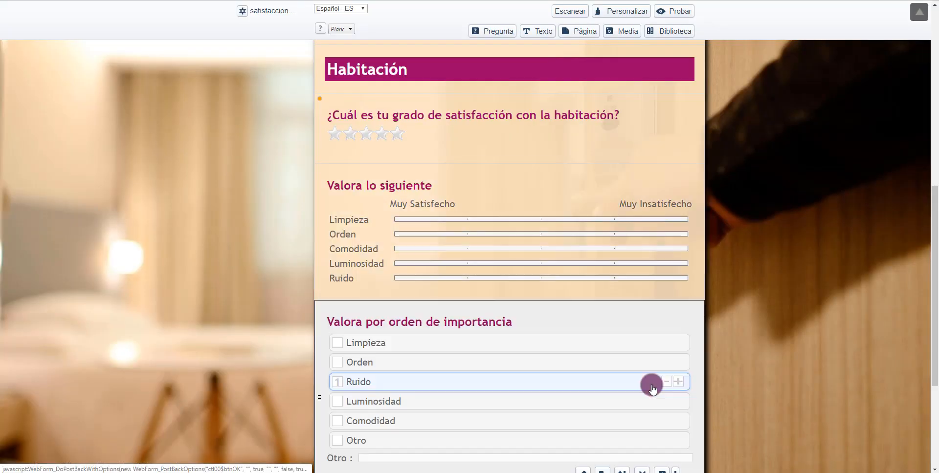
Add a new page titled Servicio at the end of the survey, before the thank-you page.
{"action": "scroll", "coordinate": [486, 320], "scroll_direction": "down", "scroll_amount": 4}
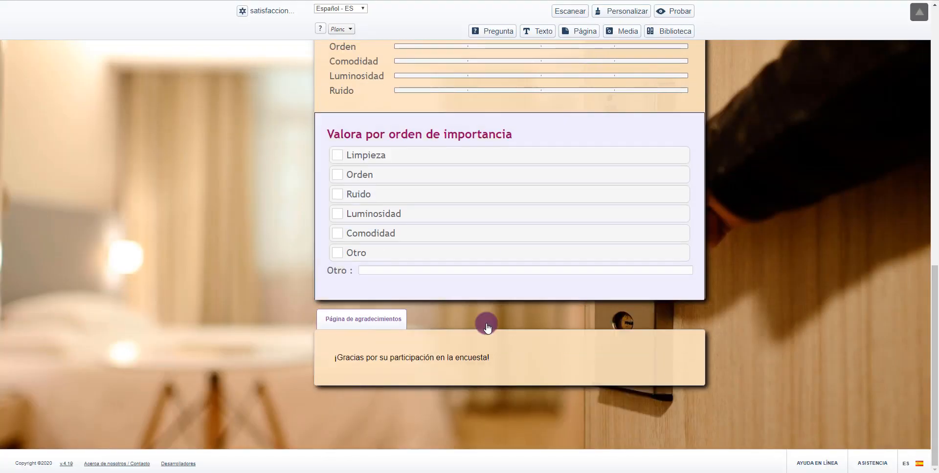
{"action": "left_click", "coordinate": [579, 31]}
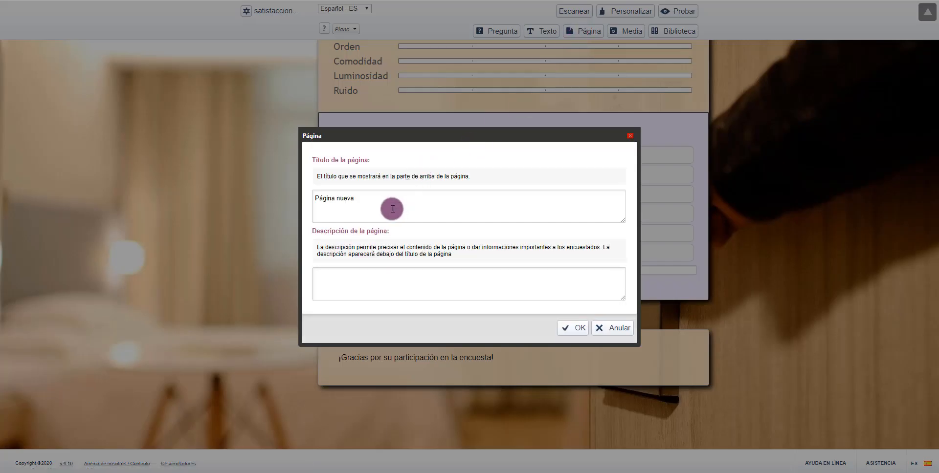
{"action": "type", "text": "Servico"}
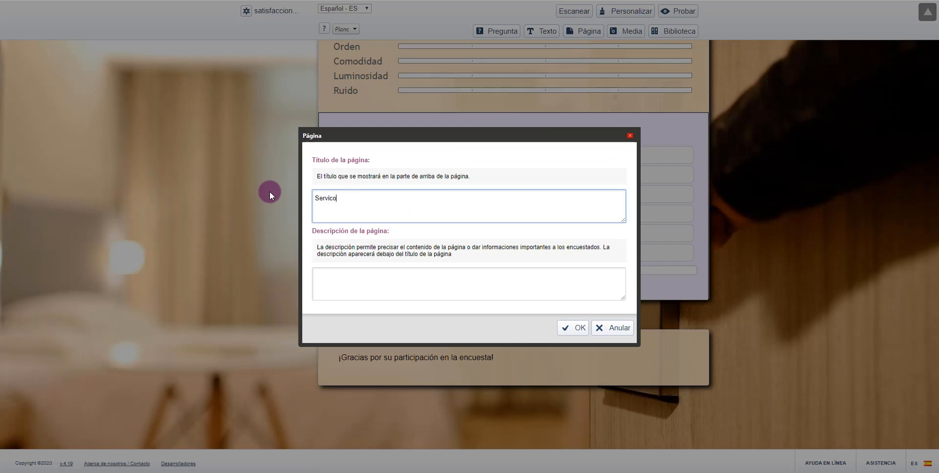
{"action": "key", "text": "BackSpace"}
{"action": "type", "text": "io"}
{"action": "left_click", "coordinate": [571, 327]}
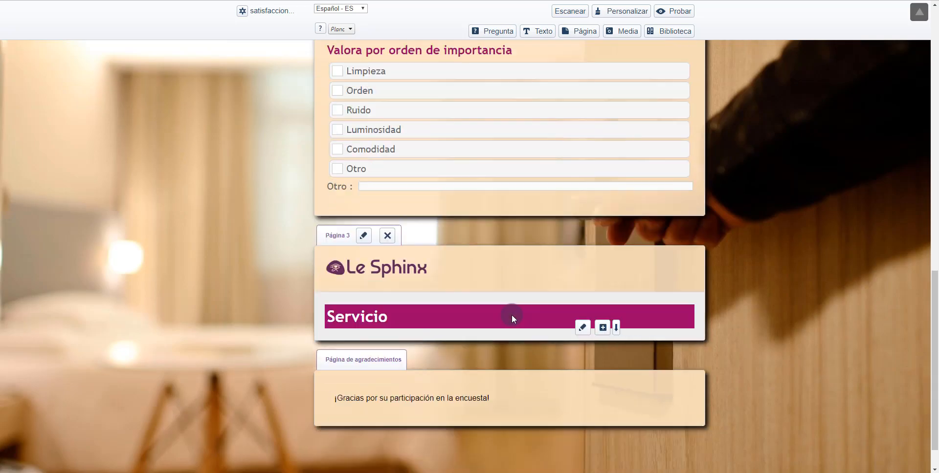
Create a question on the Servicio page reading "Valora lo siguiente:" with the type Tabla de casillas clicables.
{"action": "left_click", "coordinate": [492, 31]}
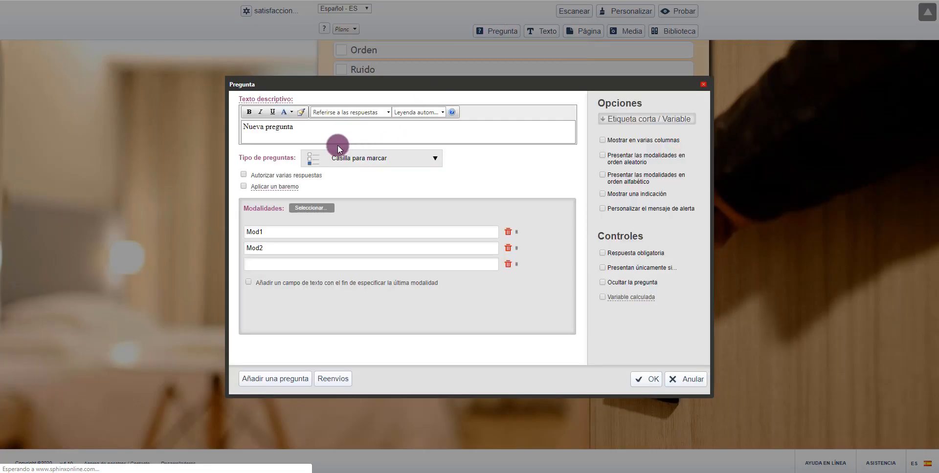
{"action": "left_click_drag", "start_coordinate": [314, 129], "coordinate": [214, 122]}
{"action": "type", "text": "V"}
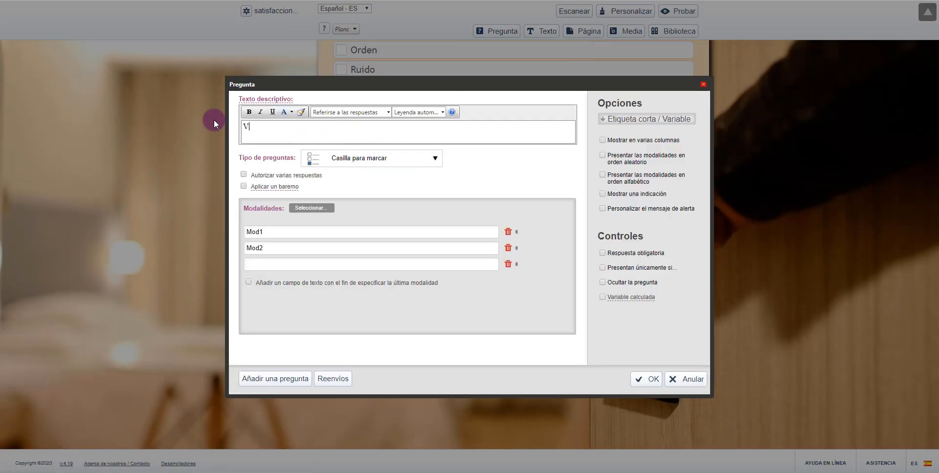
{"action": "type", "text": "alora lo siguiente"}
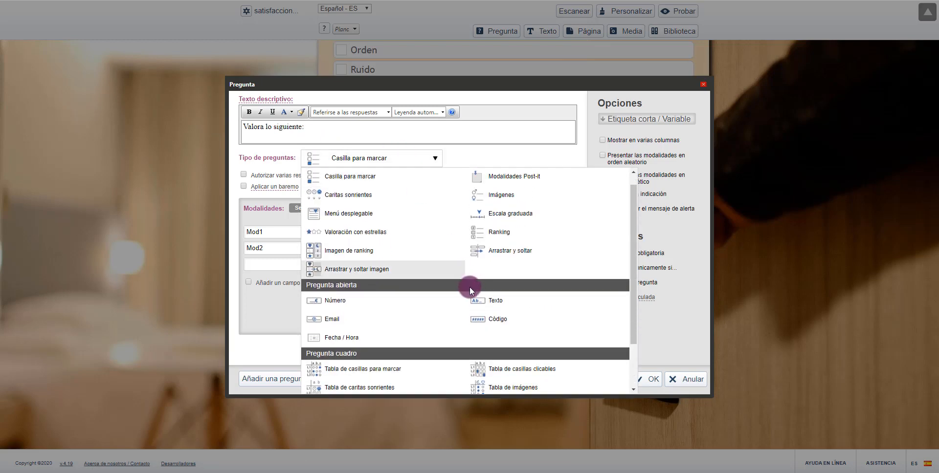
{"action": "scroll", "coordinate": [470, 286], "scroll_direction": "down", "scroll_amount": 2}
{"action": "left_click", "coordinate": [516, 317]}
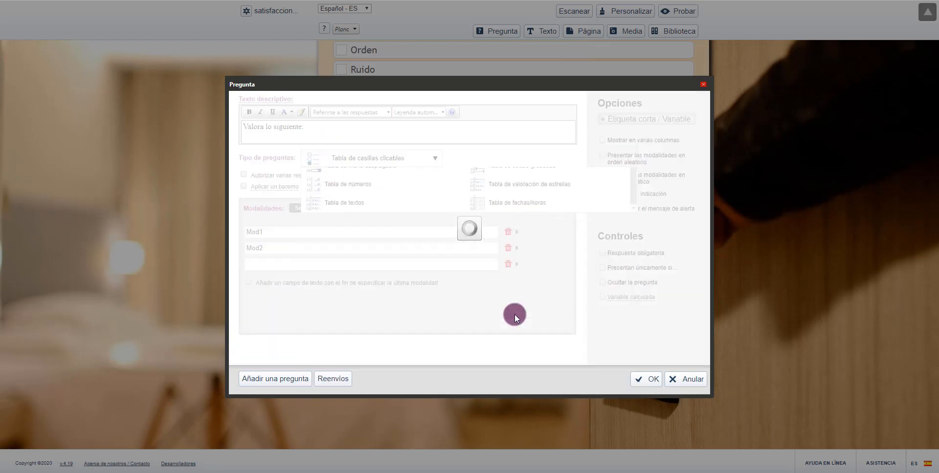
Apply the predefined Pésimo to Excelente scale to the table's columns and rename the Mediano column Regular.
{"action": "left_click", "coordinate": [348, 226]}
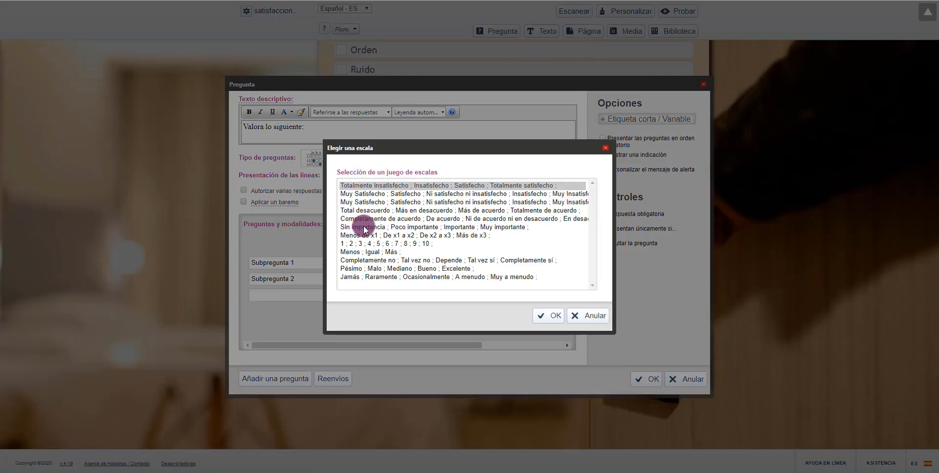
{"action": "left_click", "coordinate": [386, 271]}
{"action": "left_click", "coordinate": [538, 316]}
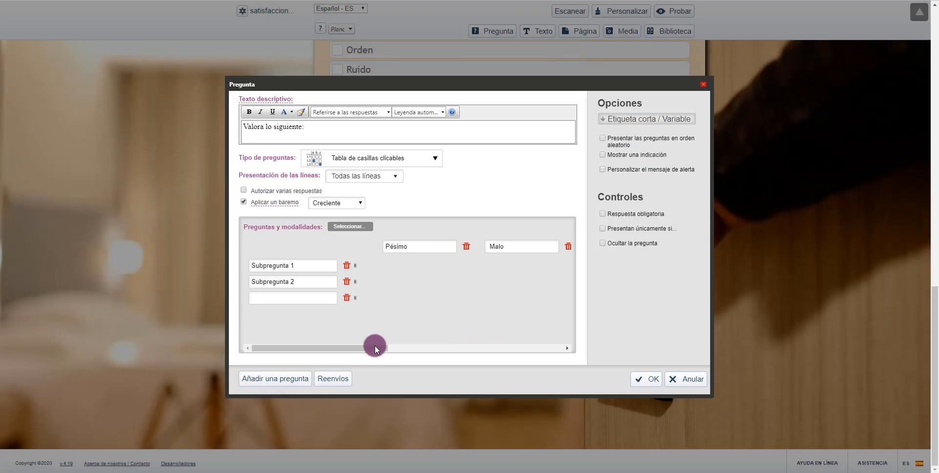
{"action": "left_click_drag", "start_coordinate": [374, 348], "coordinate": [442, 349]}
{"action": "double_click", "coordinate": [447, 245]}
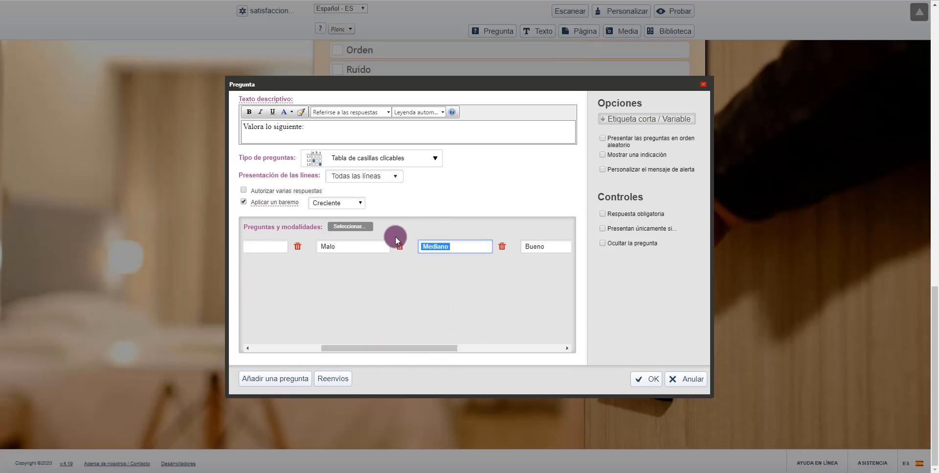
{"action": "type", "text": "Regular"}
Enter the table's subquestions as Trato, Amabilidad, Rapidez en atender and Calidad de la atención.
{"action": "left_click_drag", "start_coordinate": [429, 348], "coordinate": [360, 349]}
{"action": "left_click_drag", "start_coordinate": [300, 265], "coordinate": [209, 264]}
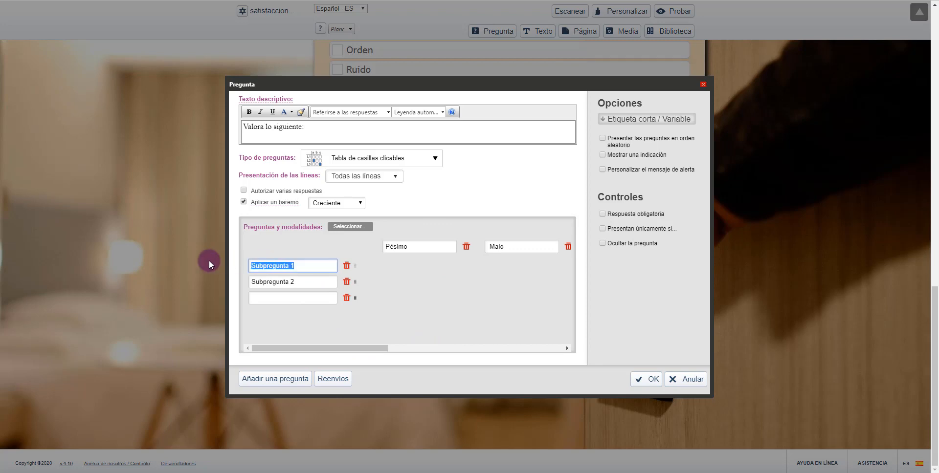
{"action": "type", "text": "Trato"}
{"action": "key", "text": "Tab"}
{"action": "type", "text": "Amab"}
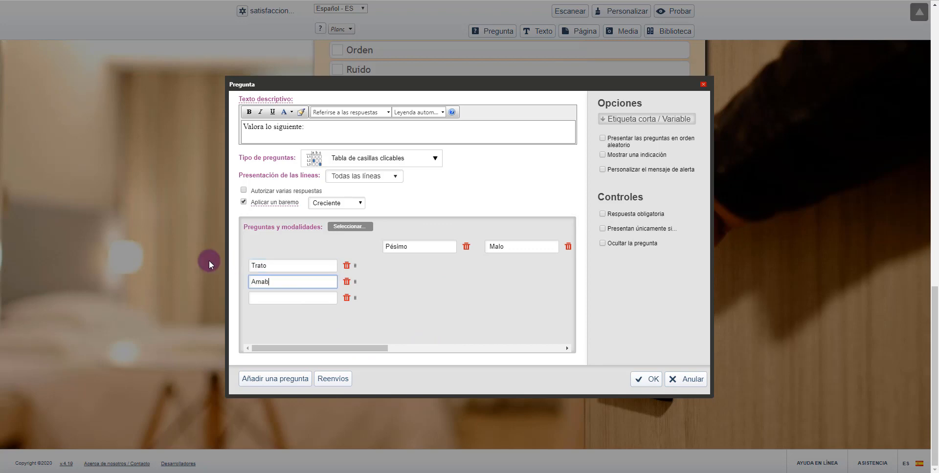
{"action": "type", "text": "ilidad"}
{"action": "key", "text": "Tab"}
{"action": "type", "text": "Rapide"}
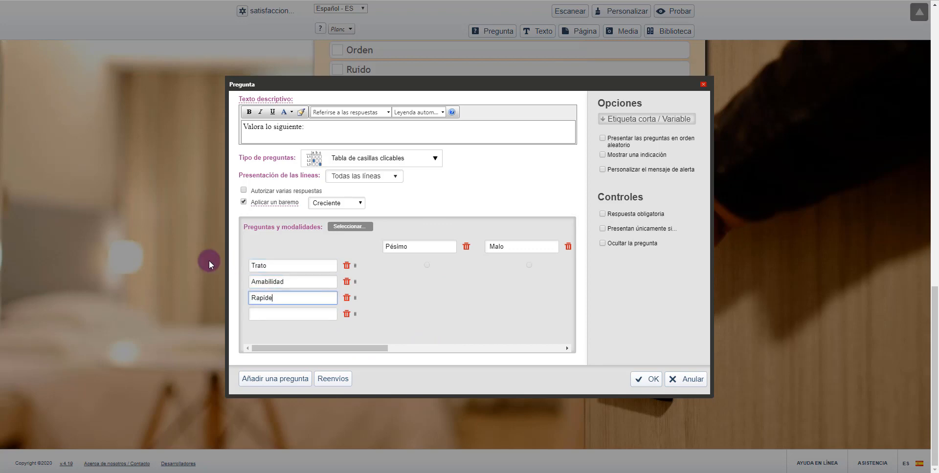
{"action": "type", "text": "z en atender"}
{"action": "key", "text": "Tab"}
{"action": "type", "text": "al"}
{"action": "key", "text": "BackSpace"}
{"action": "key", "text": "BackSpace"}
{"action": "type", "text": "Calidad de la atención"}
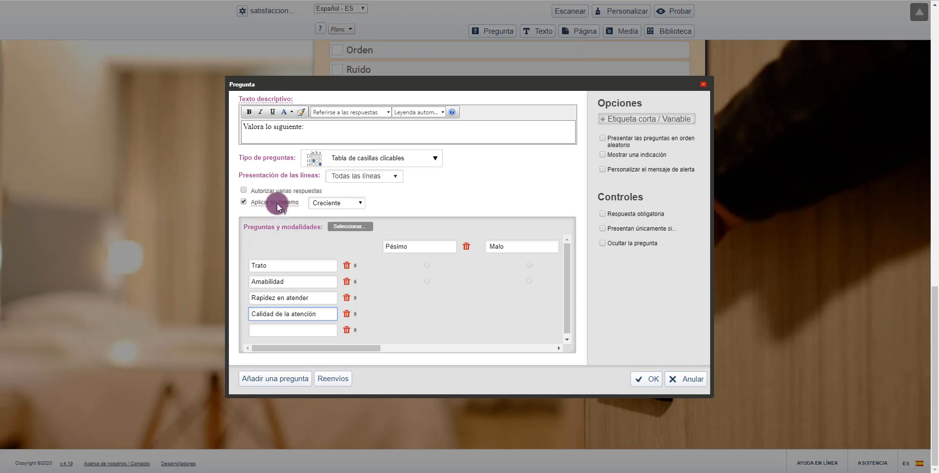
Examine the weights of the Personalizado scoring for the table question and restore the Creciente scoring.
{"action": "mouse_move", "coordinate": [276, 203]}
{"action": "left_click", "coordinate": [347, 204]}
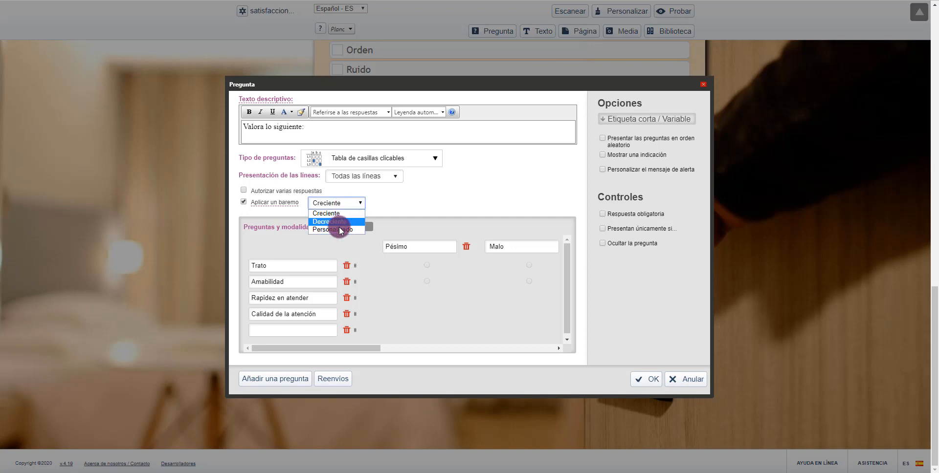
{"action": "left_click", "coordinate": [339, 227]}
{"action": "left_click", "coordinate": [391, 201]}
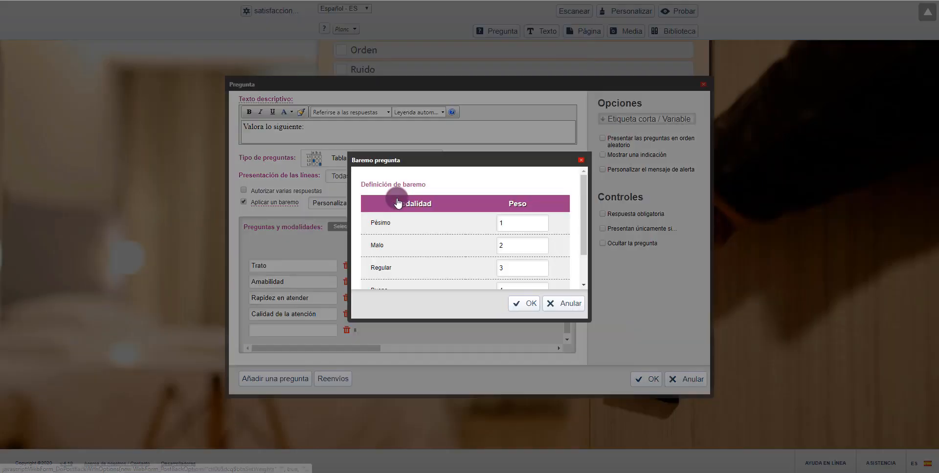
{"action": "scroll", "coordinate": [453, 233], "scroll_direction": "down", "scroll_amount": 2}
{"action": "scroll", "coordinate": [439, 237], "scroll_direction": "up", "scroll_amount": 2}
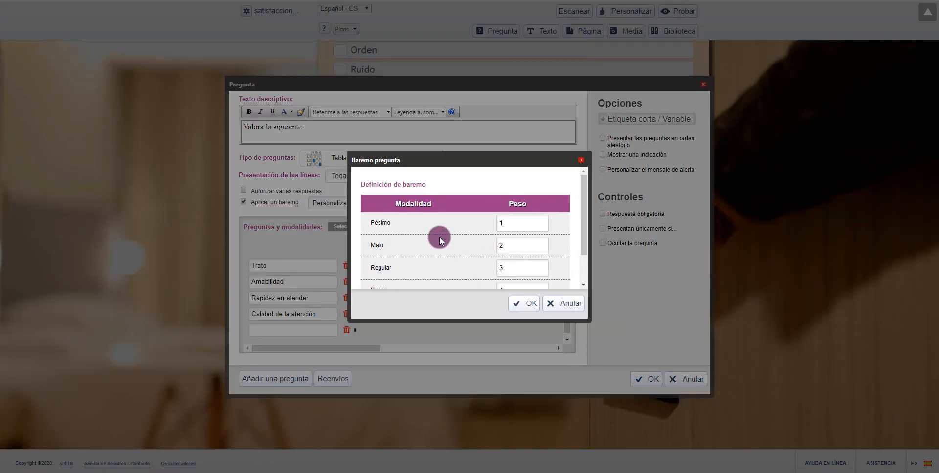
{"action": "scroll", "coordinate": [445, 241], "scroll_direction": "down", "scroll_amount": 2}
{"action": "scroll", "coordinate": [496, 264], "scroll_direction": "up", "scroll_amount": 2}
{"action": "left_click", "coordinate": [581, 160]}
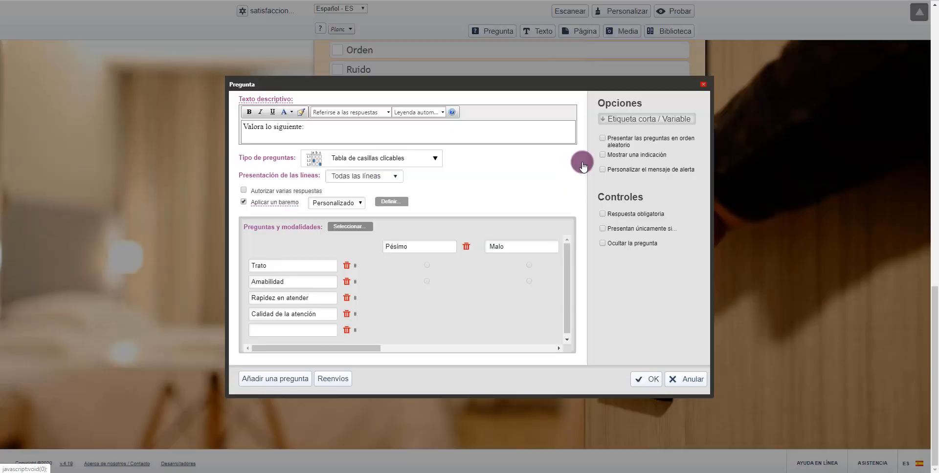
{"action": "left_click", "coordinate": [353, 203]}
{"action": "left_click", "coordinate": [342, 213]}
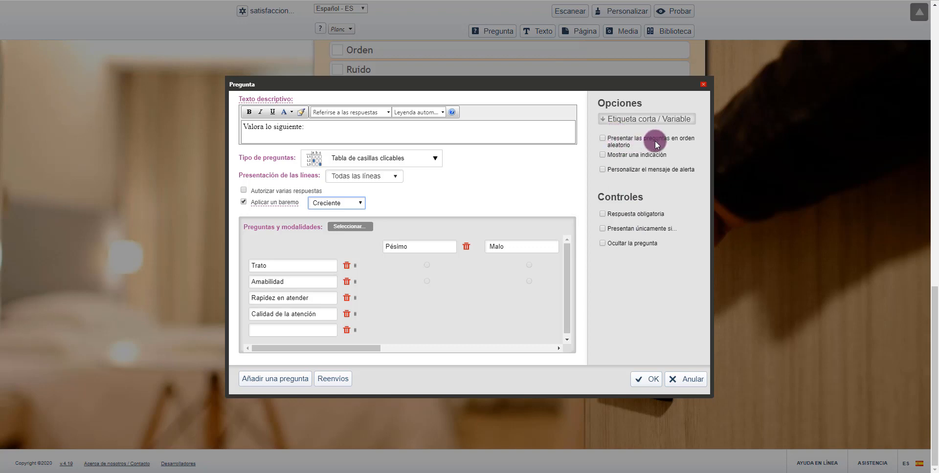
Set the table's subquestions to appear in random order, without an indication, and save the question.
{"action": "left_click", "coordinate": [628, 141]}
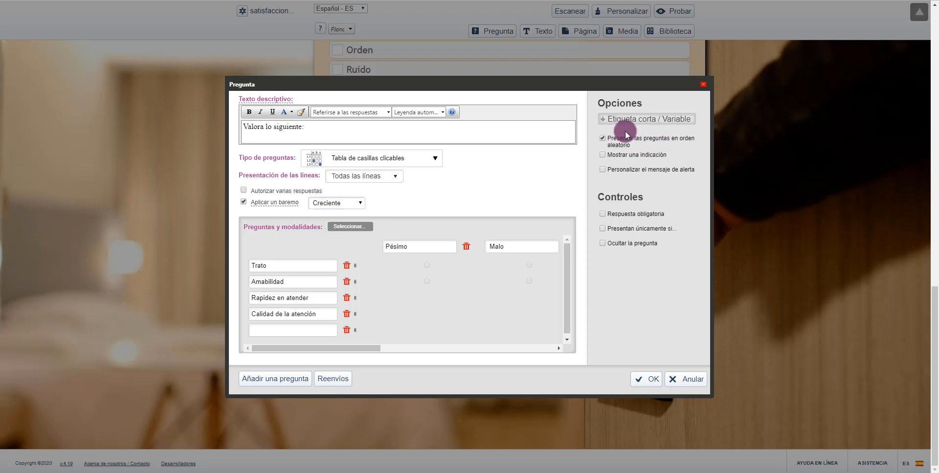
{"action": "left_click", "coordinate": [637, 155]}
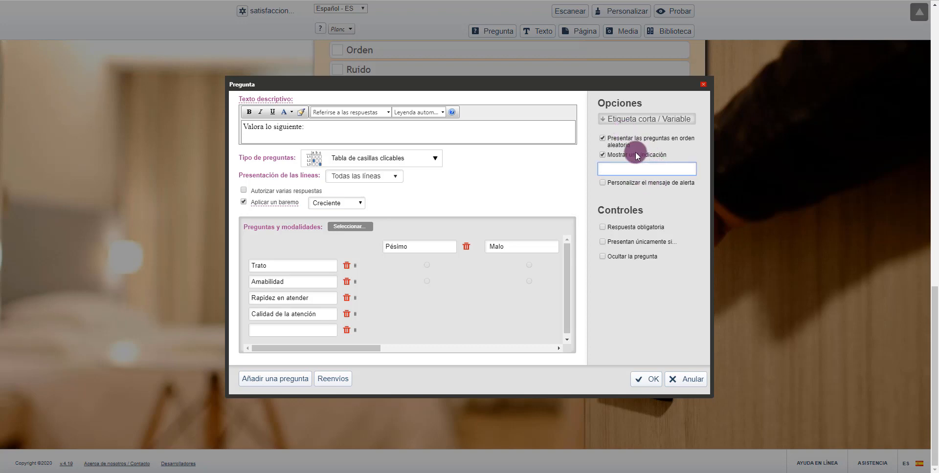
{"action": "left_click", "coordinate": [635, 154]}
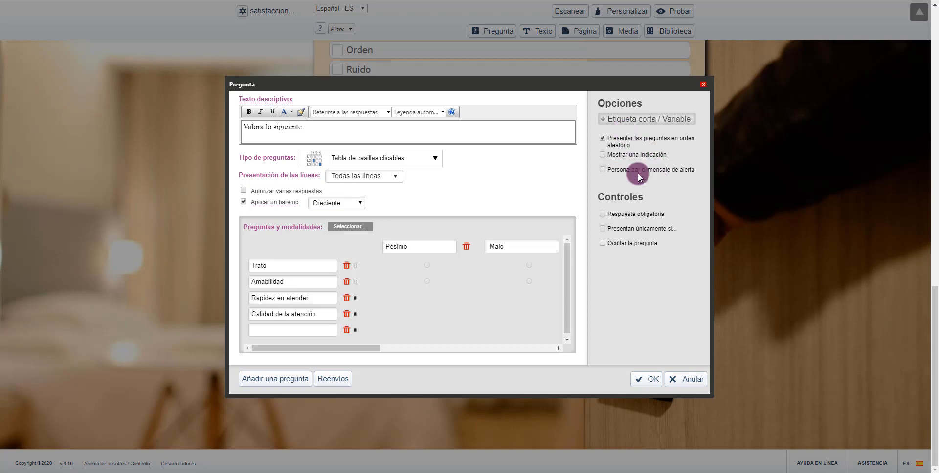
{"action": "left_click", "coordinate": [654, 380]}
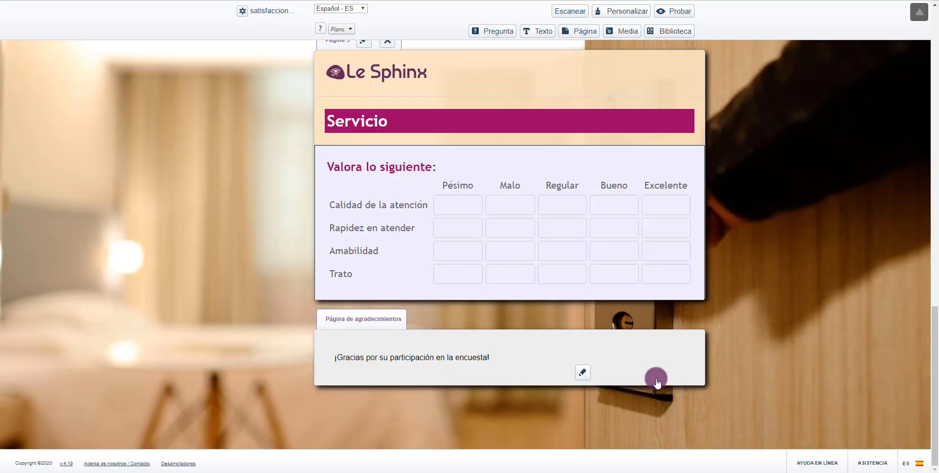
Add a new page titled Instalaciones after the Servicio page.
{"action": "left_click", "coordinate": [577, 39]}
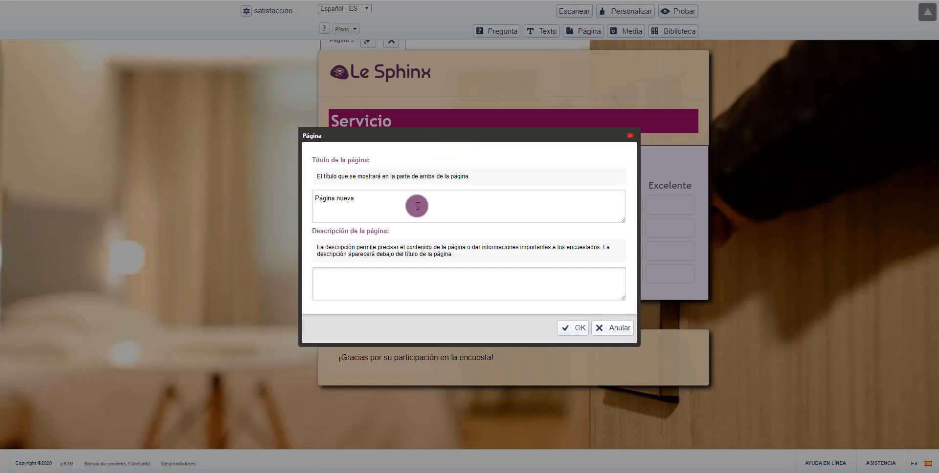
{"action": "left_click_drag", "start_coordinate": [412, 203], "coordinate": [302, 190]}
{"action": "type", "text": "Instal"}
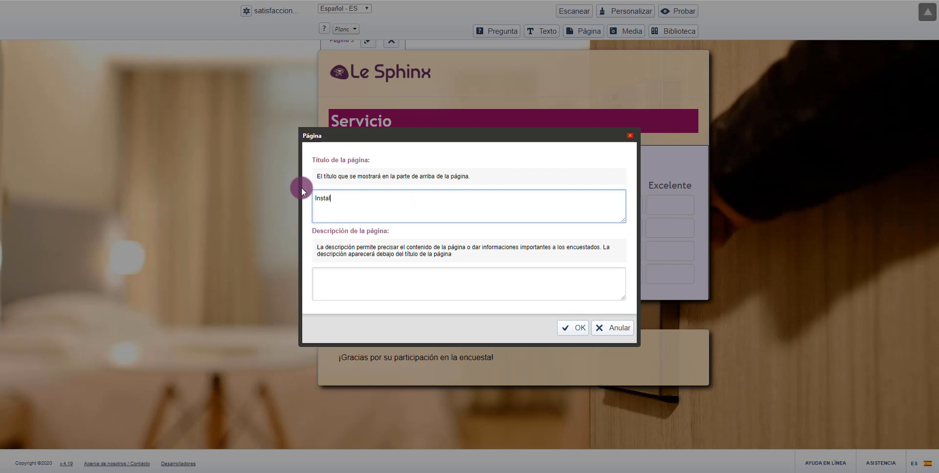
{"action": "type", "text": "aciones"}
{"action": "left_click", "coordinate": [573, 327]}
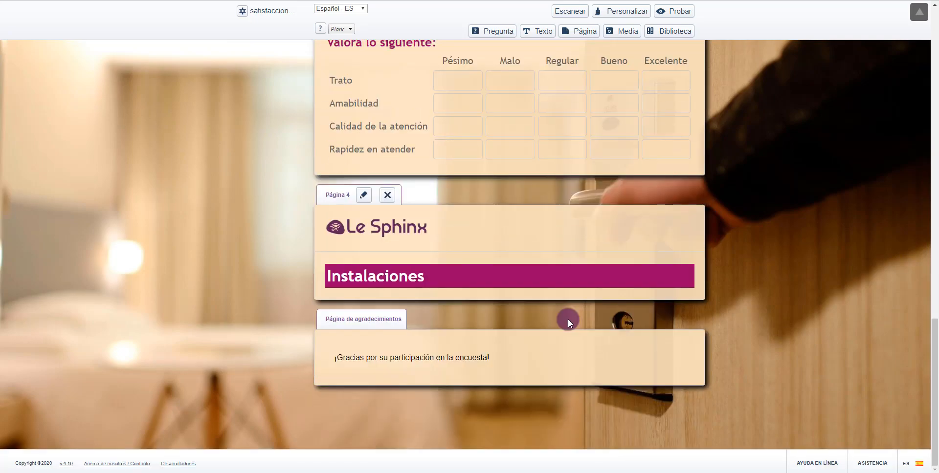
Add an Imágenes question to the Instalaciones page with the text "¿Qué instalaciones has visitado?".
{"action": "left_click", "coordinate": [494, 31]}
{"action": "left_click_drag", "start_coordinate": [326, 143], "coordinate": [210, 124]}
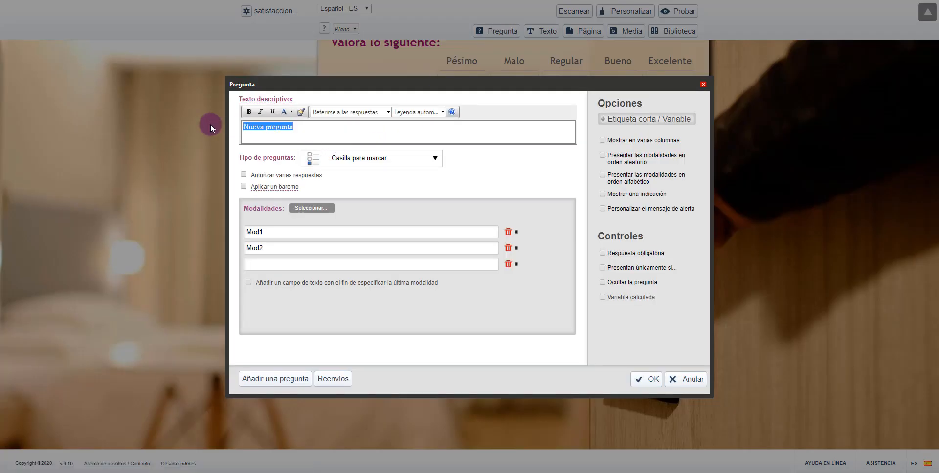
{"action": "type", "text": "¿Qué insta"}
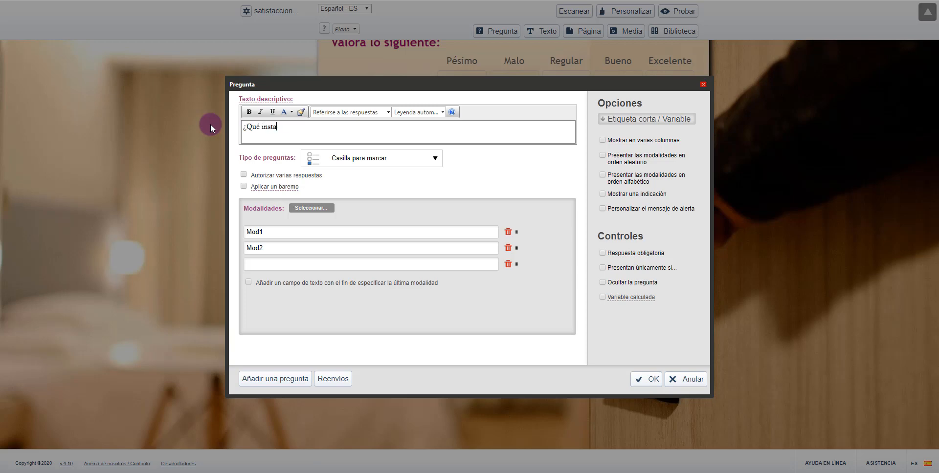
{"action": "type", "text": "laciones has visitado?"}
{"action": "left_click", "coordinate": [383, 160]}
{"action": "left_click", "coordinate": [497, 201]}
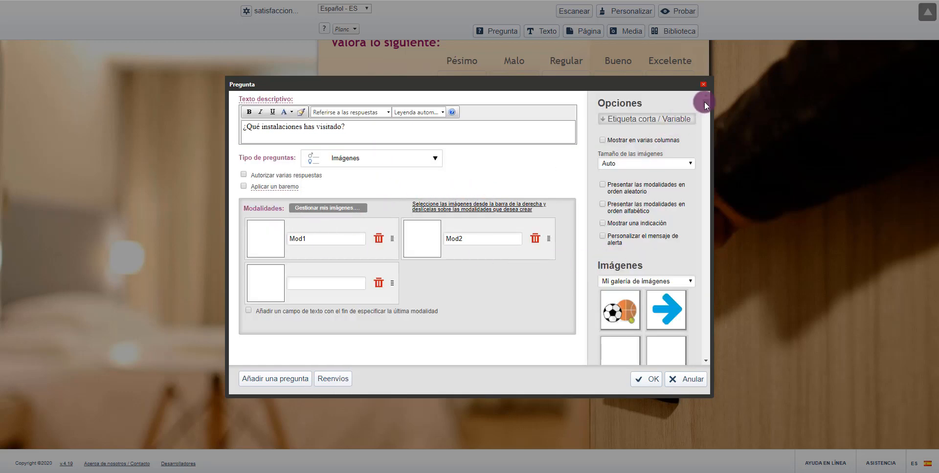
Assign the massage, serving dish, pool, golf and treadmill gallery images to the question's five modalities, in that order.
{"action": "left_click_drag", "start_coordinate": [704, 101], "coordinate": [702, 350]}
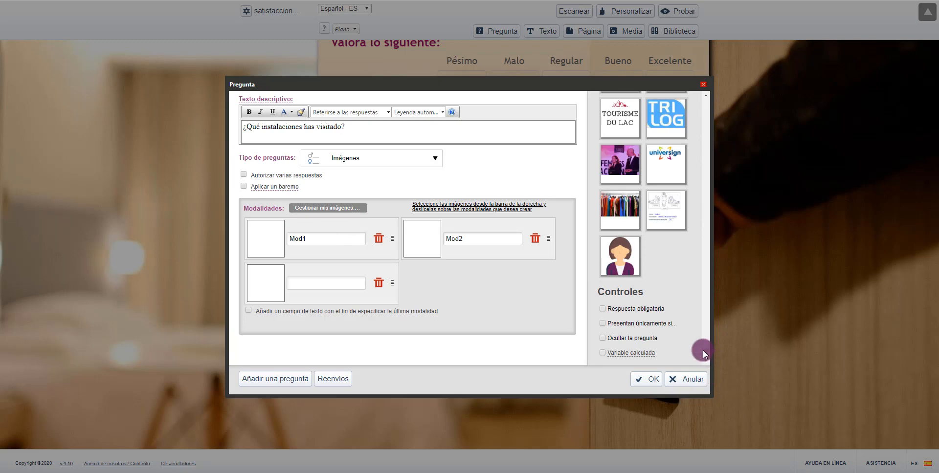
{"action": "left_click", "coordinate": [704, 94]}
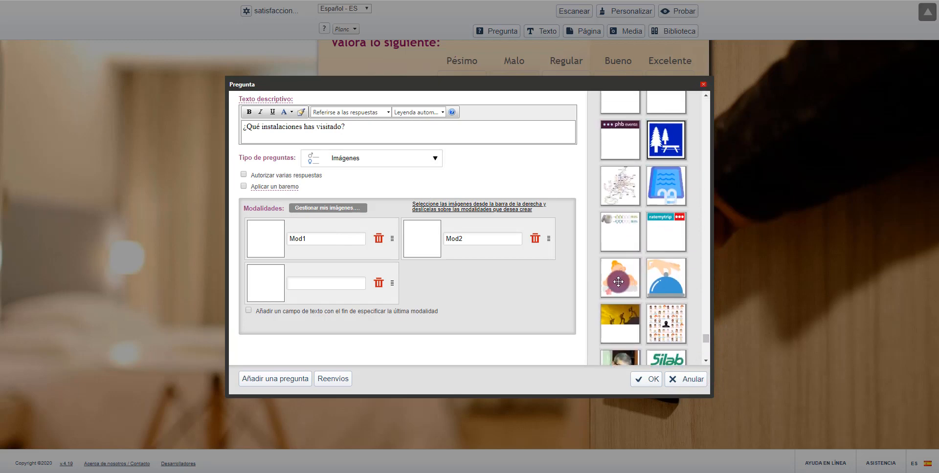
{"action": "left_click_drag", "start_coordinate": [618, 282], "coordinate": [267, 247]}
{"action": "left_click_drag", "start_coordinate": [655, 286], "coordinate": [509, 246]}
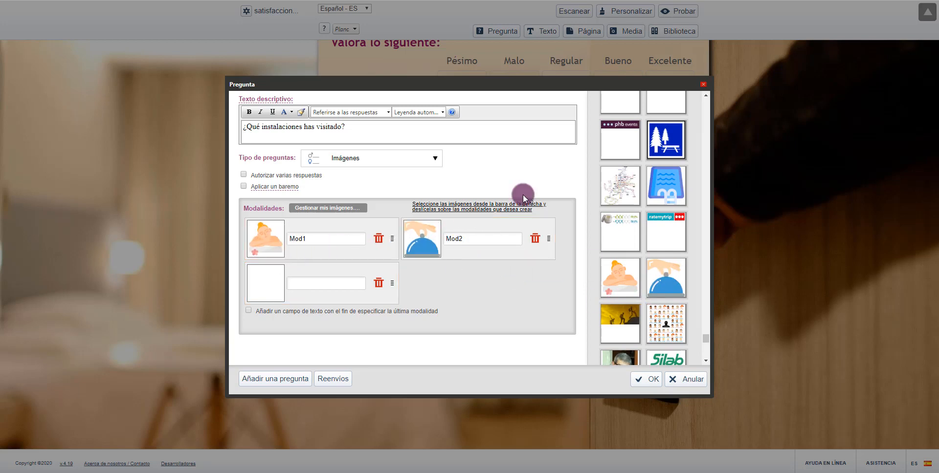
{"action": "left_click_drag", "start_coordinate": [666, 188], "coordinate": [266, 283]}
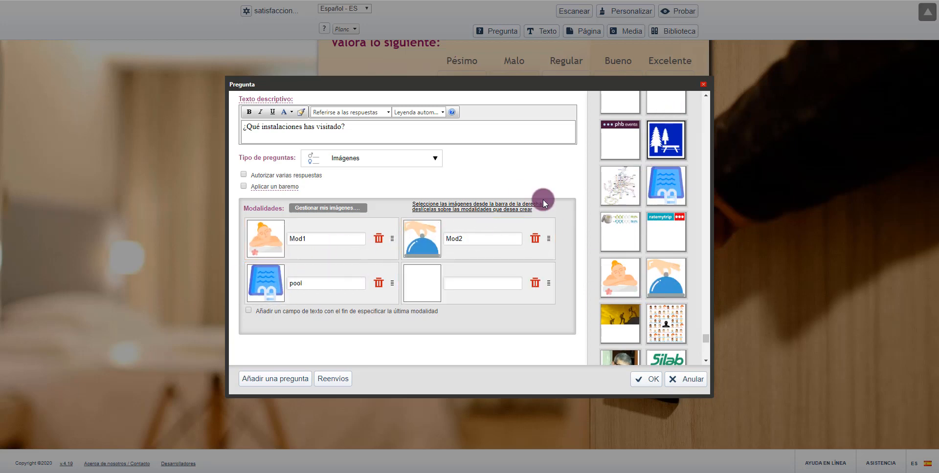
{"action": "left_click", "coordinate": [705, 95]}
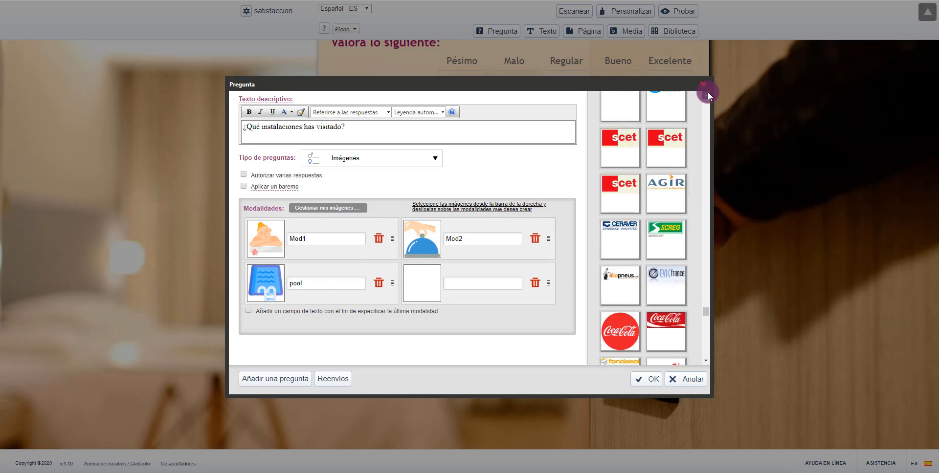
{"action": "left_click_drag", "start_coordinate": [620, 263], "coordinate": [422, 284]}
{"action": "left_click_drag", "start_coordinate": [666, 263], "coordinate": [265, 299]}
{"action": "scroll", "coordinate": [292, 274], "scroll_direction": "up", "scroll_amount": 1}
Label the massage, serving dish, pool and treadmill modalities Spa, Restaurante, Piscina and Gimnasio.
{"action": "double_click", "coordinate": [292, 242]}
{"action": "type", "text": "Spa"}
{"action": "key", "text": "Tab"}
{"action": "type", "text": "Re"}
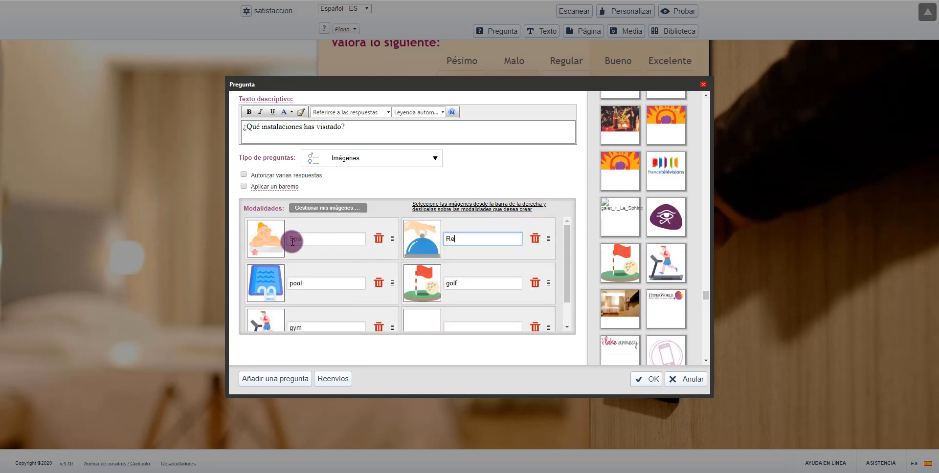
{"action": "type", "text": "staurante"}
{"action": "key", "text": "Tab"}
{"action": "type", "text": "Piscina"}
{"action": "key", "text": "Tab"}
{"action": "type", "text": "Gimna"}
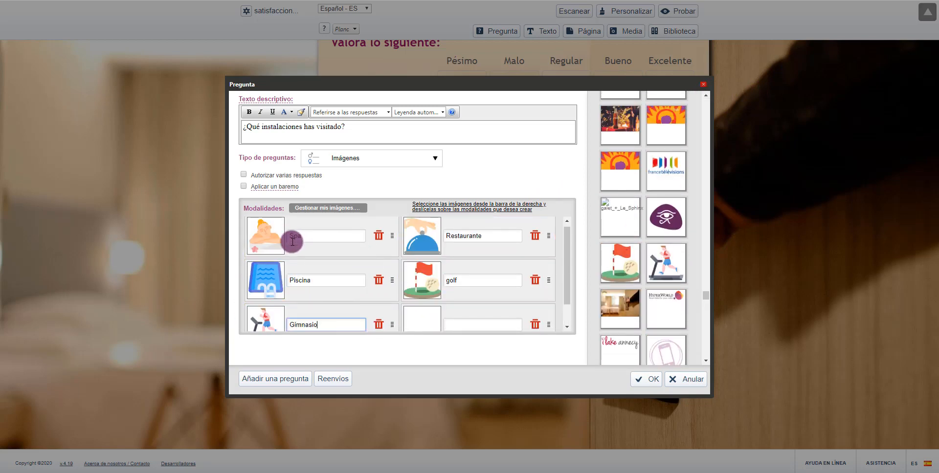
Allow several answers to the visited facilities question with the limit at Todas, and save the question.
{"action": "left_click", "coordinate": [269, 176]}
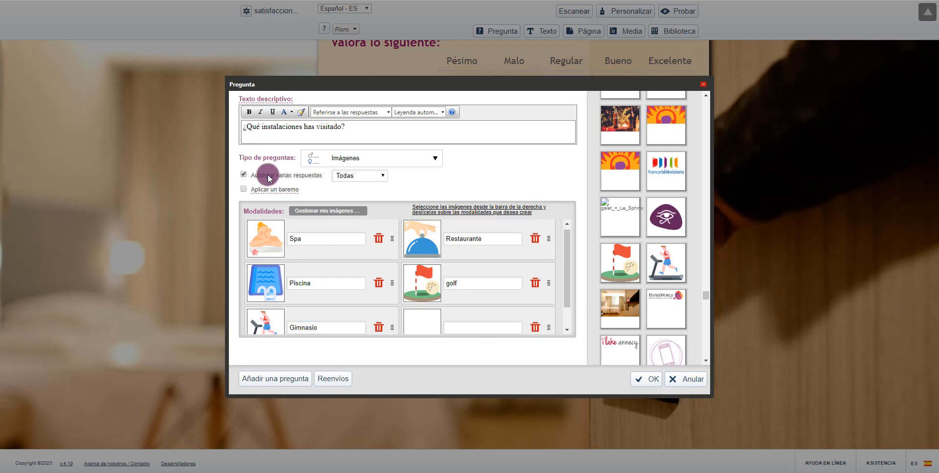
{"action": "left_click", "coordinate": [360, 178]}
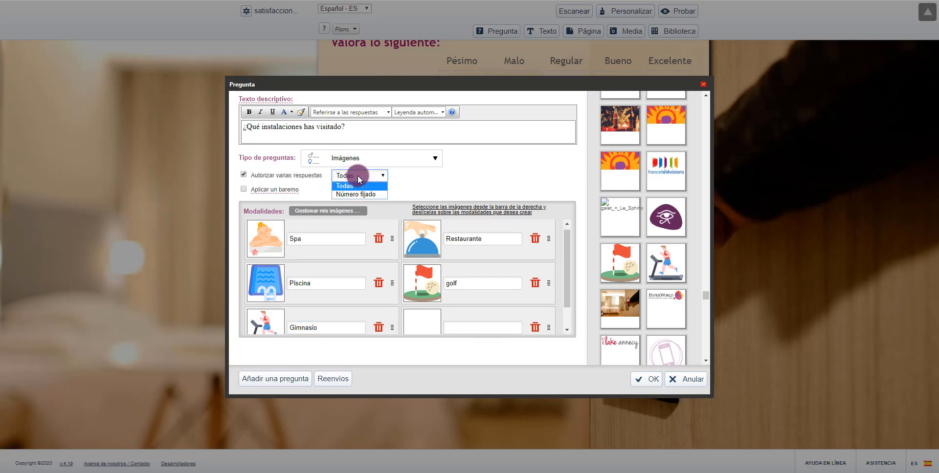
{"action": "left_click", "coordinate": [361, 182]}
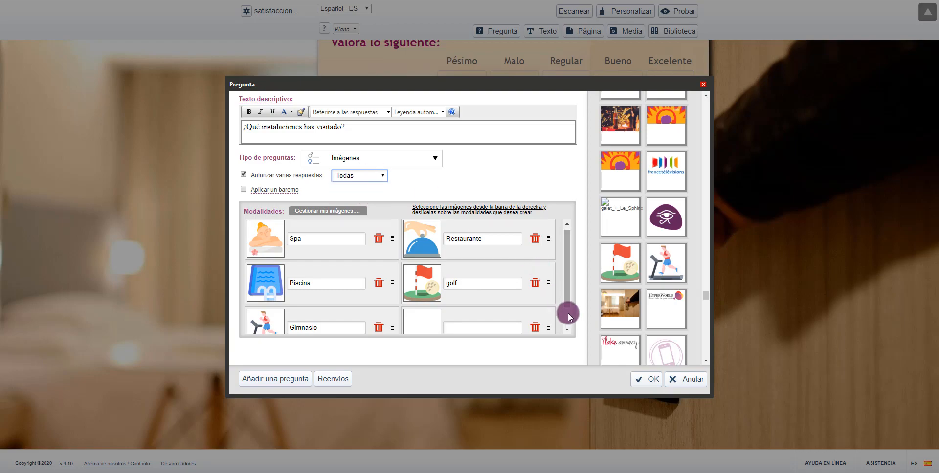
{"action": "left_click", "coordinate": [645, 377]}
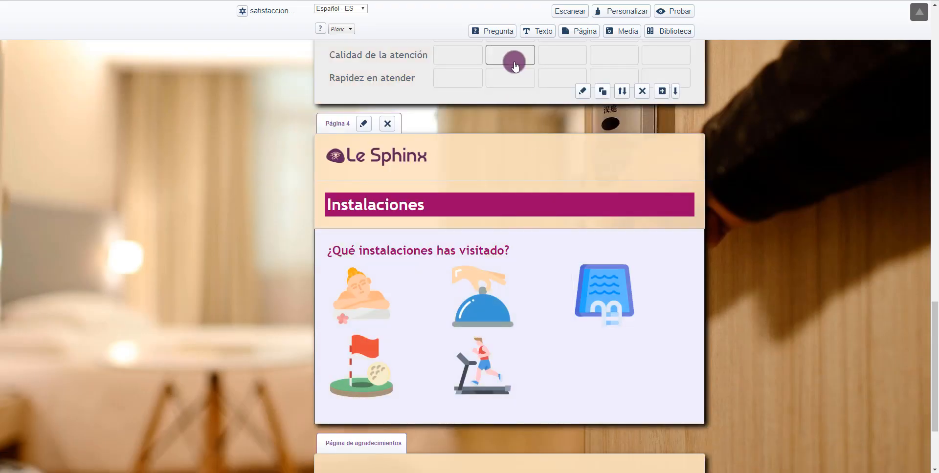
Add an Arrastrar y soltar imagen question reading "Ordena por importancia la presencia de las siguientes instalaciones en un hotel".
{"action": "left_click", "coordinate": [500, 30]}
{"action": "left_click_drag", "start_coordinate": [426, 131], "coordinate": [214, 131]}
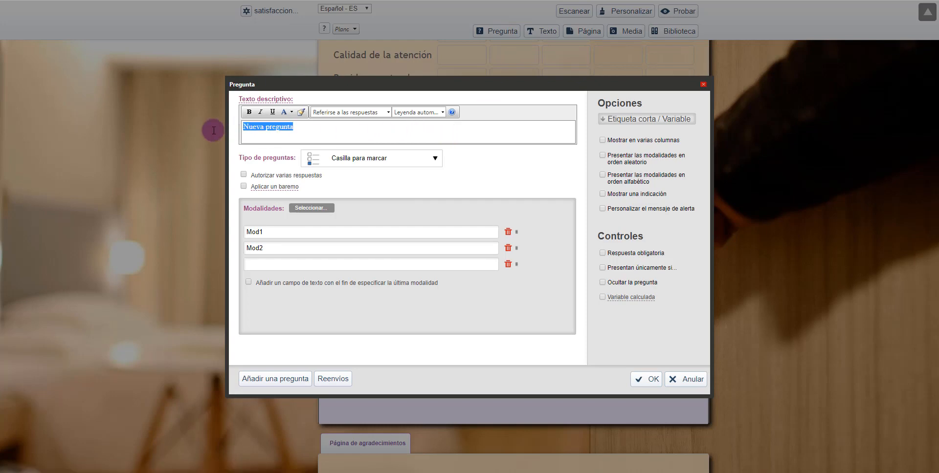
{"action": "type", "text": "Ordena por"}
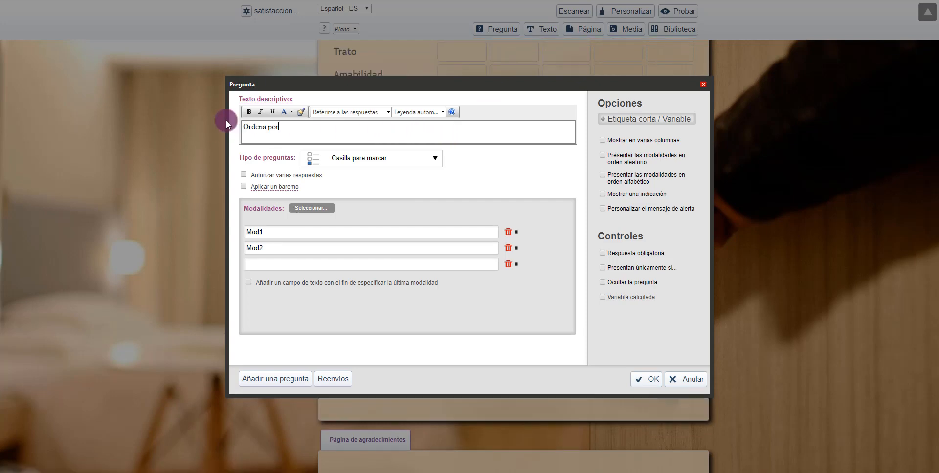
{"action": "type", "text": " importancia la presencia de las sigu"}
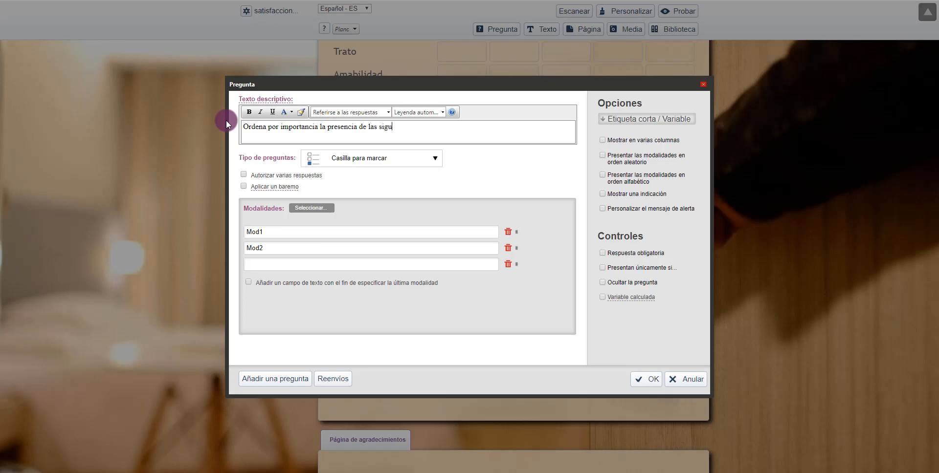
{"action": "type", "text": "ientes instalaciones en un hotel"}
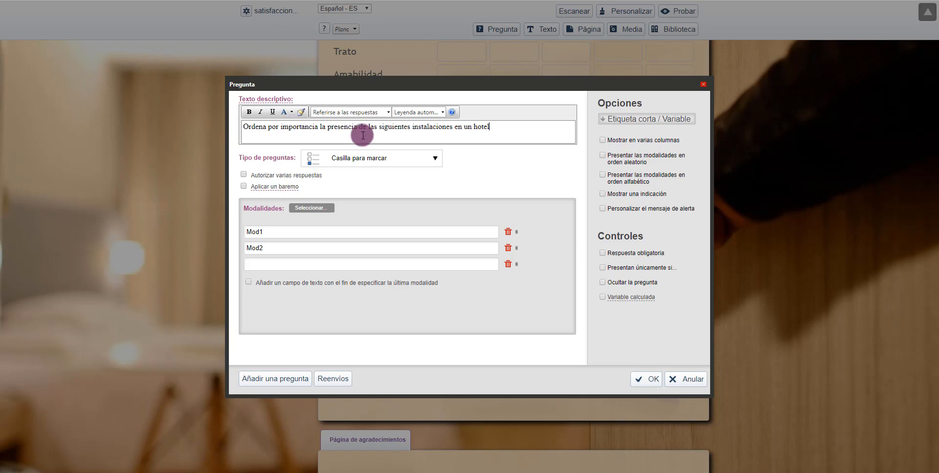
{"action": "left_click", "coordinate": [387, 155]}
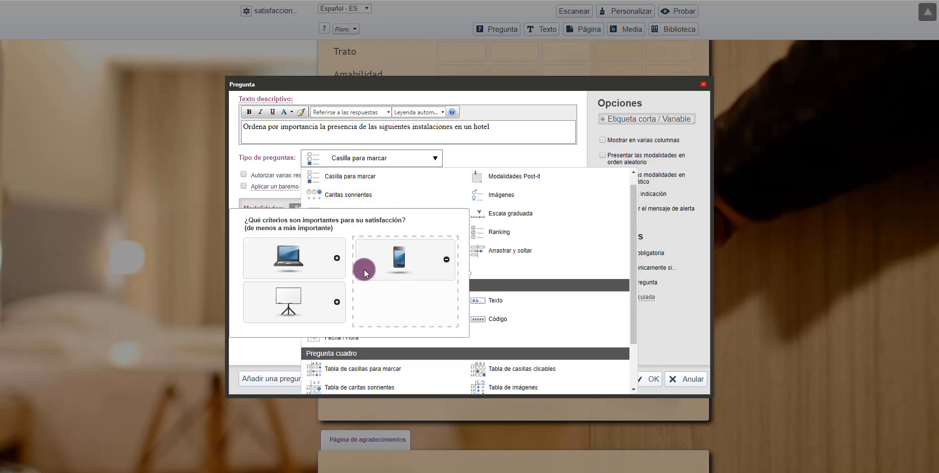
{"action": "left_click", "coordinate": [365, 269]}
{"action": "left_click", "coordinate": [370, 156]}
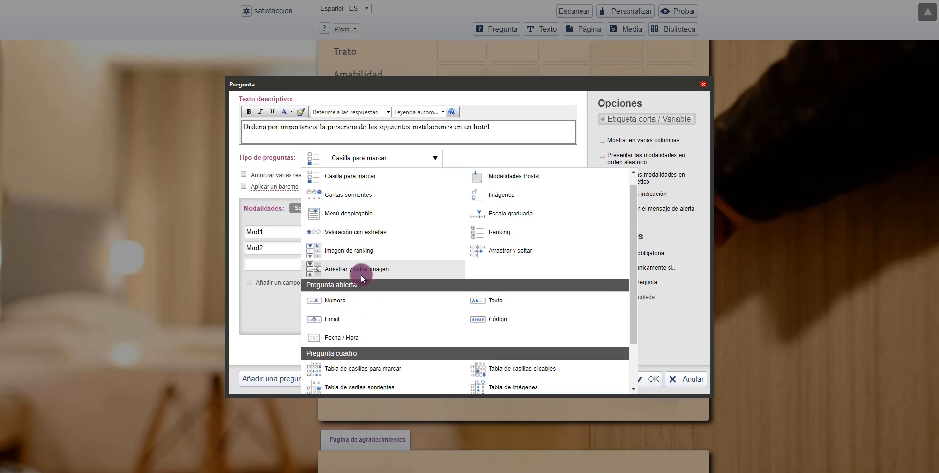
{"action": "left_click", "coordinate": [360, 273]}
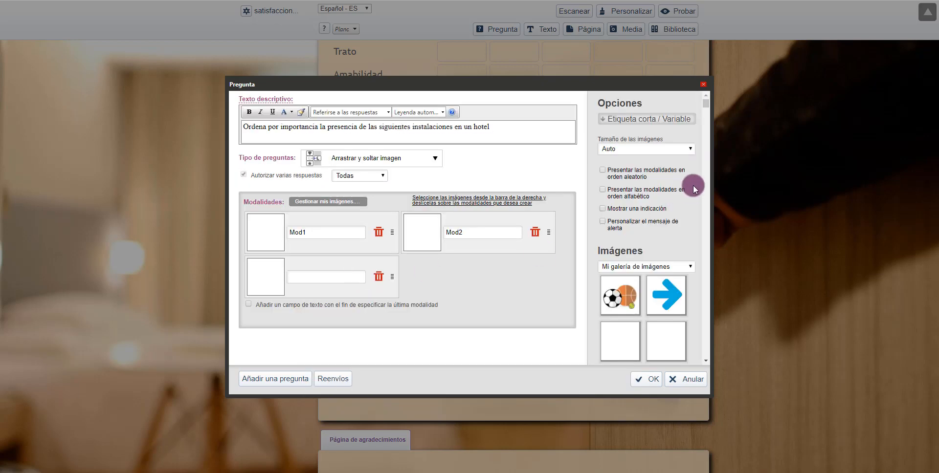
Assign the massage, serving dish, pool, golf and treadmill gallery images to the ordering question's modalities, in that order.
{"action": "left_click_drag", "start_coordinate": [709, 107], "coordinate": [692, 400]}
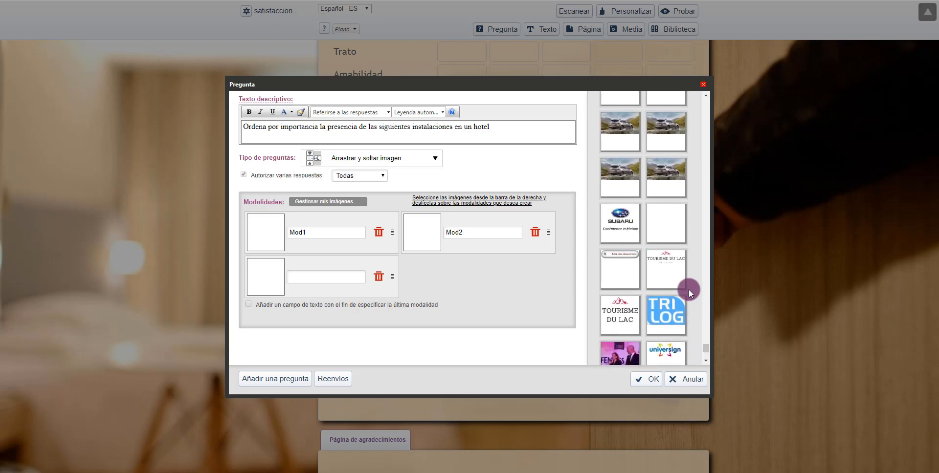
{"action": "left_click_drag", "start_coordinate": [628, 212], "coordinate": [274, 234]}
{"action": "left_click_drag", "start_coordinate": [677, 211], "coordinate": [427, 235]}
{"action": "scroll", "coordinate": [666, 249], "scroll_direction": "up", "scroll_amount": 4}
{"action": "left_click_drag", "start_coordinate": [670, 307], "coordinate": [270, 280]}
{"action": "scroll", "coordinate": [634, 275], "scroll_direction": "up", "scroll_amount": 8}
{"action": "scroll", "coordinate": [634, 275], "scroll_direction": "up", "scroll_amount": 20}
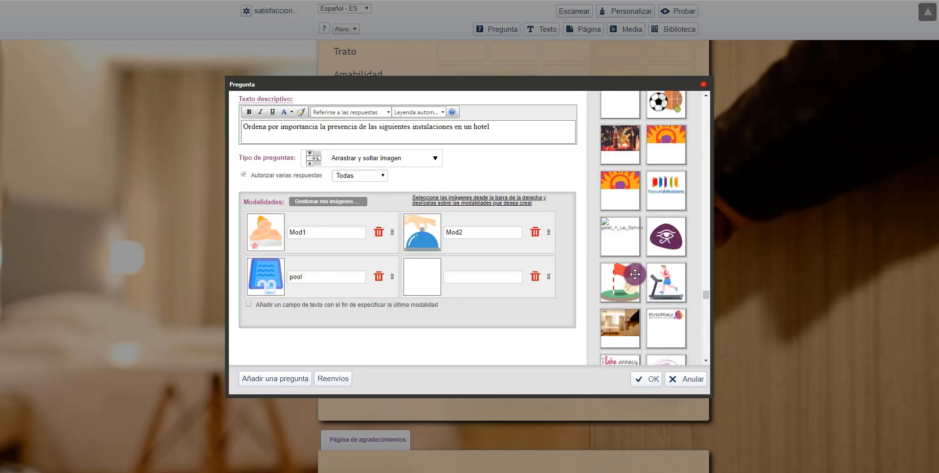
{"action": "left_click_drag", "start_coordinate": [629, 279], "coordinate": [422, 277]}
{"action": "left_click_drag", "start_coordinate": [666, 282], "coordinate": [266, 315]}
Label the massage, dish, pool and treadmill modalities of the ordering question Spa, Restaurante, Piscina and Gimnasio, and save the question.
{"action": "left_click_drag", "start_coordinate": [313, 233], "coordinate": [277, 236]}
{"action": "type", "text": "Spa"}
{"action": "key", "text": "Tab"}
{"action": "type", "text": "Restaurante"}
{"action": "key", "text": "Tab"}
{"action": "type", "text": "Piscina"}
{"action": "key", "text": "Tab"}
{"action": "key", "text": "Tab"}
{"action": "type", "text": "Gimnasi"}
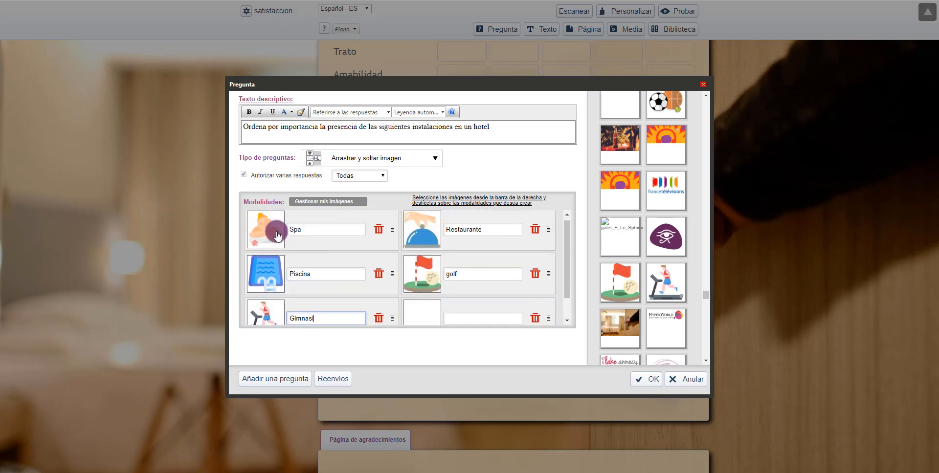
{"action": "left_click", "coordinate": [648, 379]}
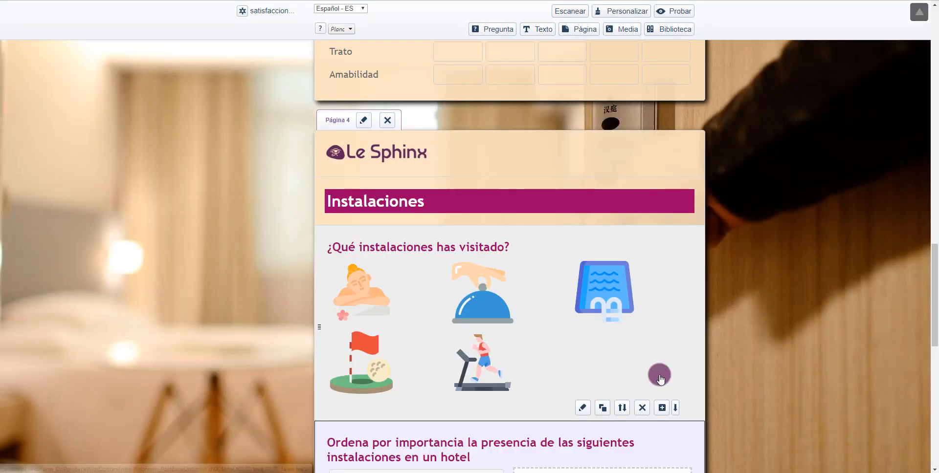
Add a new page titled Información personal after the Instalaciones page.
{"action": "scroll", "coordinate": [514, 347], "scroll_direction": "down", "scroll_amount": 10}
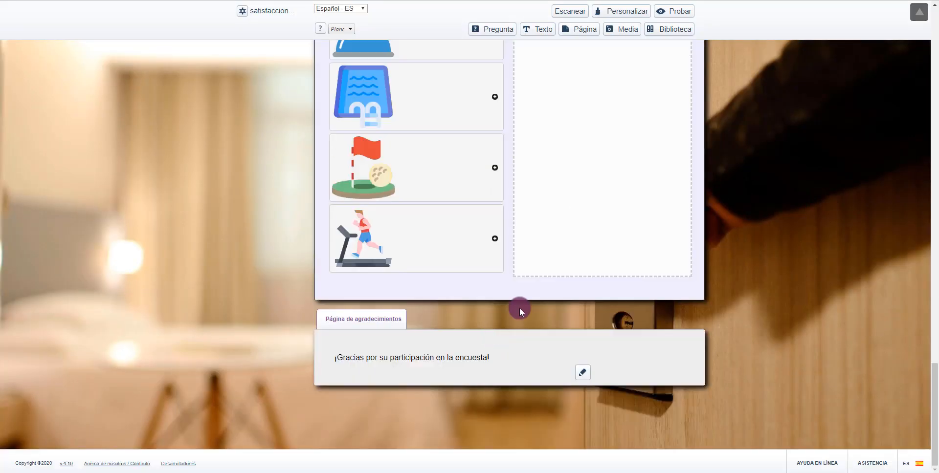
{"action": "left_click", "coordinate": [582, 30]}
{"action": "left_click_drag", "start_coordinate": [354, 198], "coordinate": [310, 182]}
{"action": "type", "text": "Informaci"}
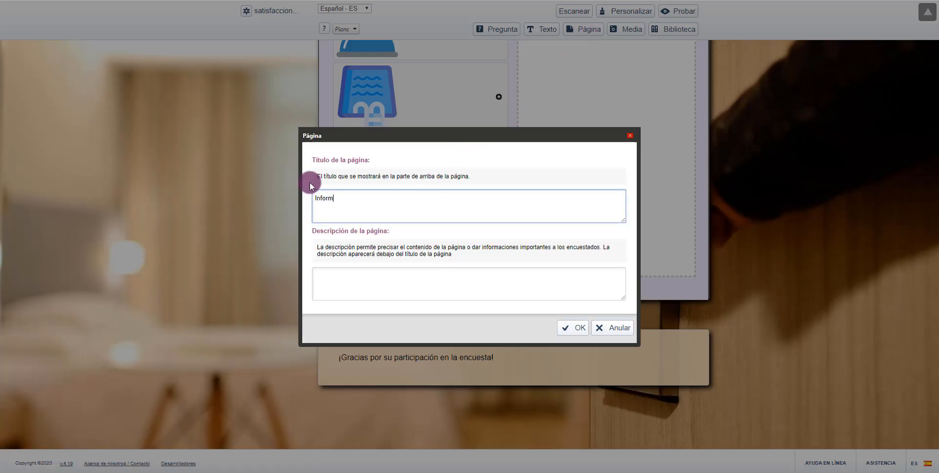
{"action": "type", "text": "ón personal"}
{"action": "left_click", "coordinate": [575, 328]}
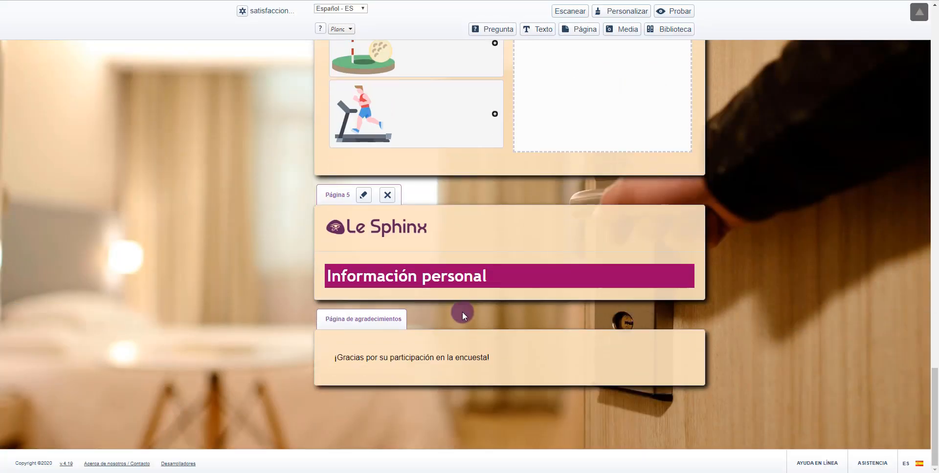
Add a new question reading "Sexo" and set its type to Imágenes.
{"action": "left_click", "coordinate": [491, 30]}
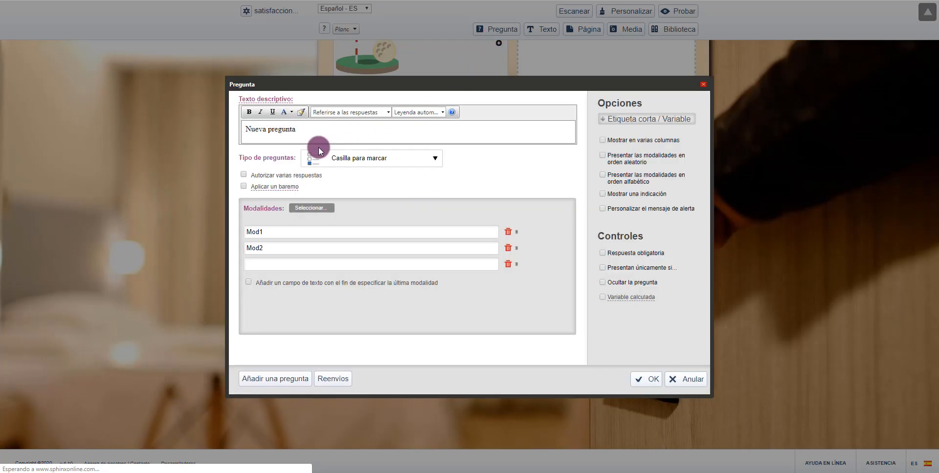
{"action": "left_click_drag", "start_coordinate": [290, 127], "coordinate": [224, 128]}
{"action": "key", "text": "ctrl+a"}
{"action": "key", "text": "BackSpace"}
{"action": "type", "text": "Se"}
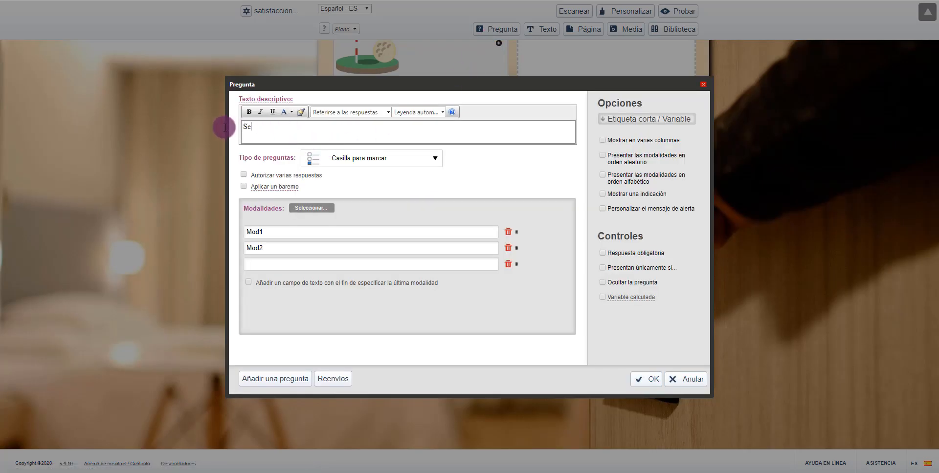
{"action": "type", "text": "xo"}
{"action": "left_click", "coordinate": [384, 159]}
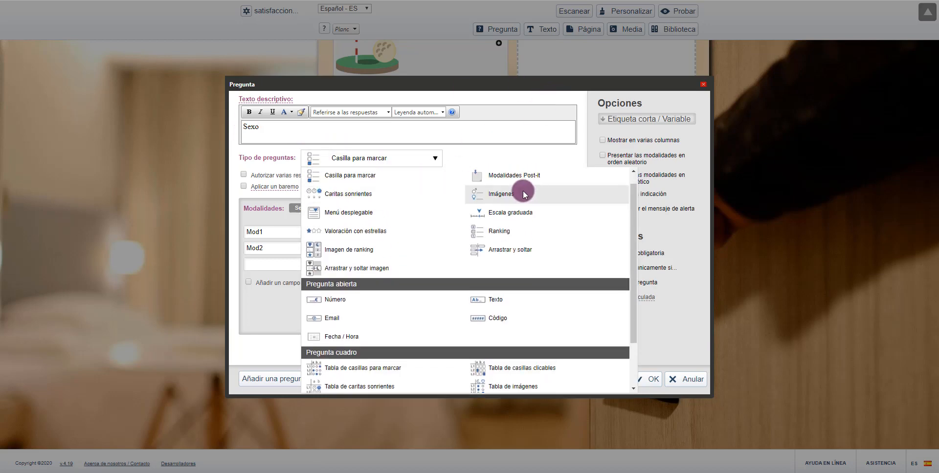
{"action": "left_click", "coordinate": [531, 200]}
Assign the woman and man gallery images to the Sexo question's modalities, label them Mujer and Hombre, and save the question.
{"action": "scroll", "coordinate": [650, 247], "scroll_direction": "down", "scroll_amount": 10}
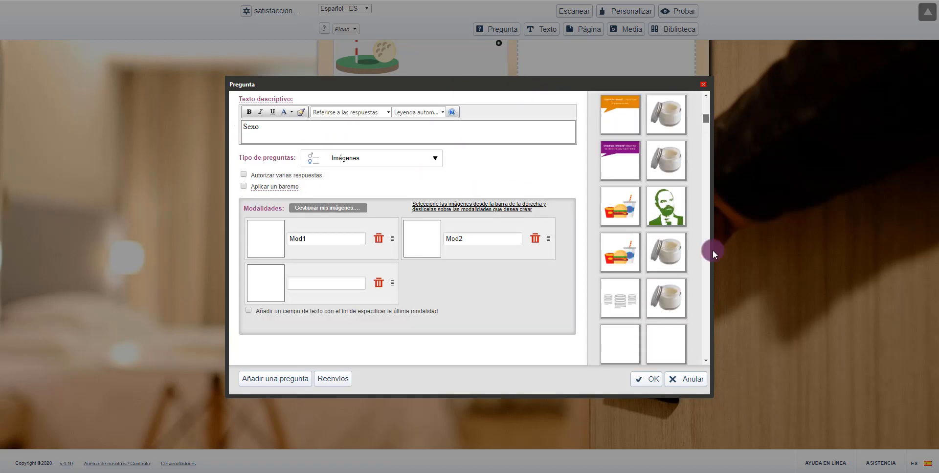
{"action": "left_click_drag", "start_coordinate": [620, 256], "coordinate": [320, 259]}
{"action": "left_click_drag", "start_coordinate": [706, 352], "coordinate": [692, 242]}
{"action": "left_click_drag", "start_coordinate": [666, 271], "coordinate": [422, 240]}
{"action": "left_click_drag", "start_coordinate": [313, 239], "coordinate": [224, 231]}
{"action": "type", "text": "Mujer"}
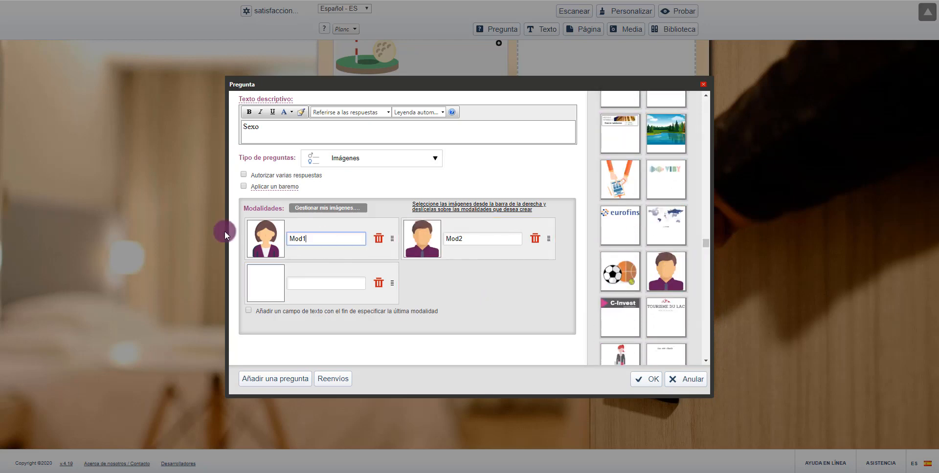
{"action": "key", "text": "Tab"}
{"action": "type", "text": "Hombre"}
{"action": "left_click", "coordinate": [646, 379]}
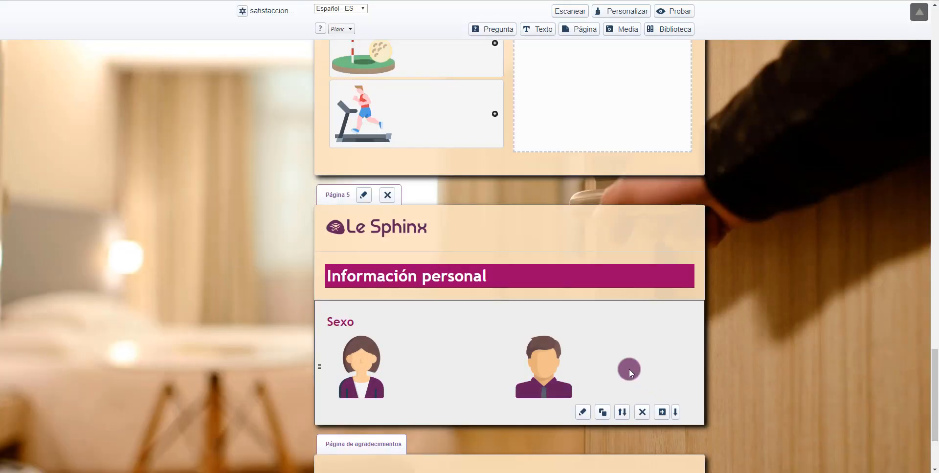
Add a new question reading "Edad" and set its type to Modalidades Post-it.
{"action": "left_click", "coordinate": [496, 30]}
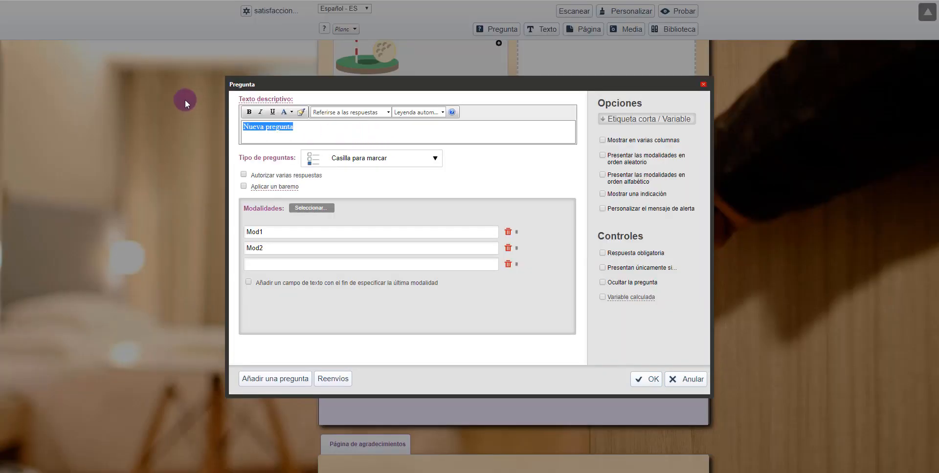
{"action": "type", "text": "Edad"}
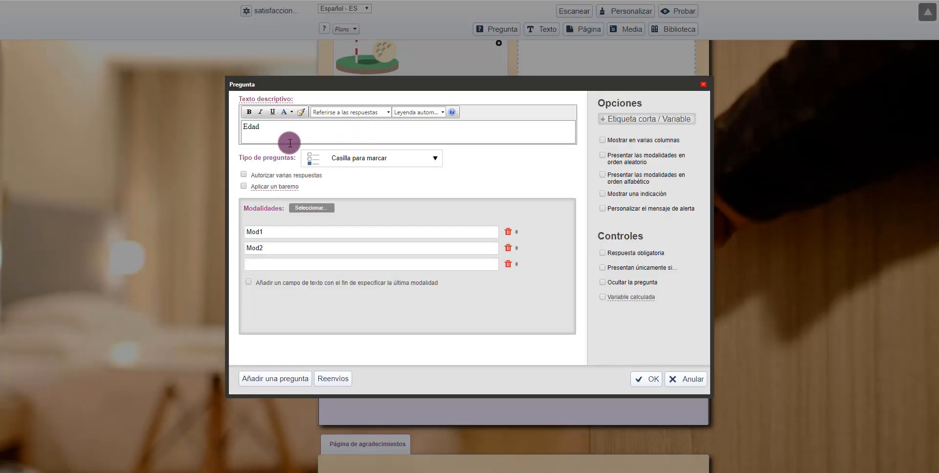
{"action": "left_click", "coordinate": [364, 163]}
{"action": "left_click", "coordinate": [494, 174]}
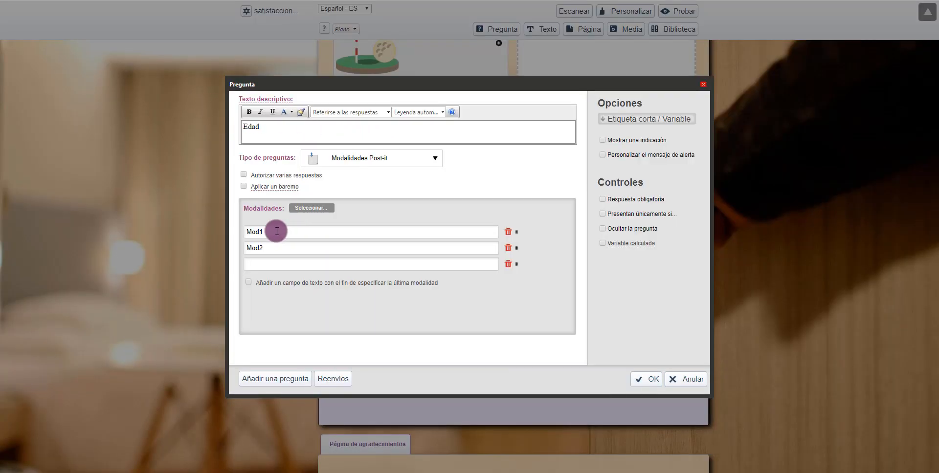
Enter the Edad modalities Entre 18 y 25, Entre 26 y 35, Entre 36 y 45, Entre 46 y 55 and Más de 55, and save the question.
{"action": "left_click", "coordinate": [273, 232]}
{"action": "type", "text": "Entre 1"}
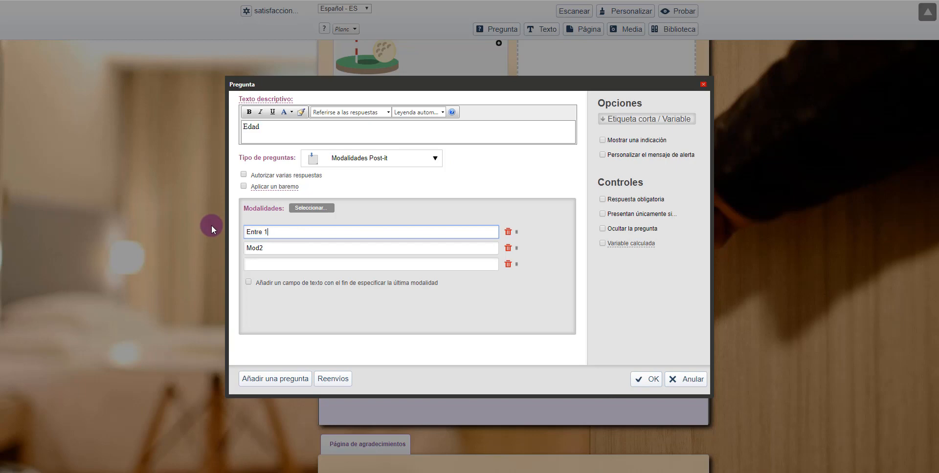
{"action": "type", "text": "8 y 25"}
{"action": "key", "text": "Tab"}
{"action": "type", "text": "Entre "}
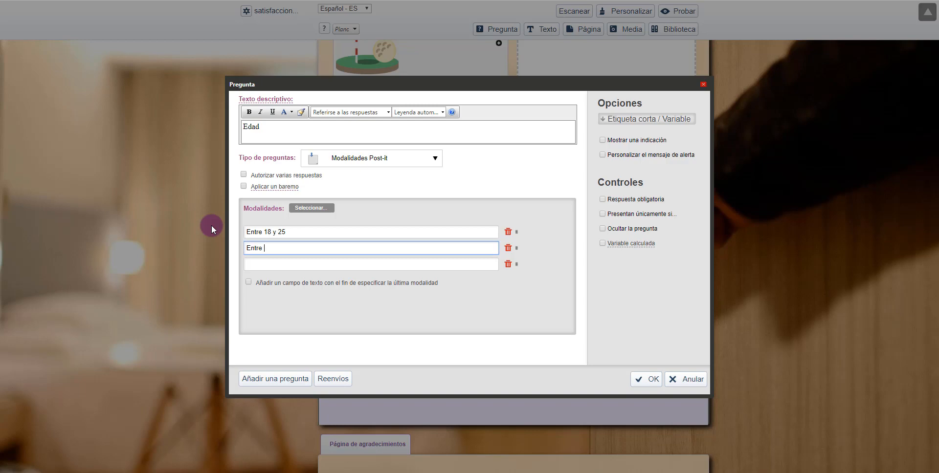
{"action": "type", "text": "26 y 35"}
{"action": "key", "text": "Tab"}
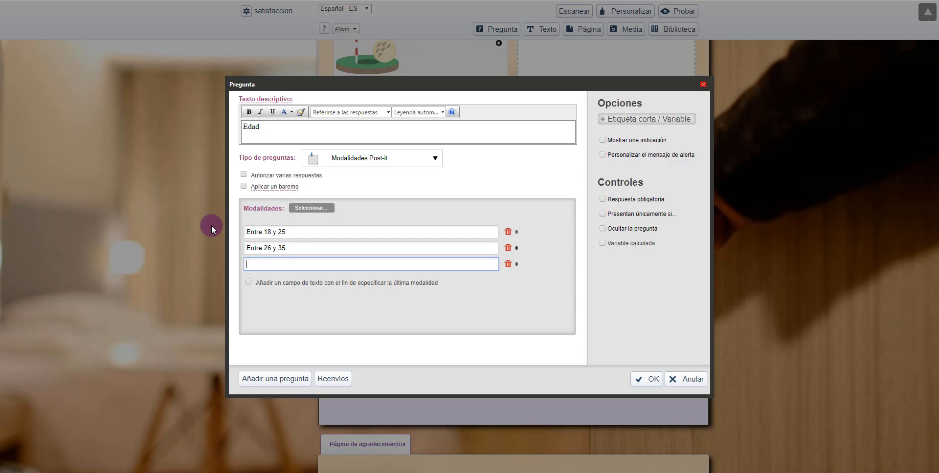
{"action": "type", "text": "Entre 36 y 45"}
{"action": "key", "text": "Tab"}
{"action": "type", "text": "Entre 46 y 55"}
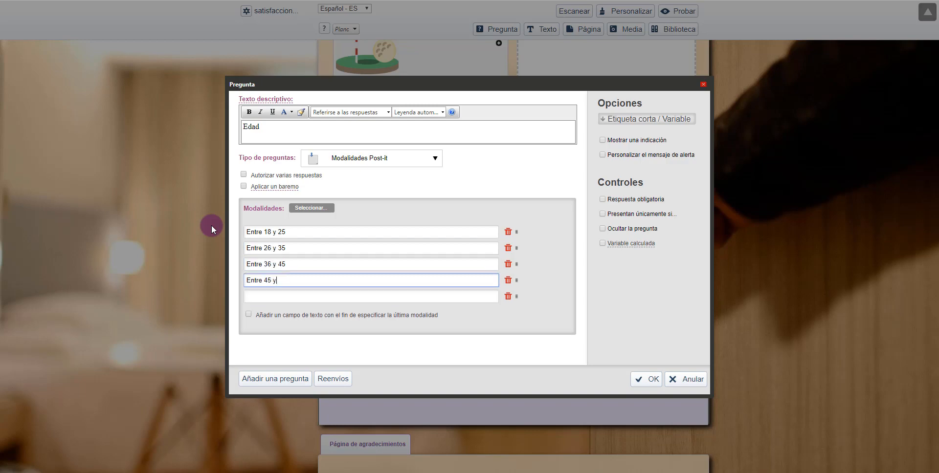
{"action": "key", "text": "Tab"}
{"action": "type", "text": "Más de 55"}
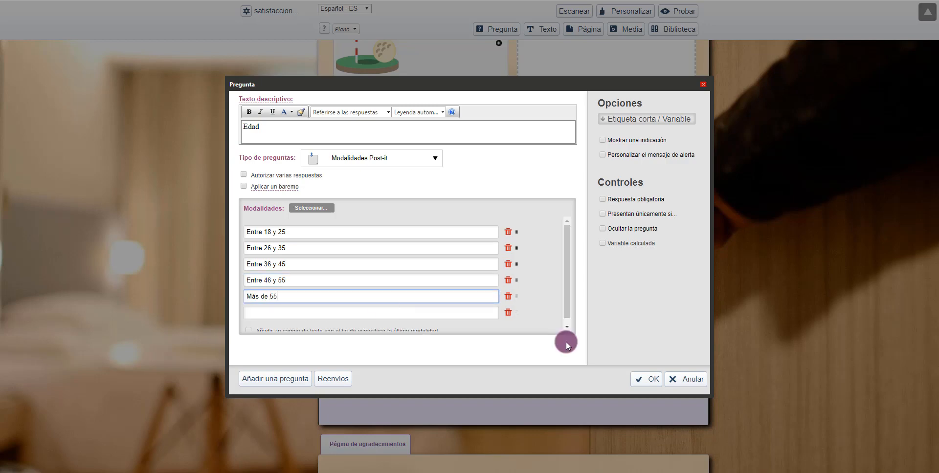
{"action": "left_click", "coordinate": [646, 379]}
Add a Casilla para marcar question reading "¿A qué te dedicas?" after the Edad question.
{"action": "scroll", "coordinate": [639, 379], "scroll_direction": "down", "scroll_amount": 5}
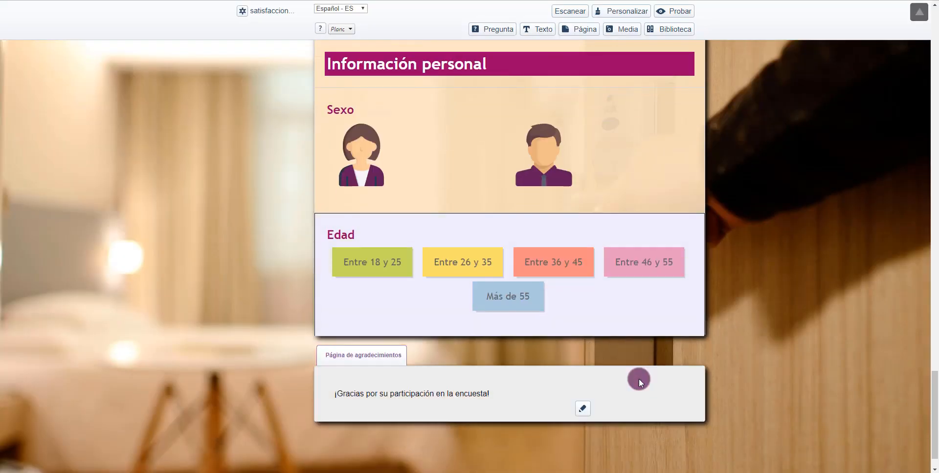
{"action": "left_click", "coordinate": [499, 29]}
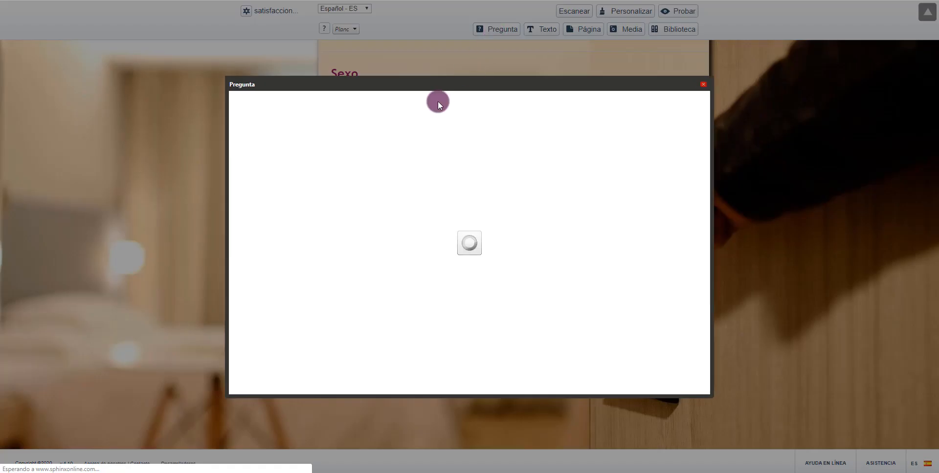
{"action": "left_click_drag", "start_coordinate": [339, 128], "coordinate": [233, 128]}
{"action": "type", "text": "¿A"}
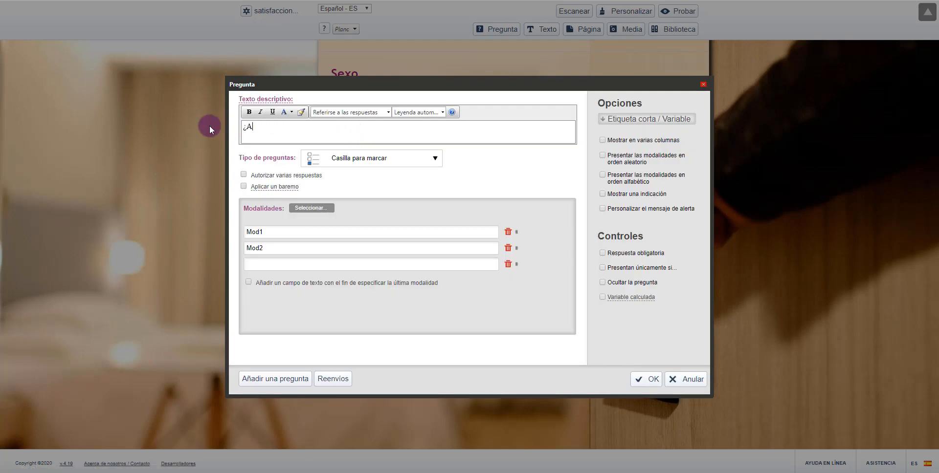
{"action": "type", "text": " qué te dedicas?"}
Enter the occupation question's modalities Estudiante, Jubilado, Asalariado and Desempleado, and save the question.
{"action": "left_click_drag", "start_coordinate": [267, 232], "coordinate": [226, 233]}
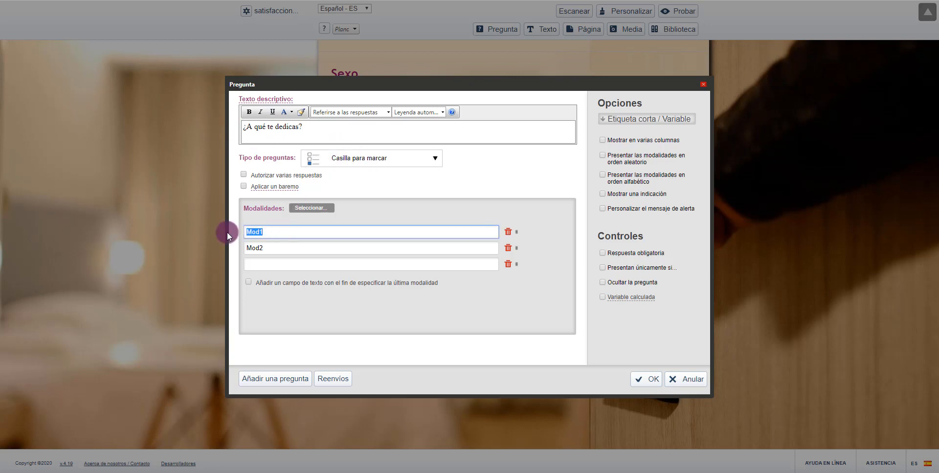
{"action": "type", "text": "Estudiante"}
{"action": "key", "text": "Tab"}
{"action": "type", "text": "Jubilado"}
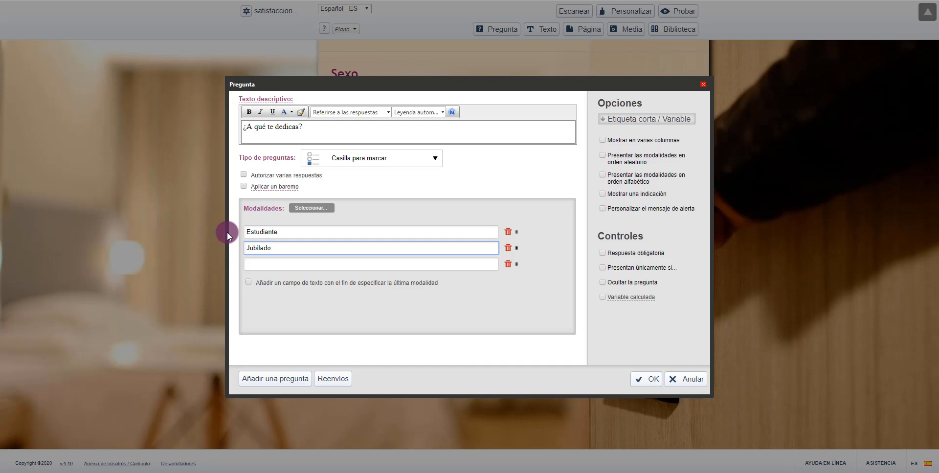
{"action": "key", "text": "Tab"}
{"action": "type", "text": "Asalariado"}
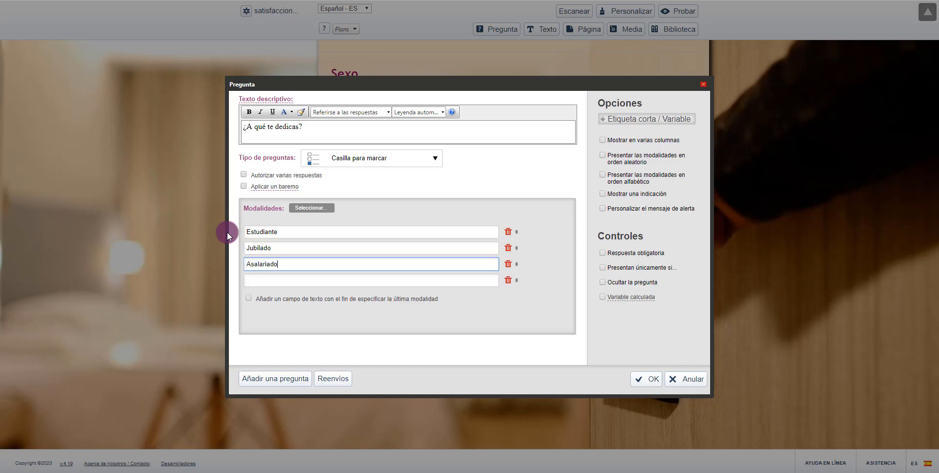
{"action": "key", "text": "Tab"}
{"action": "type", "text": "Desempleado"}
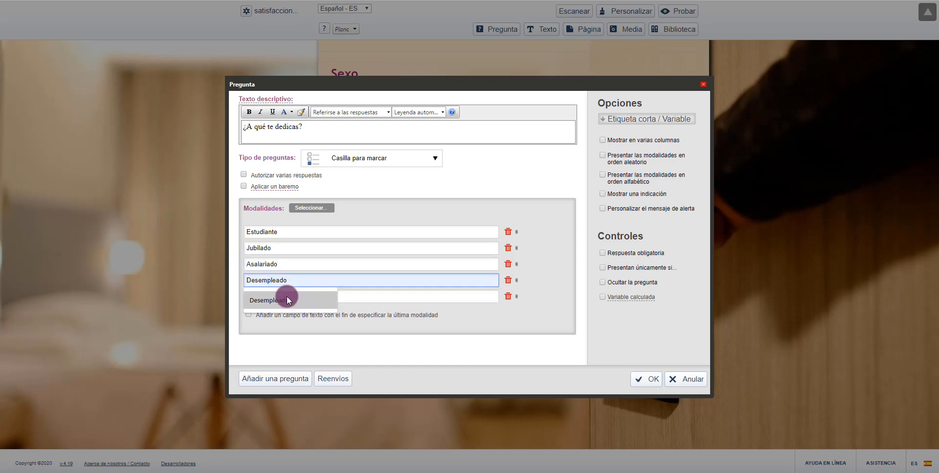
{"action": "left_click", "coordinate": [279, 298]}
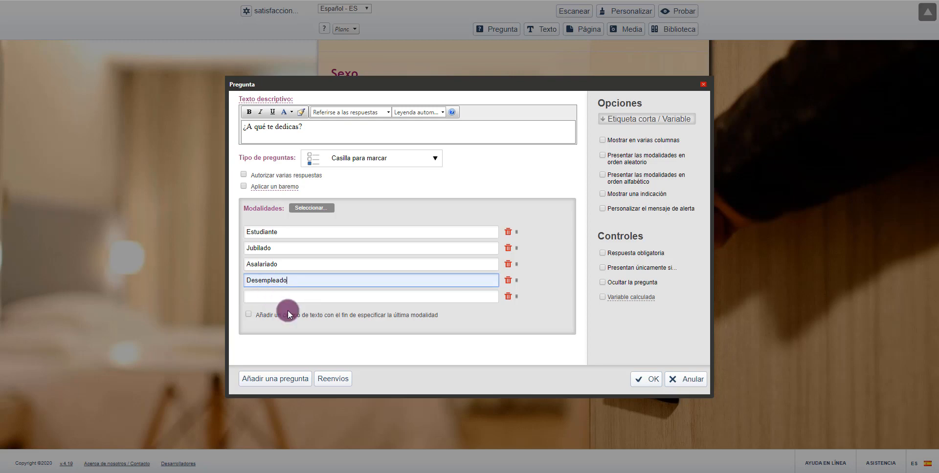
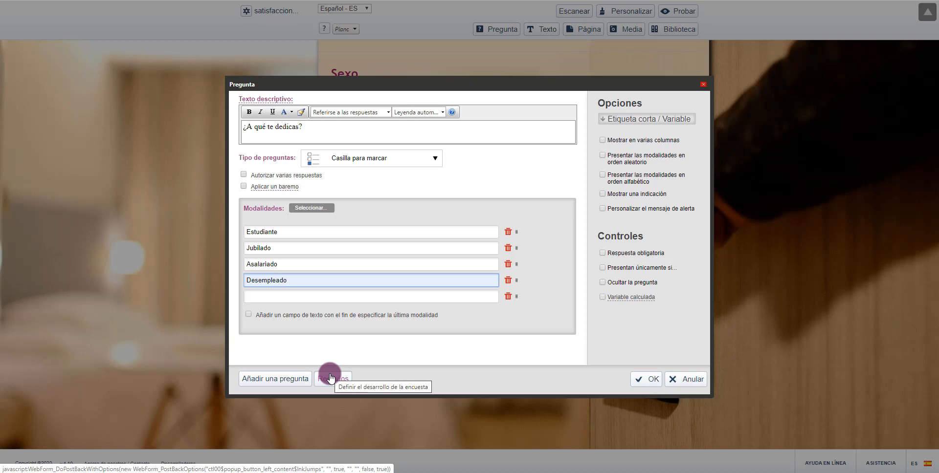
{"action": "left_click", "coordinate": [650, 379]}
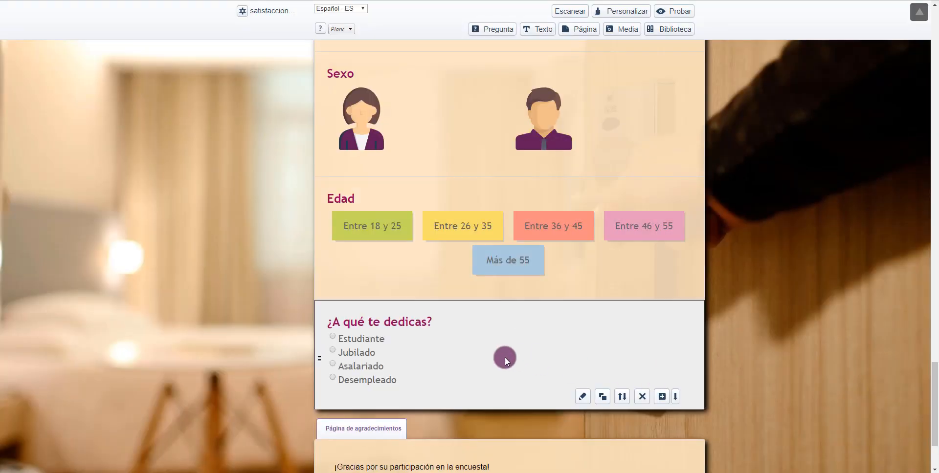
Add a new page without a title after the Información personal page.
{"action": "scroll", "coordinate": [489, 355], "scroll_direction": "down", "scroll_amount": 2}
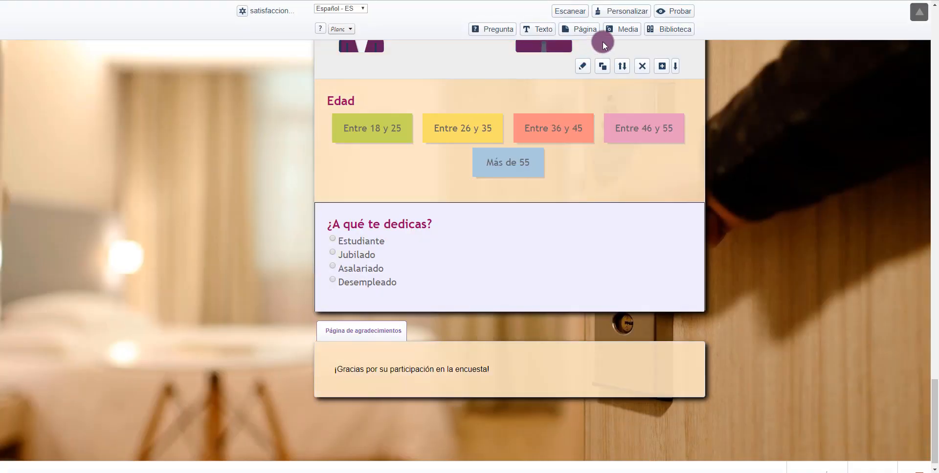
{"action": "left_click", "coordinate": [581, 28]}
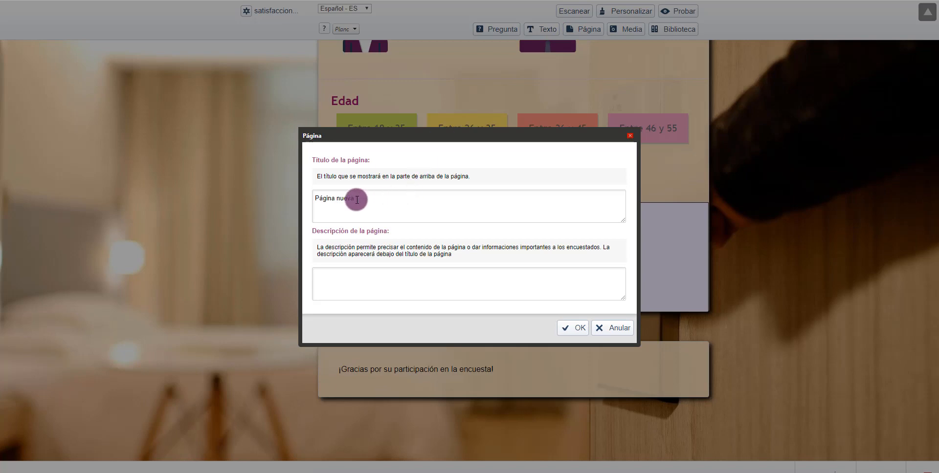
{"action": "left_click_drag", "start_coordinate": [357, 199], "coordinate": [314, 200]}
{"action": "key", "text": "BackSpace"}
{"action": "left_click", "coordinate": [573, 328]}
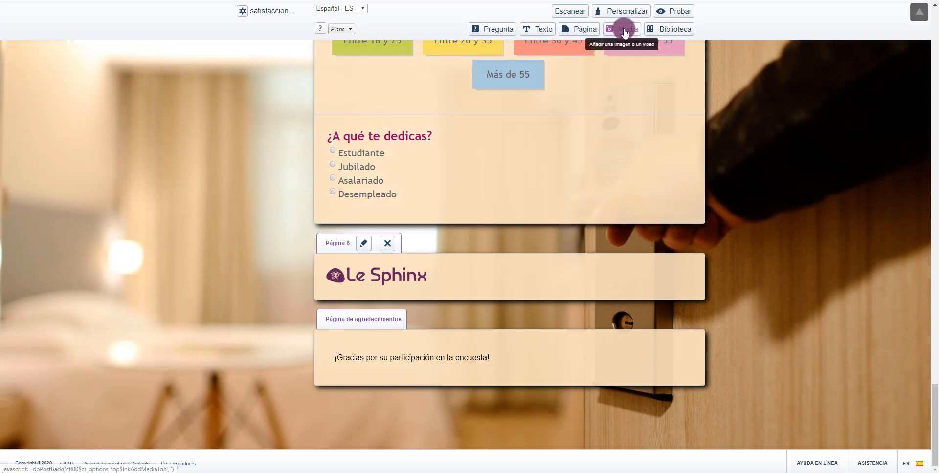
Add a media element to the untitled page with the text "Por último, te invitamos a que descubras nuestro nuevo hotel en Annecy, Francia".
{"action": "left_click", "coordinate": [625, 30]}
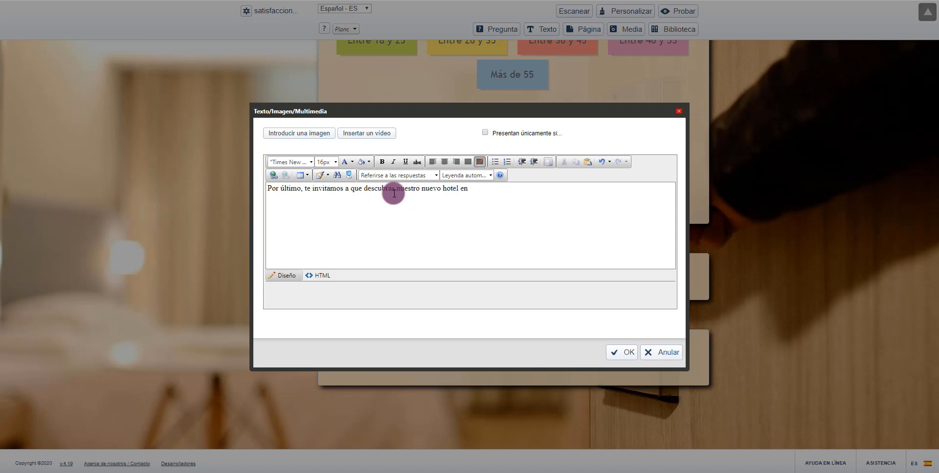
{"action": "type", "text": "Annecy, Francia"}
{"action": "key", "text": "Return"}
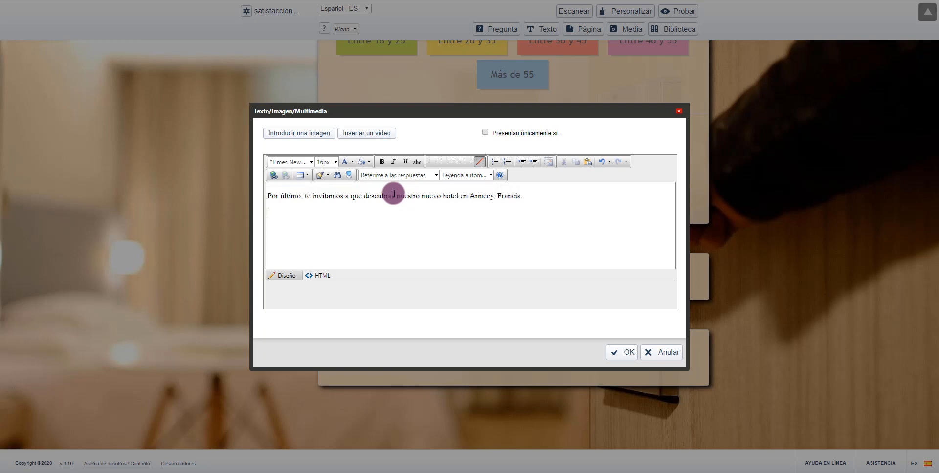
{"action": "left_click", "coordinate": [385, 138]}
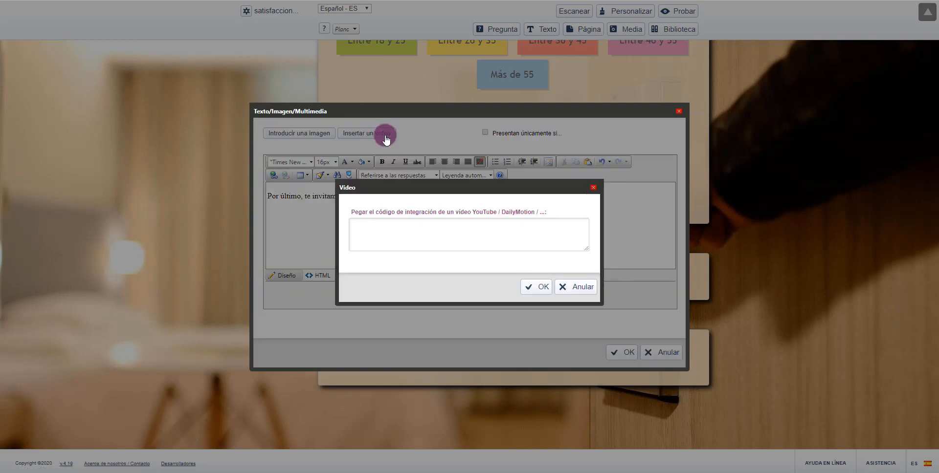
{"action": "left_click", "coordinate": [391, 228]}
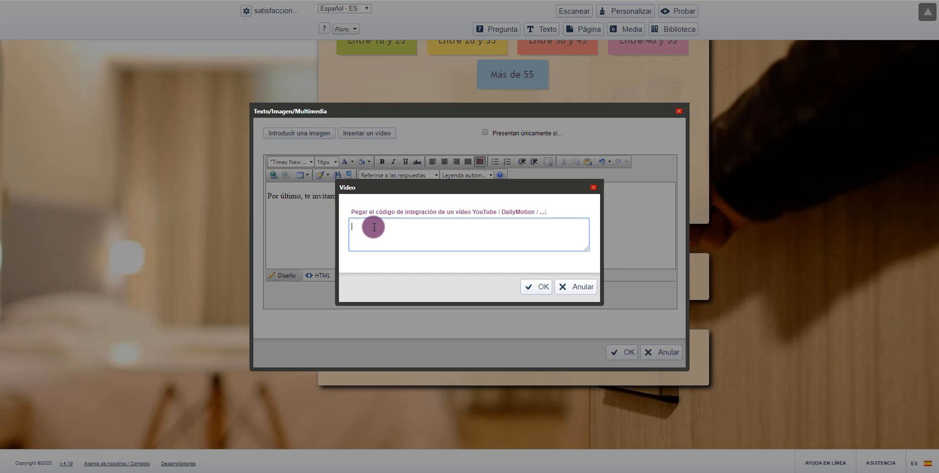
{"action": "type", "text": "<iframe width=\"560\" height=\"315\" src=\"https://www.youtube.com/embed/fEv9w3tqRn4\" frameborder=\"0\" allow=\"accelerometer; autoplay; encrypted-media; gyroscope; picture-in-picture\" allowfullscreen></iframe>"}
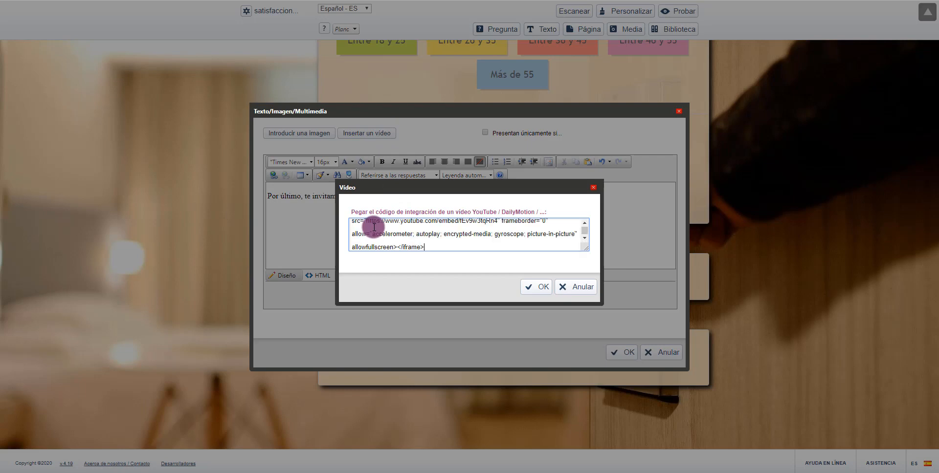
{"action": "left_click", "coordinate": [534, 288]}
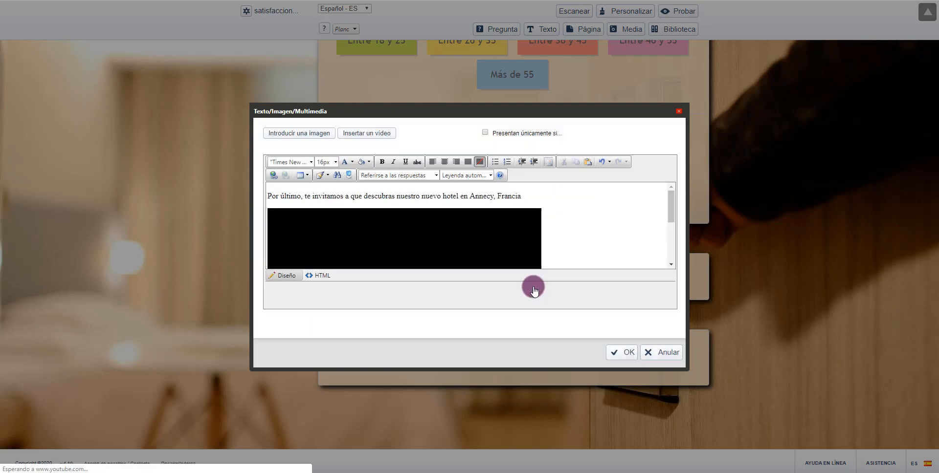
{"action": "left_click", "coordinate": [458, 251]}
{"action": "scroll", "coordinate": [458, 250], "scroll_direction": "up", "scroll_amount": 3}
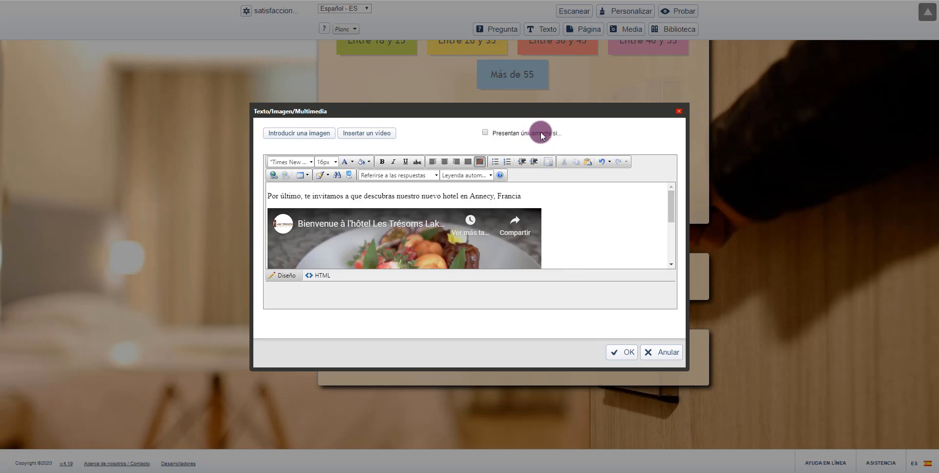
{"action": "left_click", "coordinate": [628, 352]}
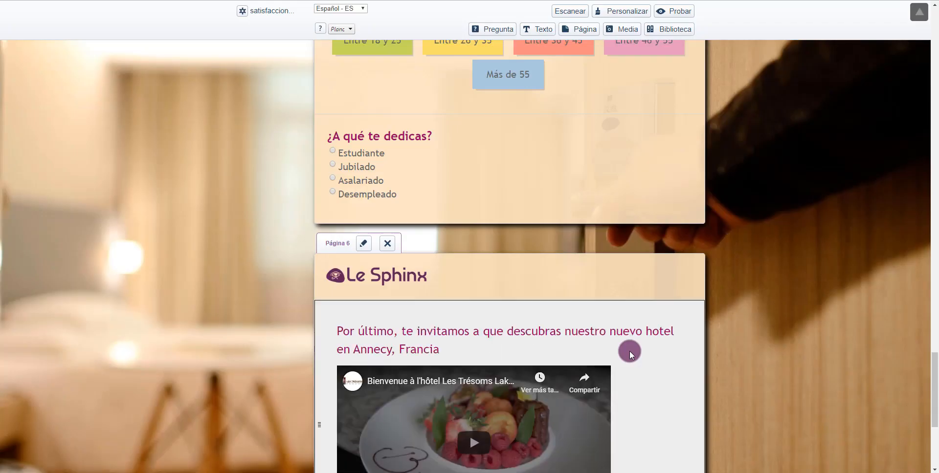
Open the text of the thank-you page for review and accept it without edits.
{"action": "scroll", "coordinate": [627, 350], "scroll_direction": "down", "scroll_amount": 5}
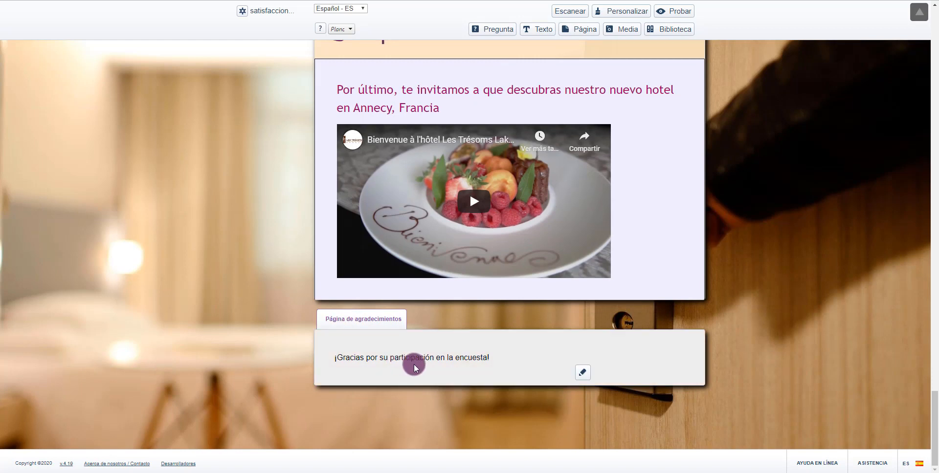
{"action": "left_click", "coordinate": [583, 373]}
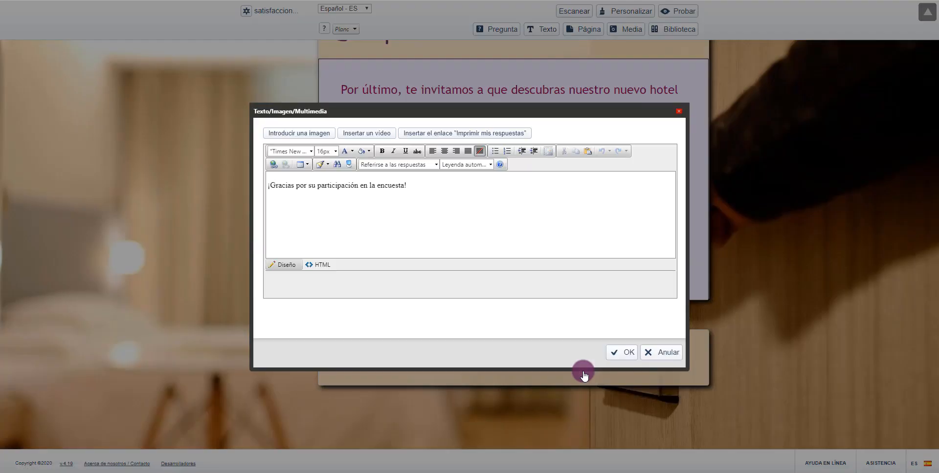
{"action": "left_click", "coordinate": [628, 352]}
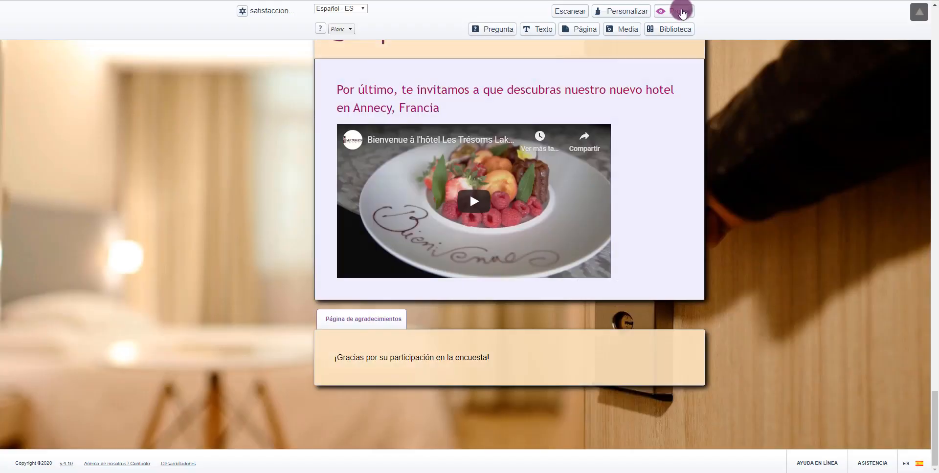
Preview the survey in Español, answer the overall satisfaction question with the red angry face and the reason "La habitación estaba sucia.", and continue.
{"action": "left_click", "coordinate": [683, 9]}
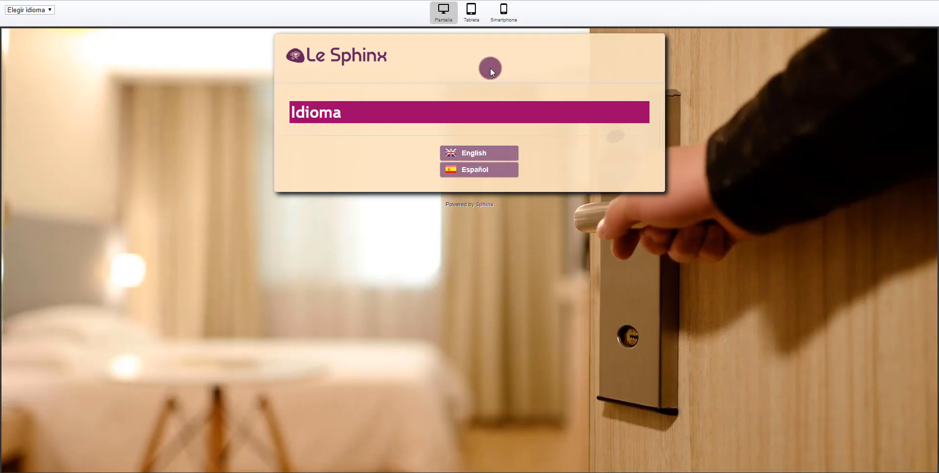
{"action": "left_click", "coordinate": [486, 174]}
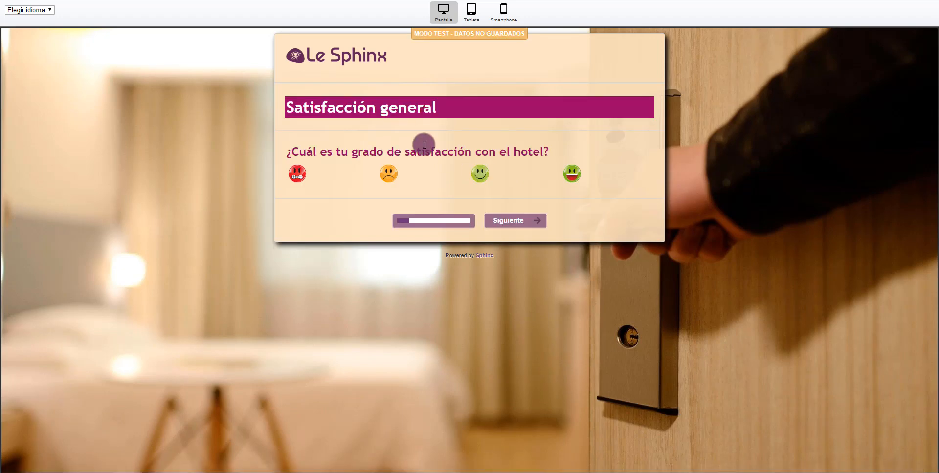
{"action": "left_click", "coordinate": [297, 173]}
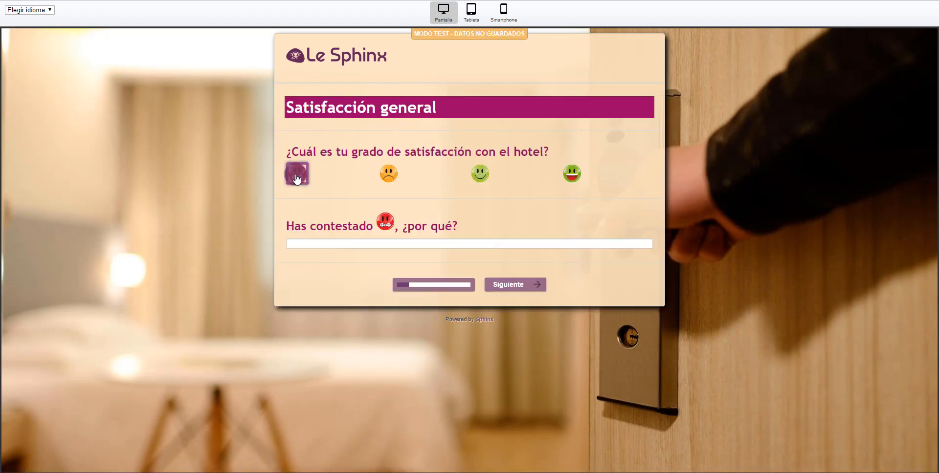
{"action": "left_click", "coordinate": [351, 246]}
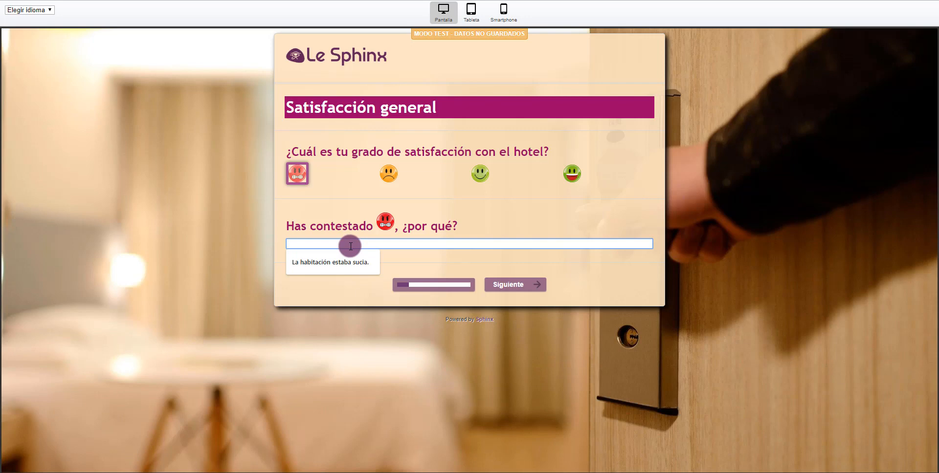
{"action": "left_click", "coordinate": [358, 264]}
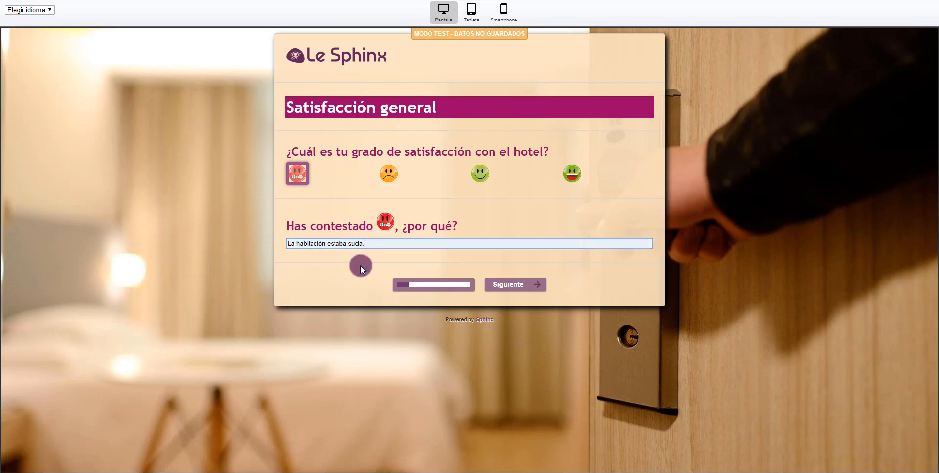
{"action": "left_click", "coordinate": [510, 285]}
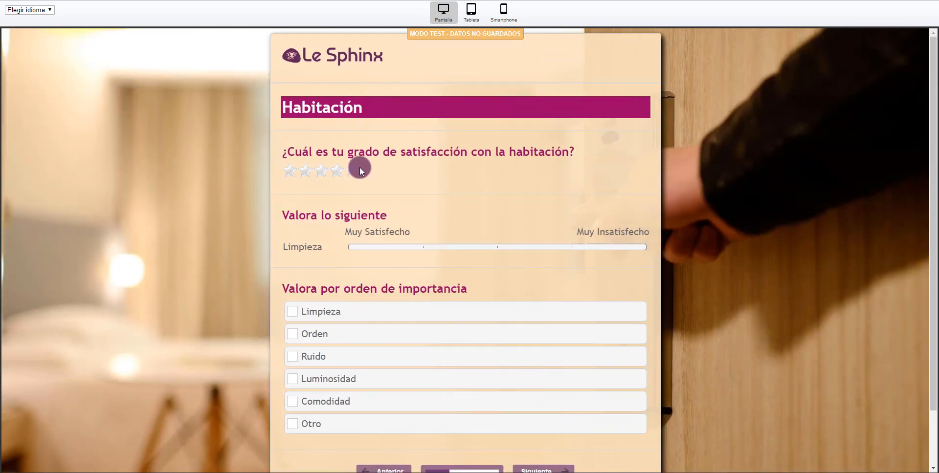
Rate the room one star, with Limpieza and Orden Muy Insatisfecho, Comodidad Muy Satisfecho, Luminosidad Ni satisfecho ni insatisfecho, and Ruido at the fourth level.
{"action": "left_click", "coordinate": [289, 171]}
{"action": "left_click_drag", "start_coordinate": [379, 251], "coordinate": [646, 259]}
{"action": "left_click", "coordinate": [605, 277]}
{"action": "left_click", "coordinate": [637, 272]}
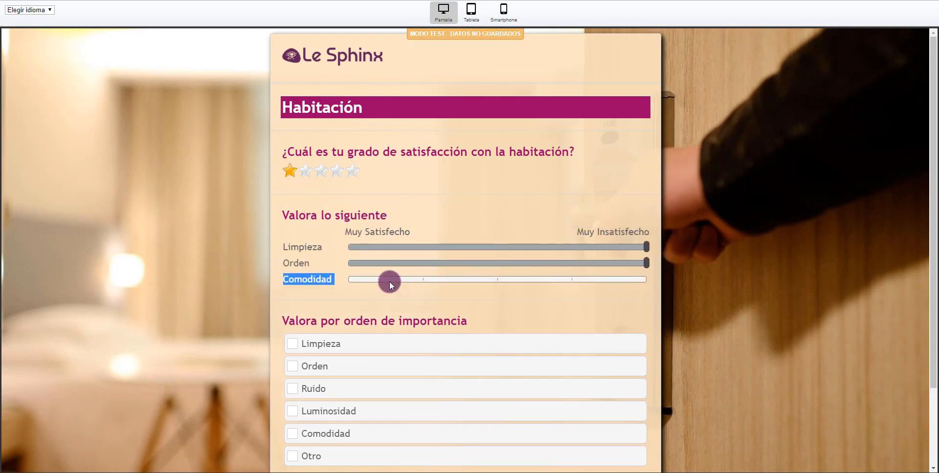
{"action": "left_click", "coordinate": [359, 279]}
{"action": "left_click", "coordinate": [360, 295]}
{"action": "left_click_drag", "start_coordinate": [361, 295], "coordinate": [486, 295]}
{"action": "left_click_drag", "start_coordinate": [378, 310], "coordinate": [551, 318]}
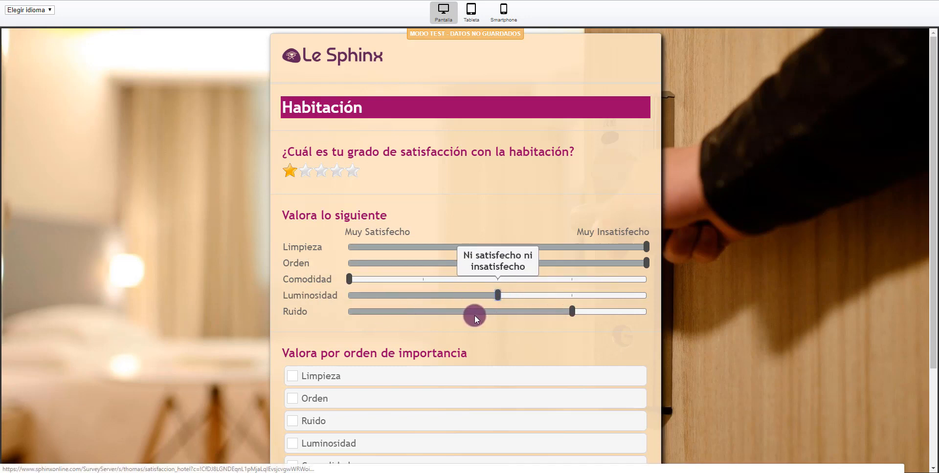
Rank the room aspects Limpieza, Orden, Luminosidad, Comodidad, Ruido, Otro in that order, specify Otro as "estilo", and continue to the Servicio page.
{"action": "scroll", "coordinate": [455, 298], "scroll_direction": "down", "scroll_amount": 3}
{"action": "left_click", "coordinate": [353, 289]}
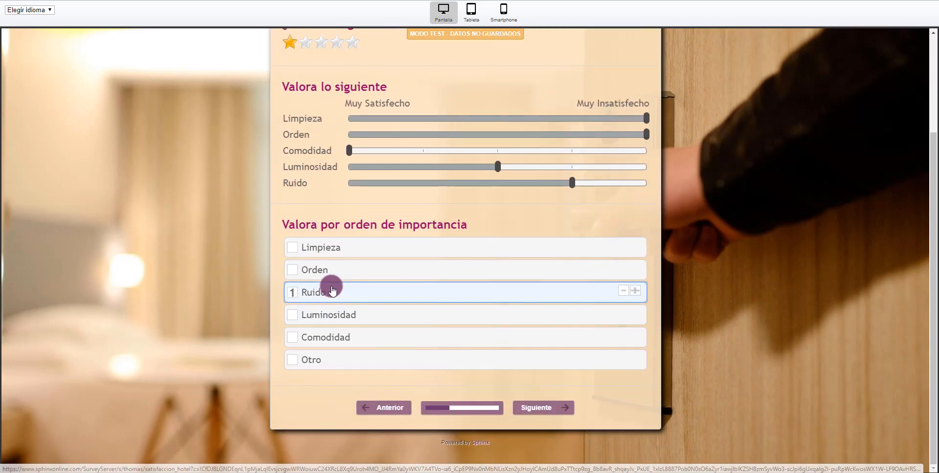
{"action": "left_click", "coordinate": [328, 289]}
{"action": "left_click", "coordinate": [321, 249]}
{"action": "left_click", "coordinate": [319, 273]}
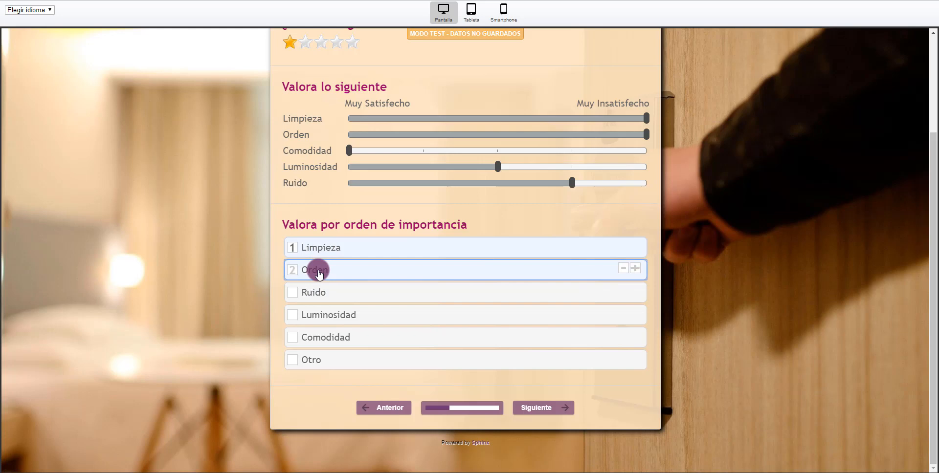
{"action": "left_click", "coordinate": [327, 319]}
{"action": "left_click", "coordinate": [325, 336]}
{"action": "left_click", "coordinate": [313, 292]}
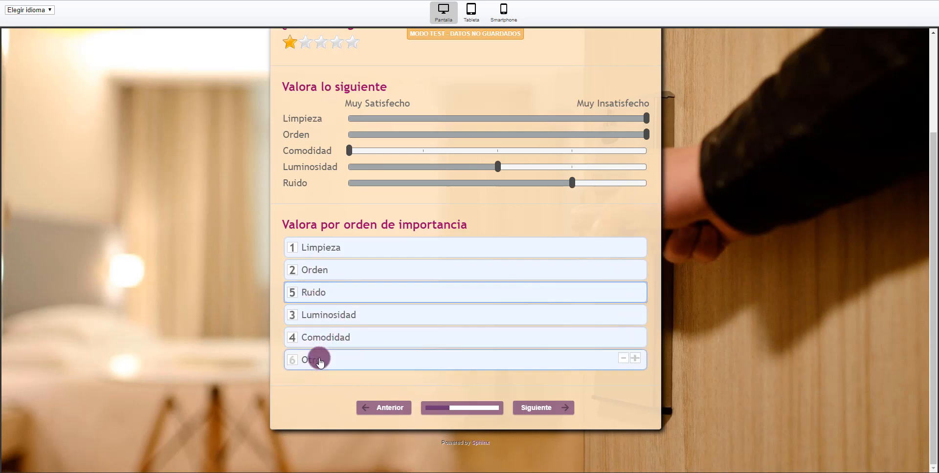
{"action": "left_click", "coordinate": [318, 360]}
{"action": "left_click", "coordinate": [345, 380]}
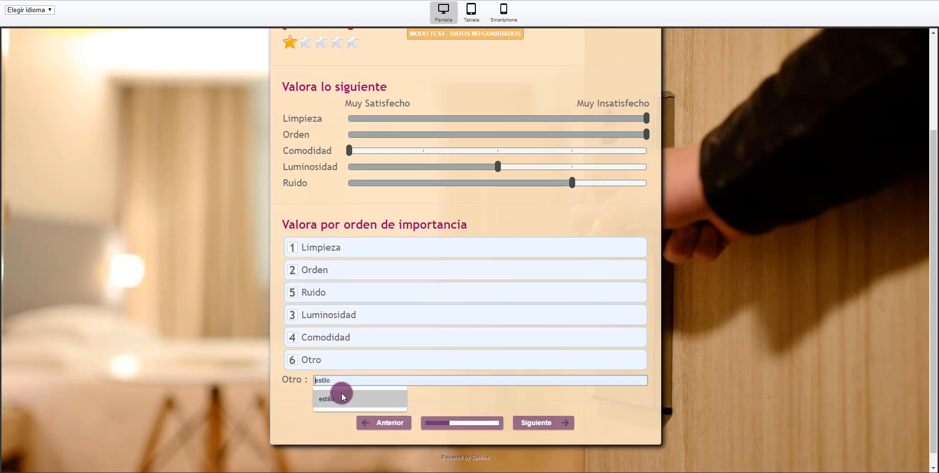
{"action": "left_click", "coordinate": [342, 395]}
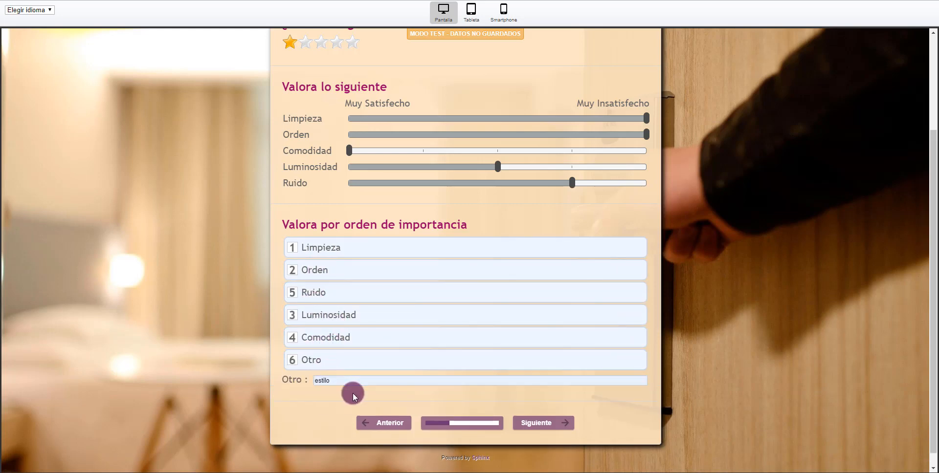
{"action": "left_click", "coordinate": [540, 424]}
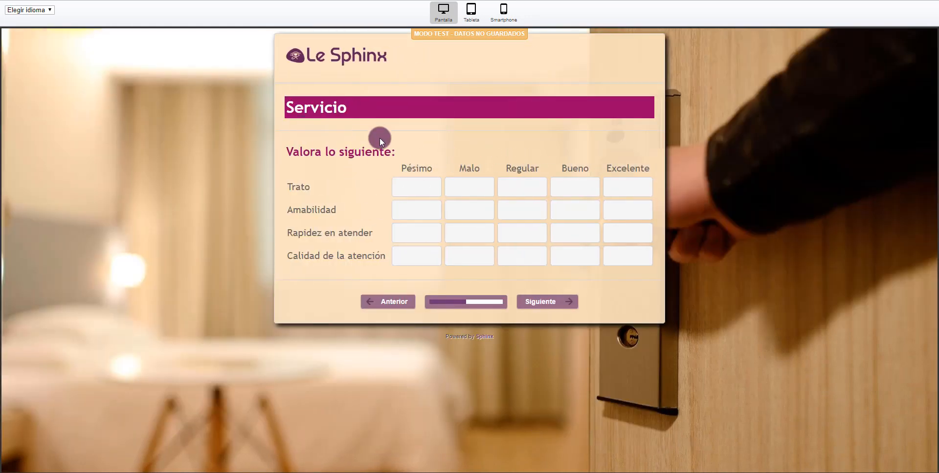
Rate Trato as Pésimo, Amabilidad as Regular, Rapidez en atender as Excelente and Calidad de la atención as Malo, and continue.
{"action": "left_click", "coordinate": [417, 188]}
{"action": "left_click", "coordinate": [521, 211]}
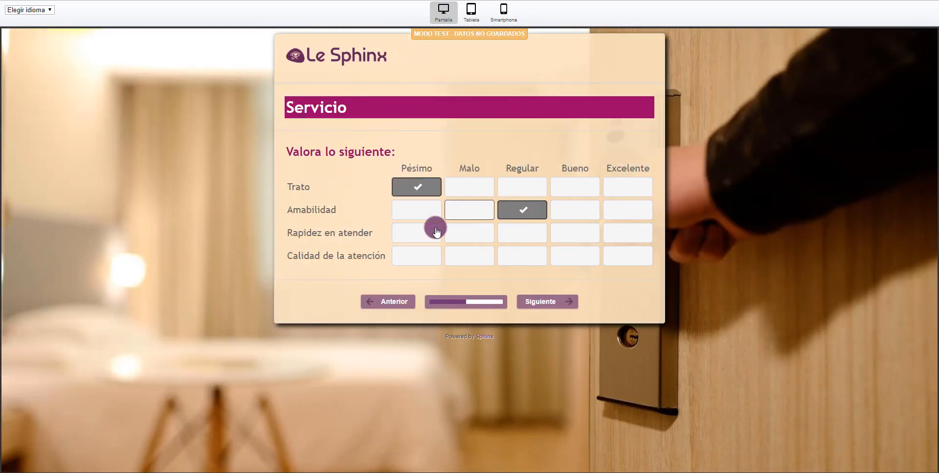
{"action": "left_click", "coordinate": [610, 241]}
{"action": "left_click", "coordinate": [469, 255]}
{"action": "left_click", "coordinate": [548, 301]}
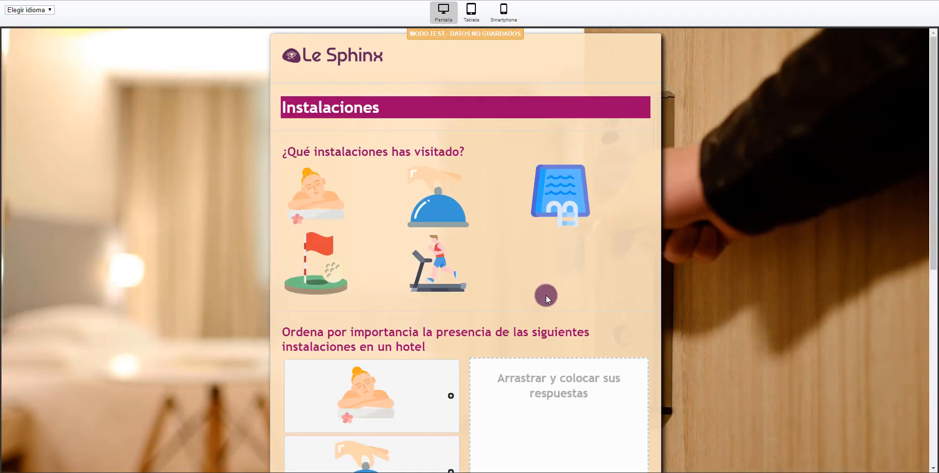
Choose the massage, gym and restaurant images as the visited facilities on the Instalaciones page.
{"action": "left_click", "coordinate": [316, 183]}
{"action": "left_click", "coordinate": [438, 270]}
{"action": "left_click", "coordinate": [442, 187]}
Order the hotel facilities by importance as massage, pool, gym, restaurant and golf in the answer area.
{"action": "scroll", "coordinate": [436, 188], "scroll_direction": "down", "scroll_amount": 4}
{"action": "left_click_drag", "start_coordinate": [361, 183], "coordinate": [547, 192]}
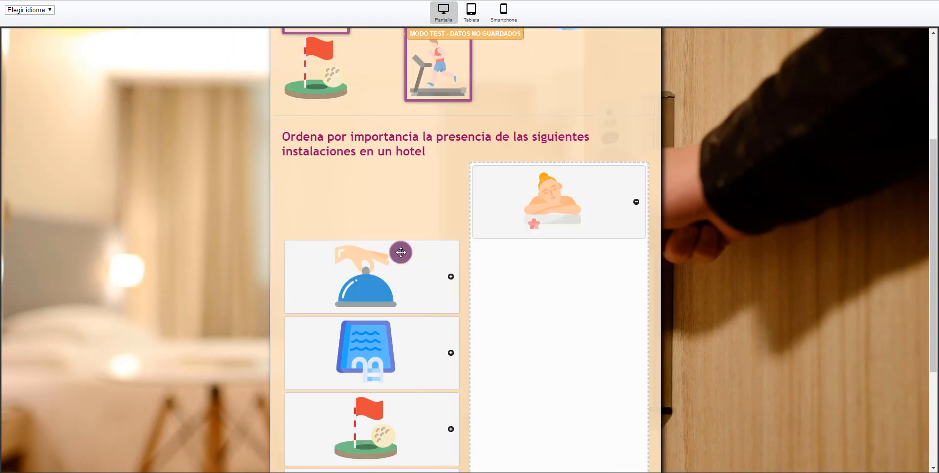
{"action": "left_click_drag", "start_coordinate": [400, 252], "coordinate": [496, 295]}
{"action": "left_click_drag", "start_coordinate": [371, 276], "coordinate": [552, 352]}
{"action": "left_click_drag", "start_coordinate": [338, 171], "coordinate": [545, 229]}
{"action": "left_click_drag", "start_coordinate": [360, 205], "coordinate": [479, 231]}
{"action": "scroll", "coordinate": [367, 168], "scroll_direction": "down", "scroll_amount": 4}
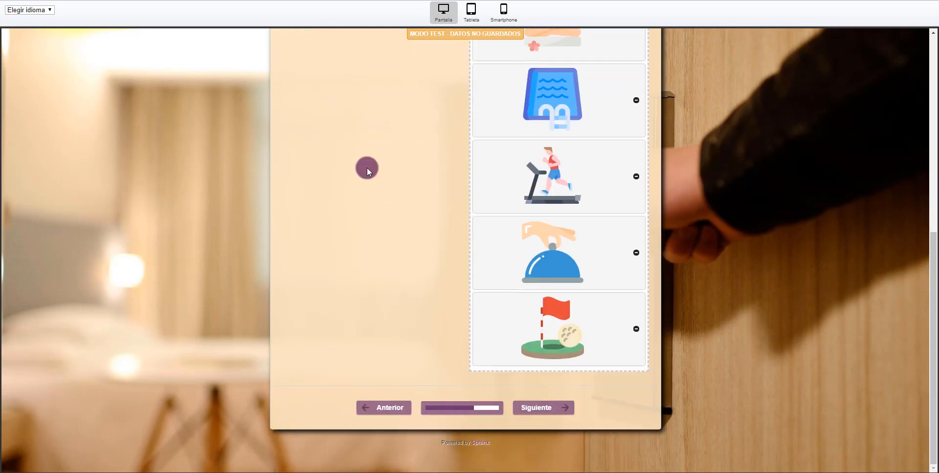
Continue to Información personal, answer with the woman image, Entre 18 y 25 and Asalariado, and go on to the video page.
{"action": "left_click", "coordinate": [558, 407]}
{"action": "left_click", "coordinate": [333, 200]}
{"action": "left_click", "coordinate": [339, 296]}
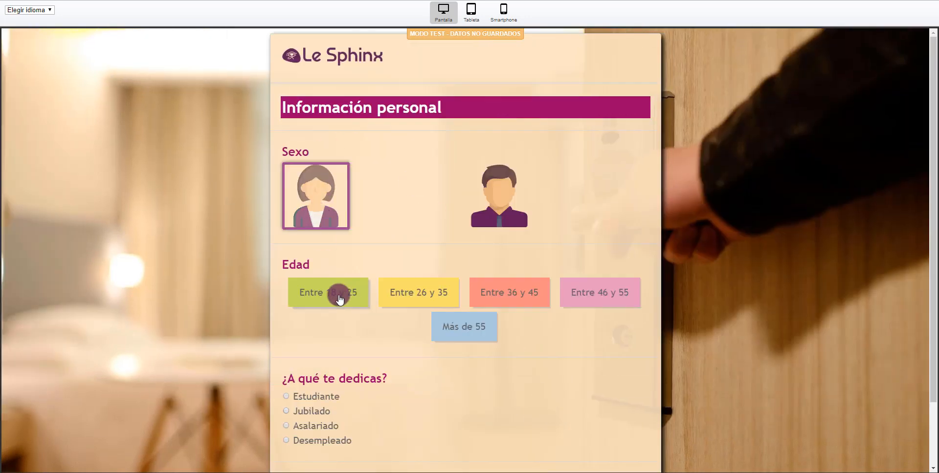
{"action": "scroll", "coordinate": [372, 299], "scroll_direction": "down", "scroll_amount": 2}
{"action": "left_click", "coordinate": [287, 350]}
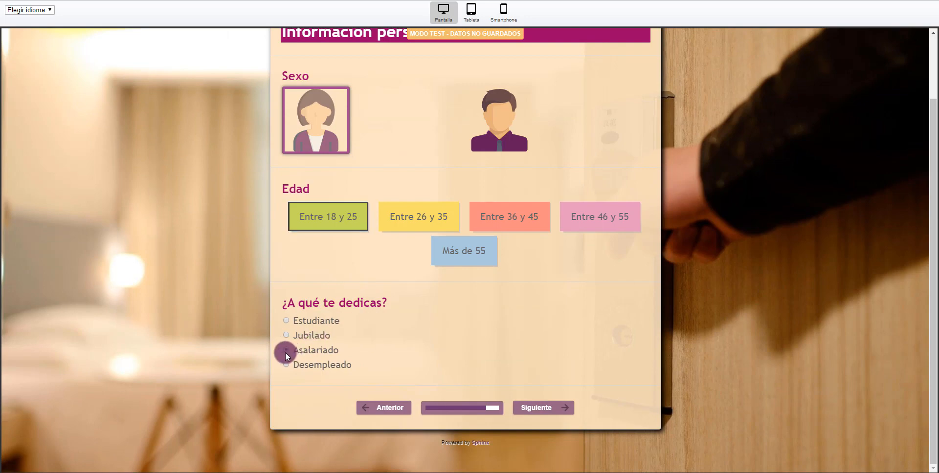
{"action": "left_click", "coordinate": [529, 407]}
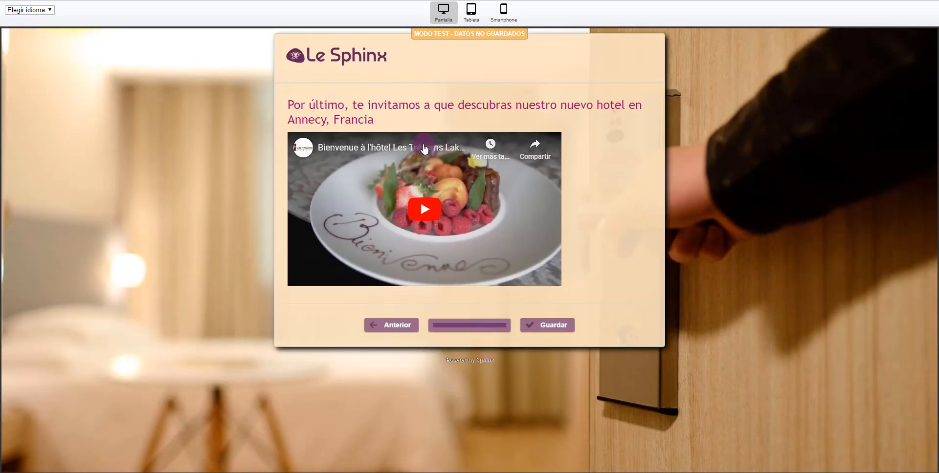
Play the embedded hotel video briefly, pause it, and submit the test survey.
{"action": "left_click", "coordinate": [425, 210]}
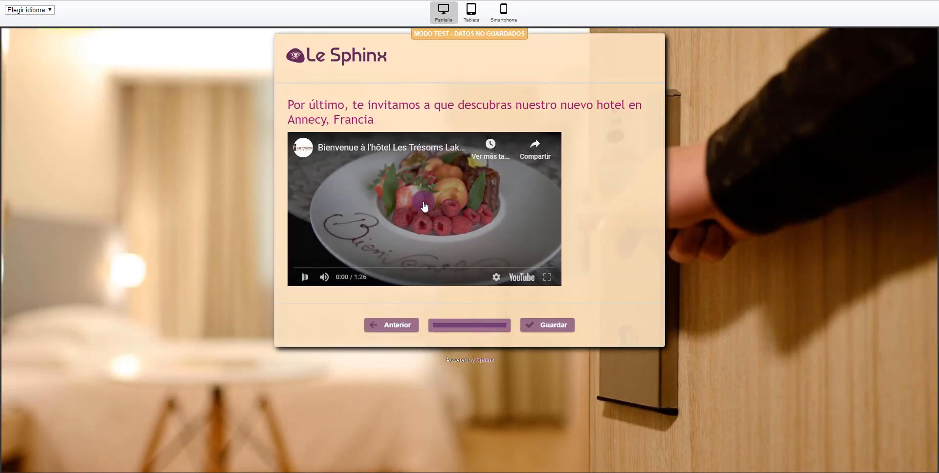
{"action": "left_click", "coordinate": [305, 279]}
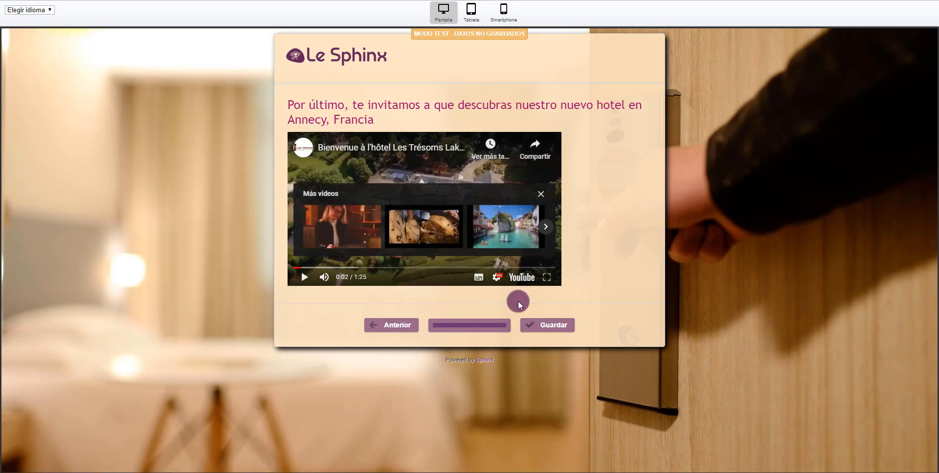
{"action": "left_click", "coordinate": [561, 326]}
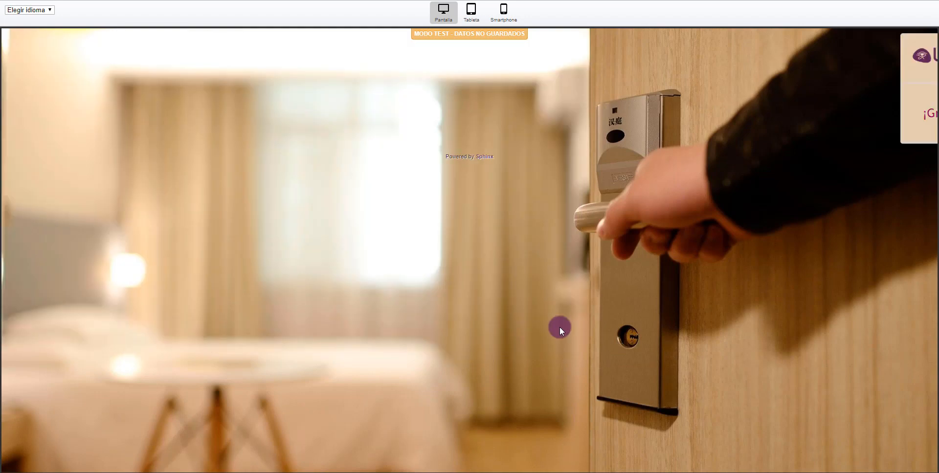
Preview the survey on a tablet and on a smartphone, and rotate the smartphone's orientation.
{"action": "left_click", "coordinate": [472, 17]}
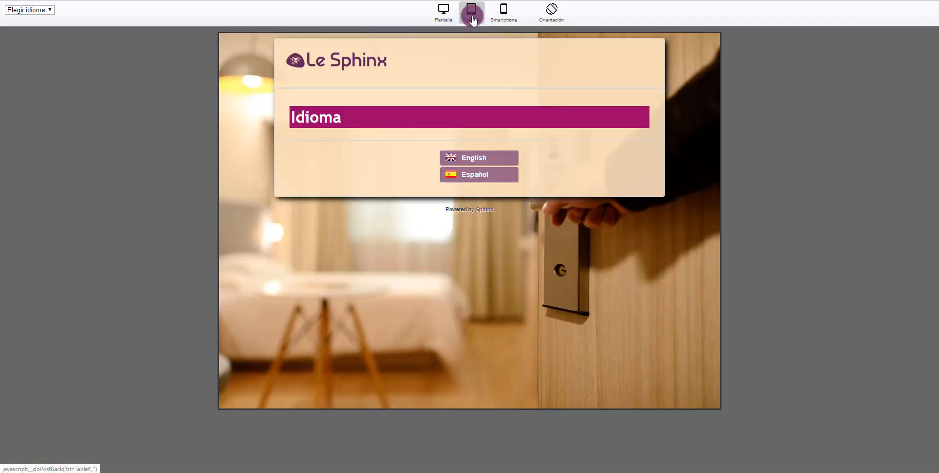
{"action": "left_click", "coordinate": [504, 12]}
{"action": "left_click", "coordinate": [552, 11]}
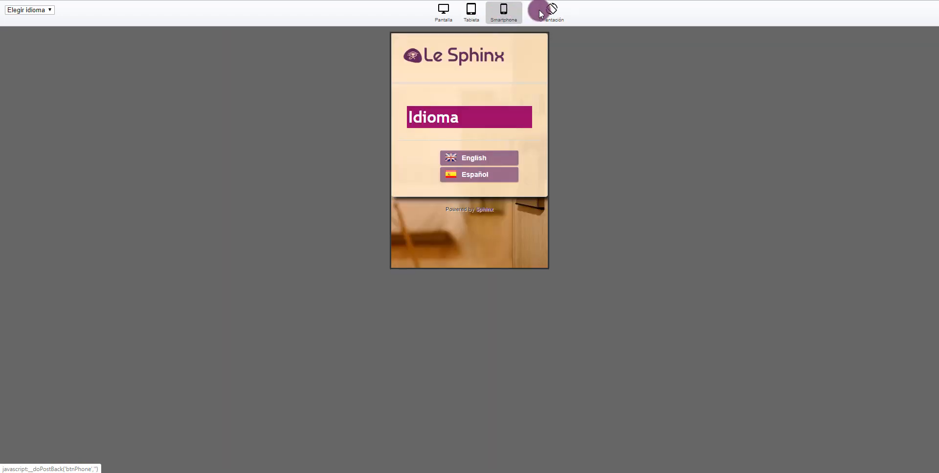
Test the Español survey in the smartphone preview by choosing the red angry face for overall satisfaction, and close the preview.
{"action": "left_click", "coordinate": [486, 175]}
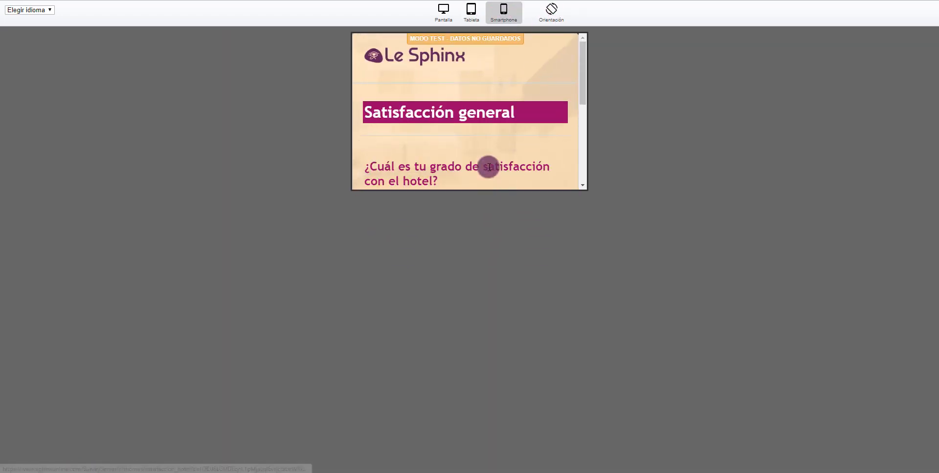
{"action": "scroll", "coordinate": [494, 148], "scroll_direction": "down", "scroll_amount": 5}
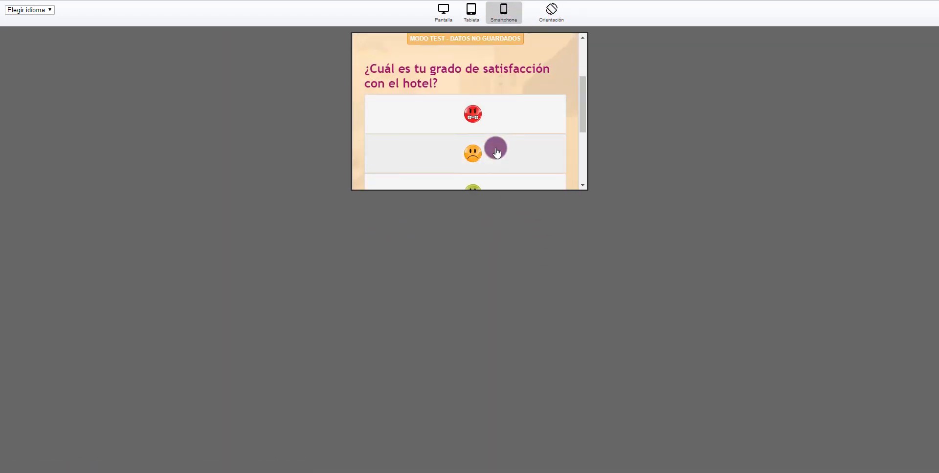
{"action": "left_click", "coordinate": [494, 108]}
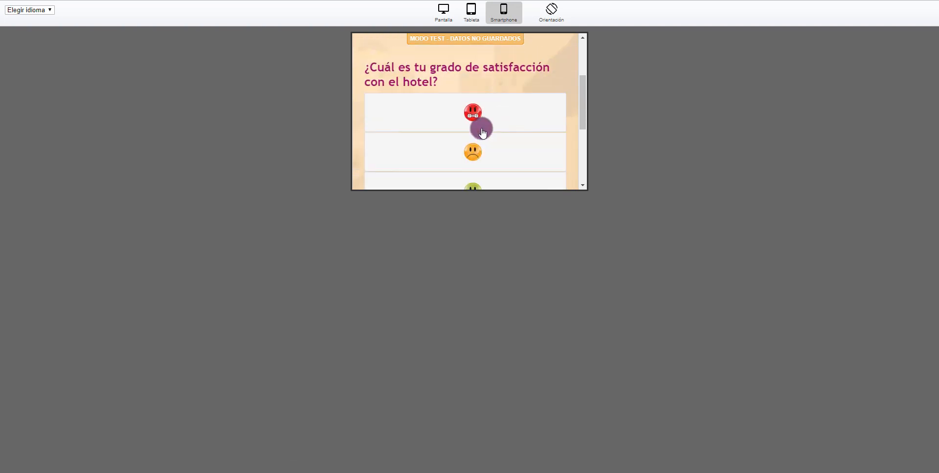
{"action": "left_click", "coordinate": [481, 116]}
{"action": "scroll", "coordinate": [483, 119], "scroll_direction": "up", "scroll_amount": 7}
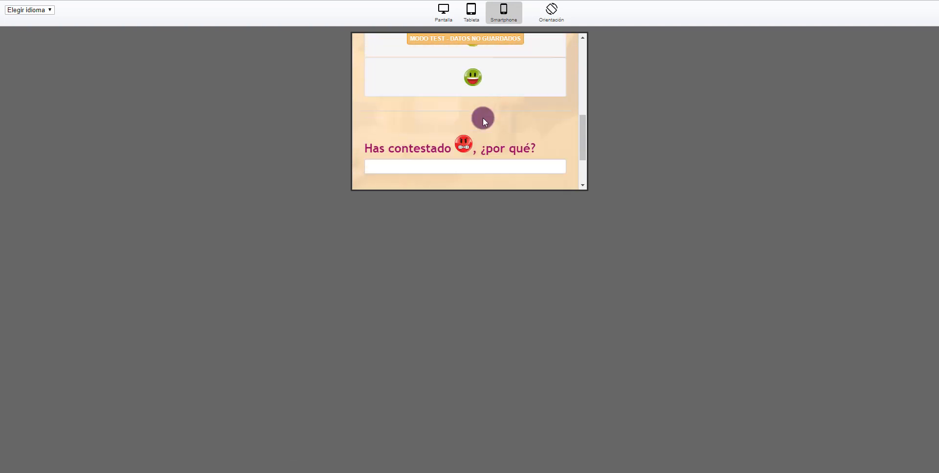
{"action": "left_click", "coordinate": [562, 0]}
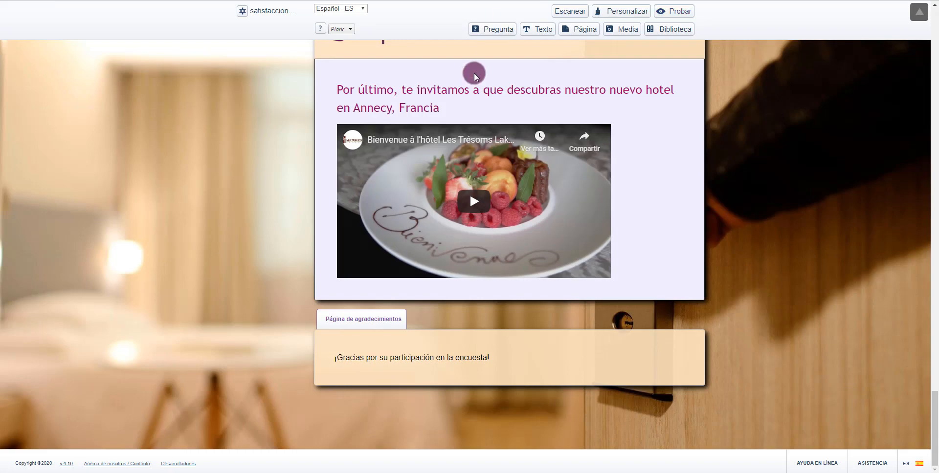
Open the survey's translation page and review its language list, keeping Inglés - EN and Español - ES selected.
{"action": "scroll", "coordinate": [435, 157], "scroll_direction": "up", "scroll_amount": 20}
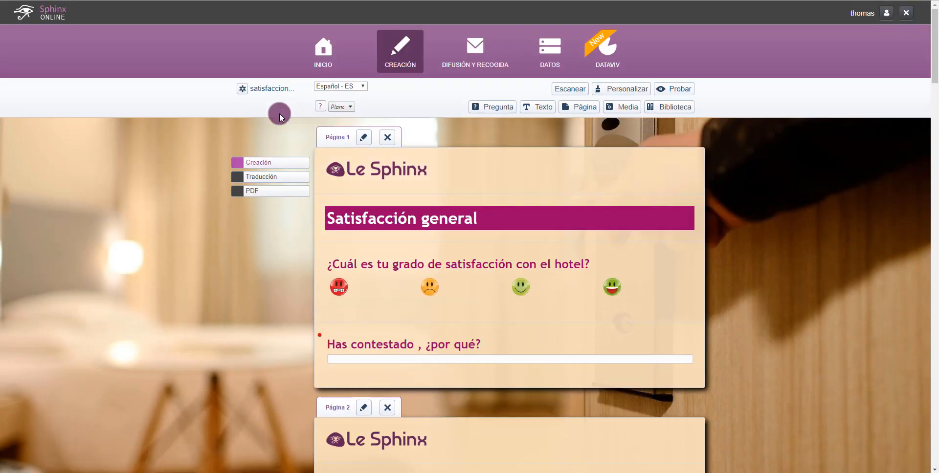
{"action": "left_click", "coordinate": [269, 177]}
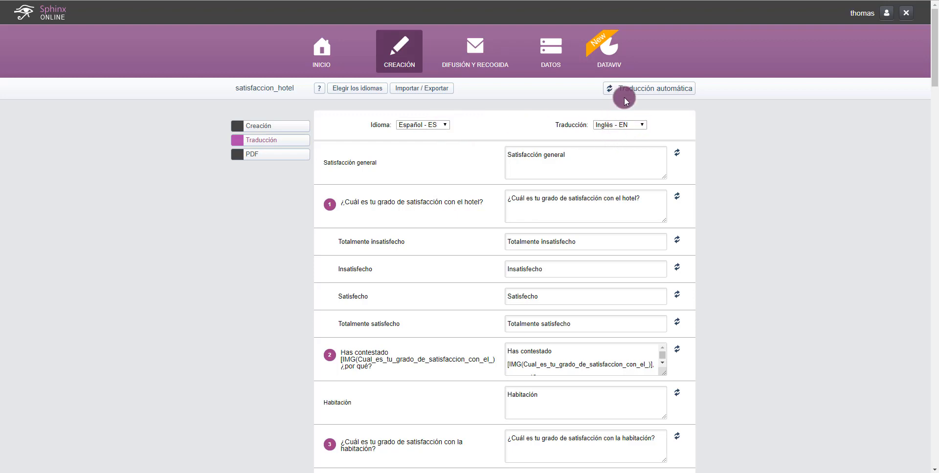
{"action": "left_click", "coordinate": [350, 89]}
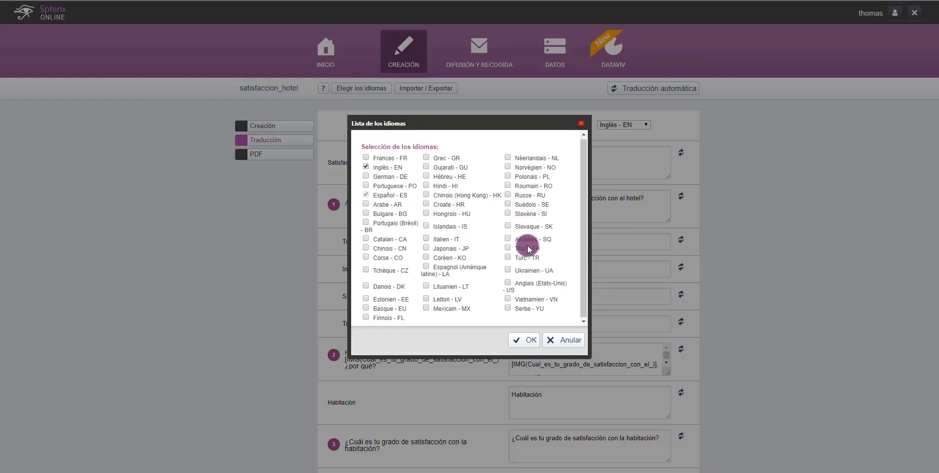
{"action": "left_click", "coordinate": [521, 338]}
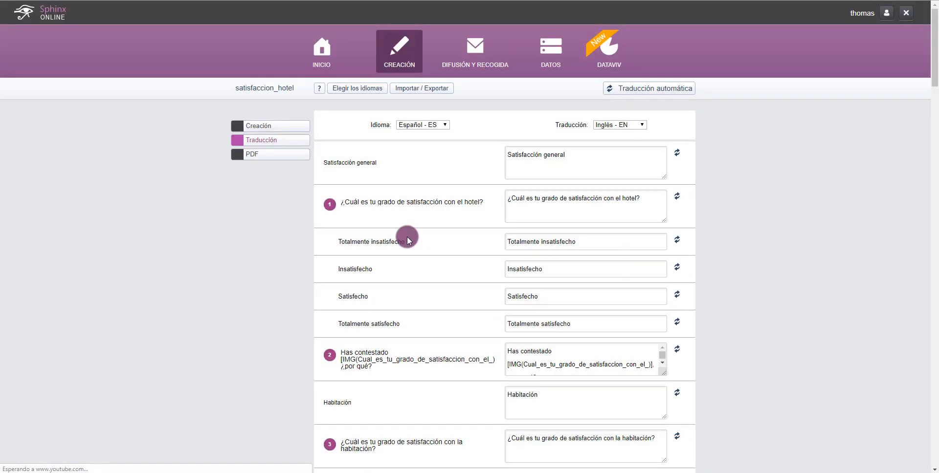
View the options for downloading the paper questionnaire as a PDF, and return to the questionnaire editor.
{"action": "left_click", "coordinate": [259, 154]}
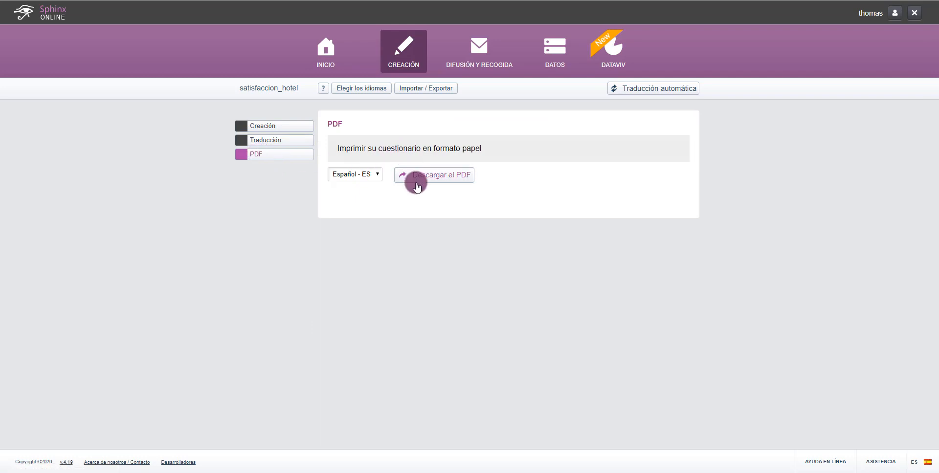
{"action": "left_click", "coordinate": [307, 125]}
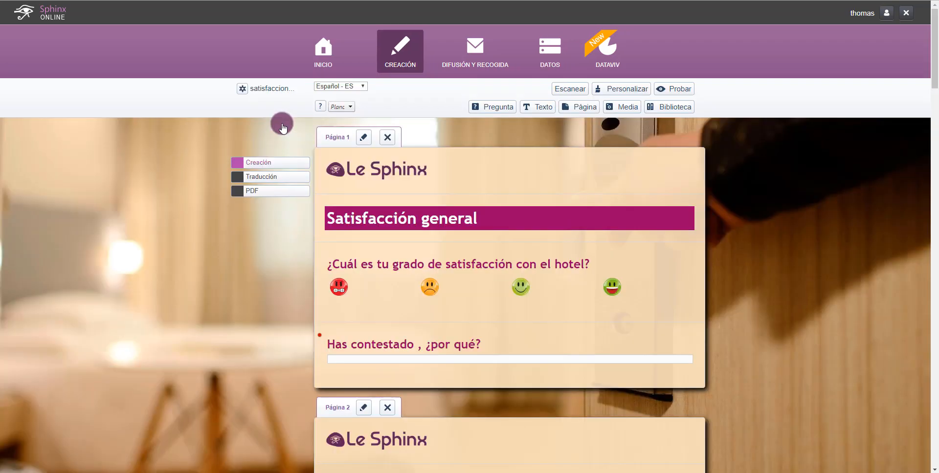